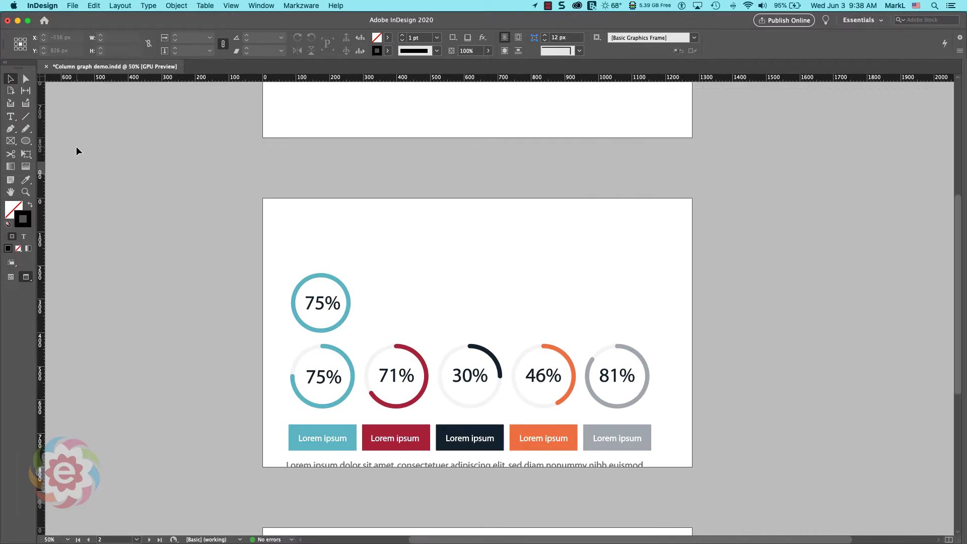
# - Show the hidden floating panels, including Animation, Timing, Layers and EPUB Interactivity Preview
pyautogui.hotkey('shift', 'Tab')
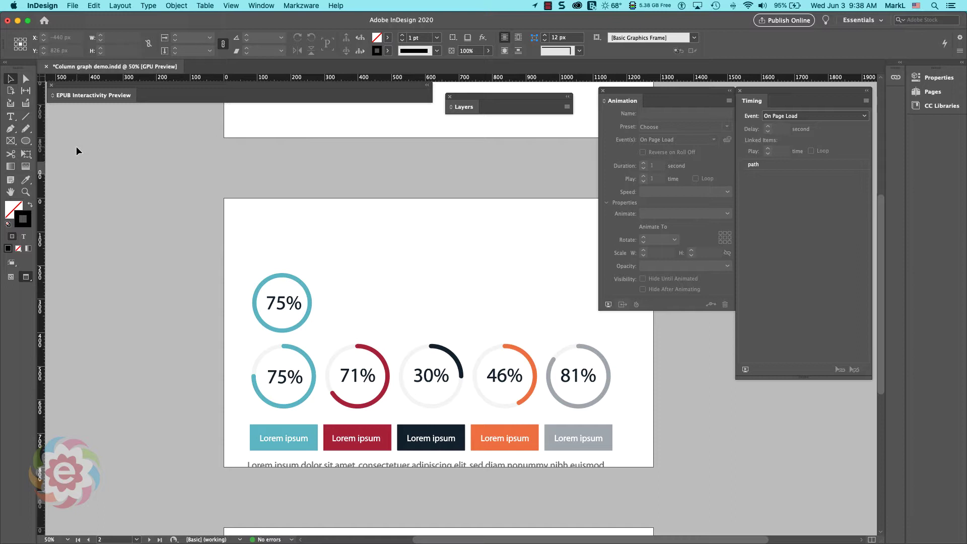
pyautogui.hotkey('shift', 'Tab')
pyautogui.press('Tab')
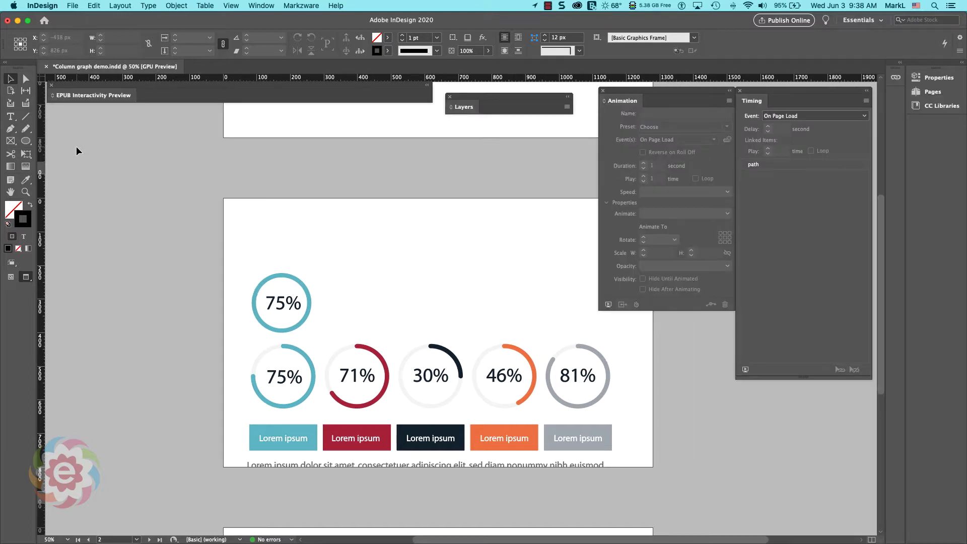
pyautogui.click(550, 5)
pyautogui.click(560, 28)
# - In normal view, draw a circle about 177 px across over the 71% ring and move it straight up into the row above
pyautogui.click(26, 142)
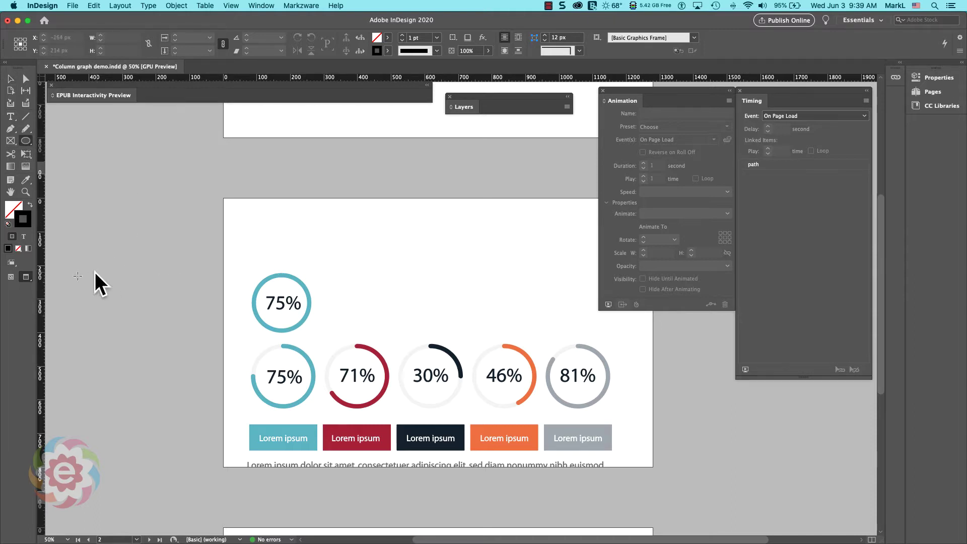
pyautogui.click(10, 277)
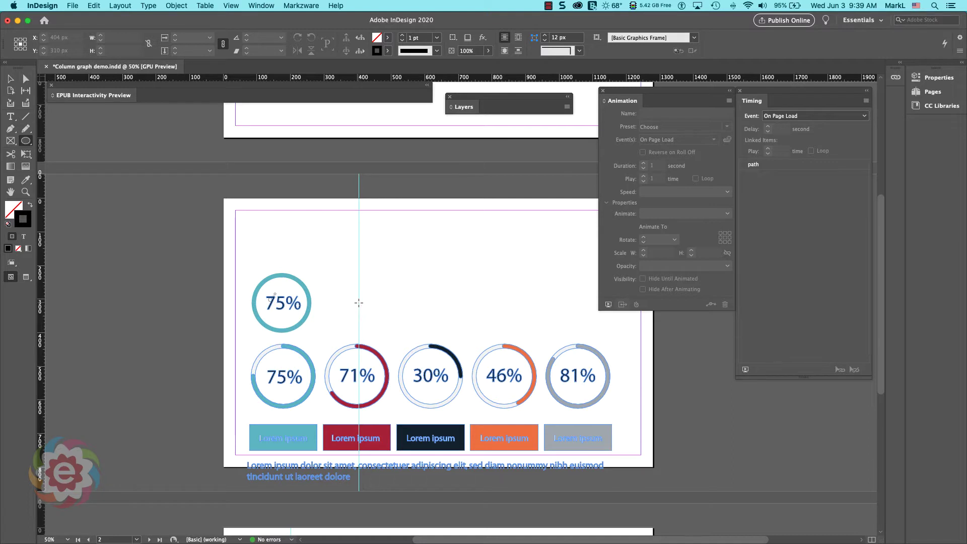
pyautogui.moveTo(358, 302); pyautogui.dragTo(385, 356)
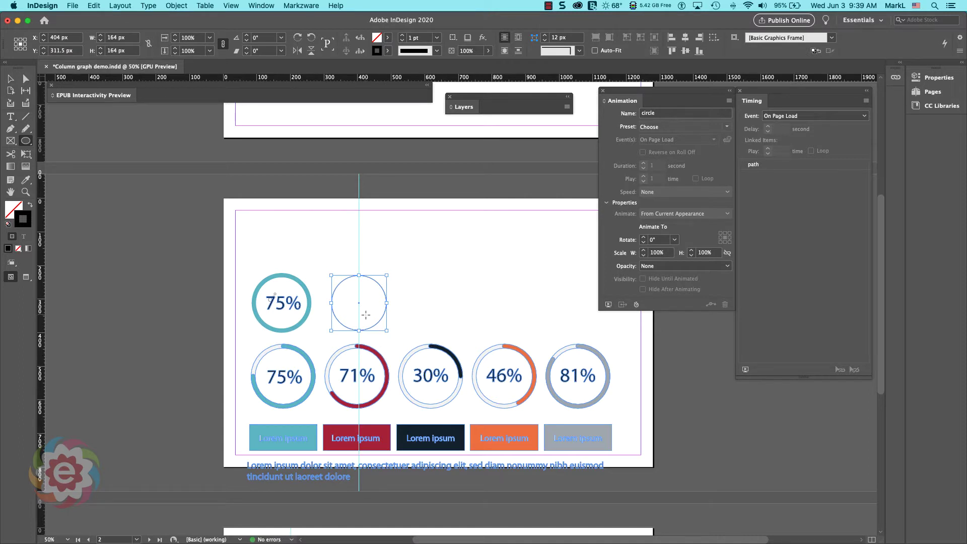
pyautogui.press('Delete')
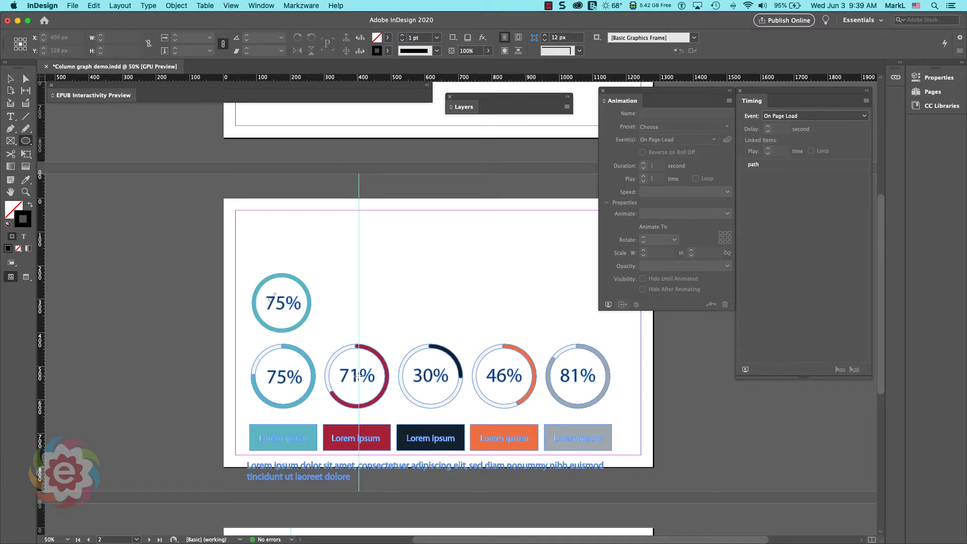
pyautogui.moveTo(358, 375); pyautogui.dragTo(391, 406)
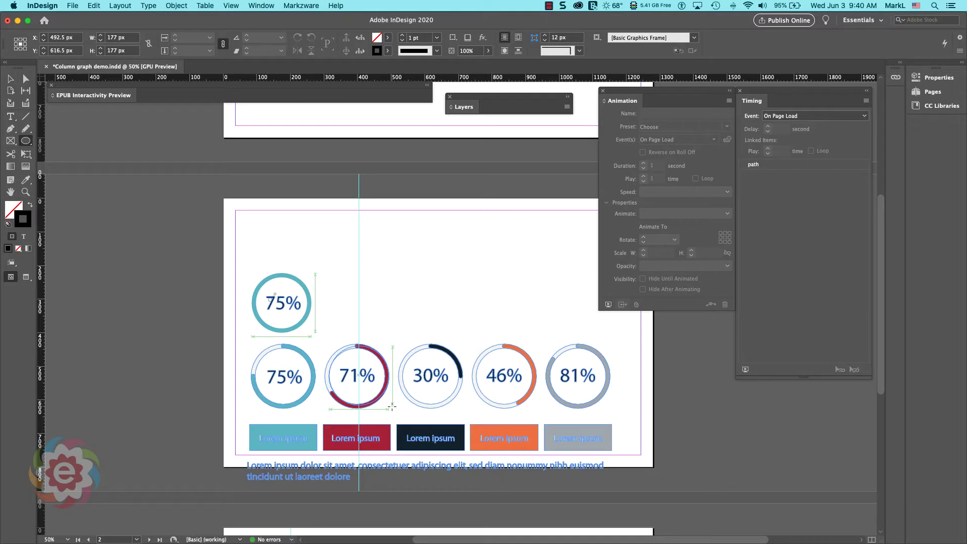
pyautogui.click(390, 405)
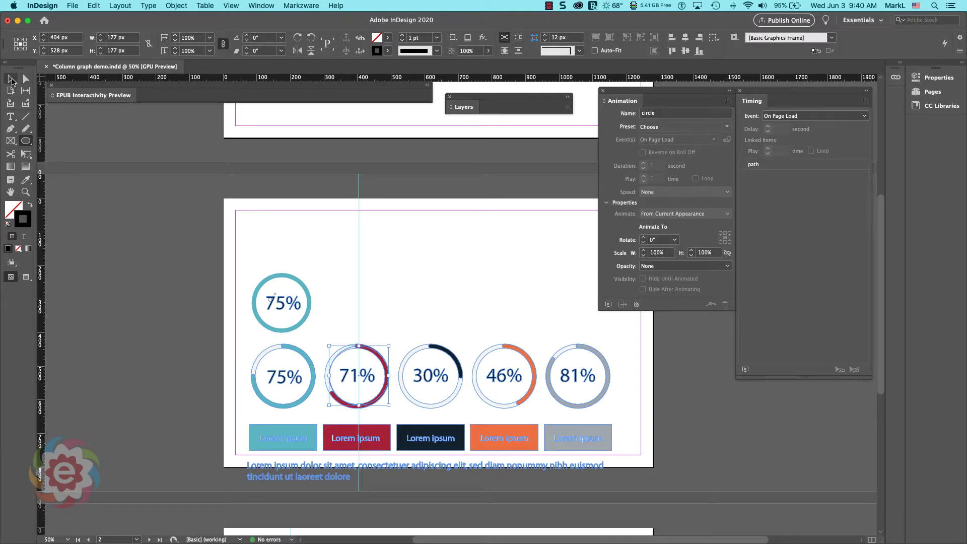
pyautogui.click(11, 80)
pyautogui.moveTo(388, 370); pyautogui.dragTo(387, 299)
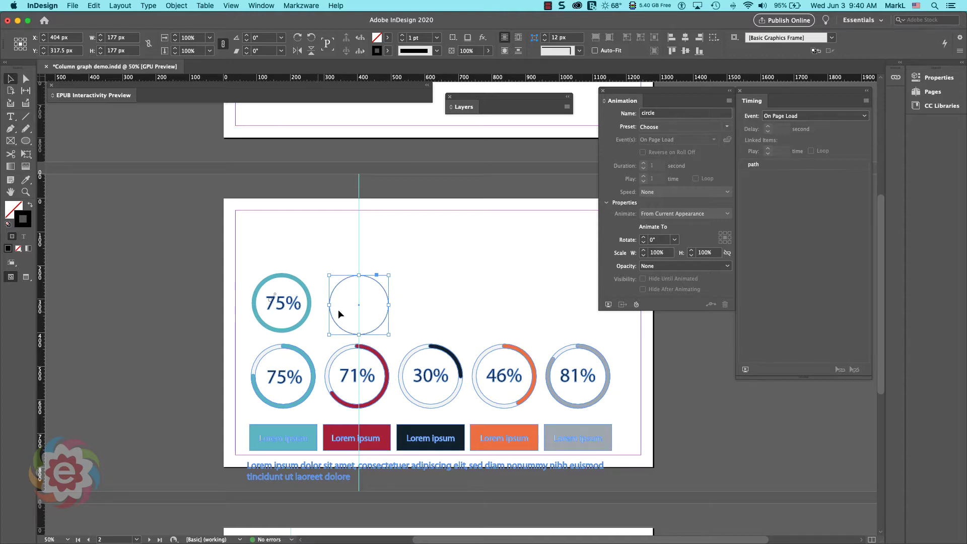
# - Raise the black circle's stroke weight to 12 pt
pyautogui.click(932, 80)
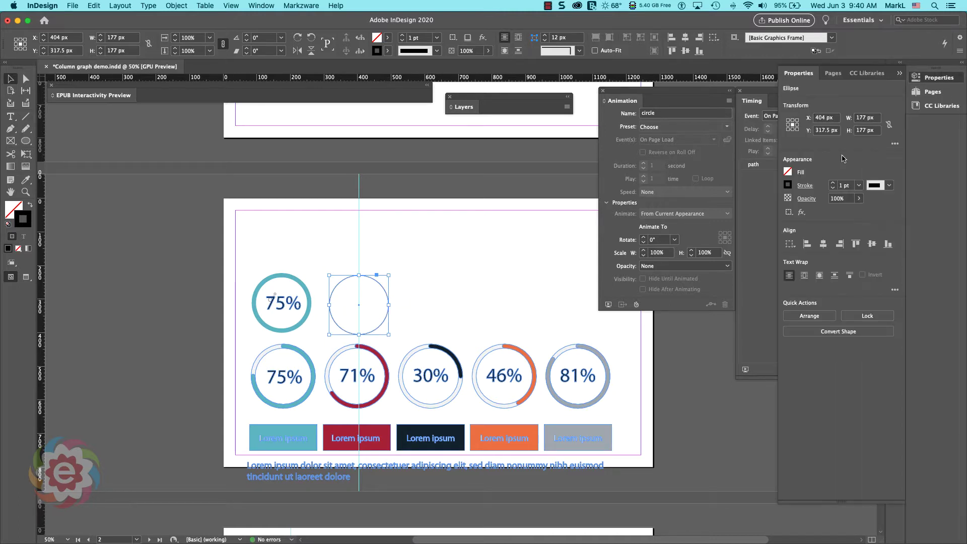
pyautogui.click(833, 186)
pyautogui.click(833, 185)
pyautogui.click(832, 186)
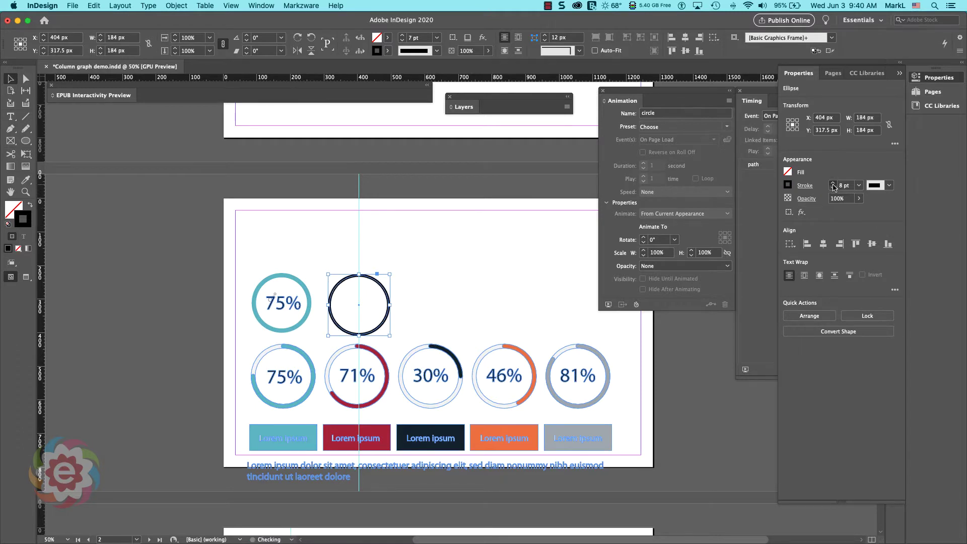
pyautogui.click(833, 185)
pyautogui.click(833, 185)
pyautogui.click(833, 185)
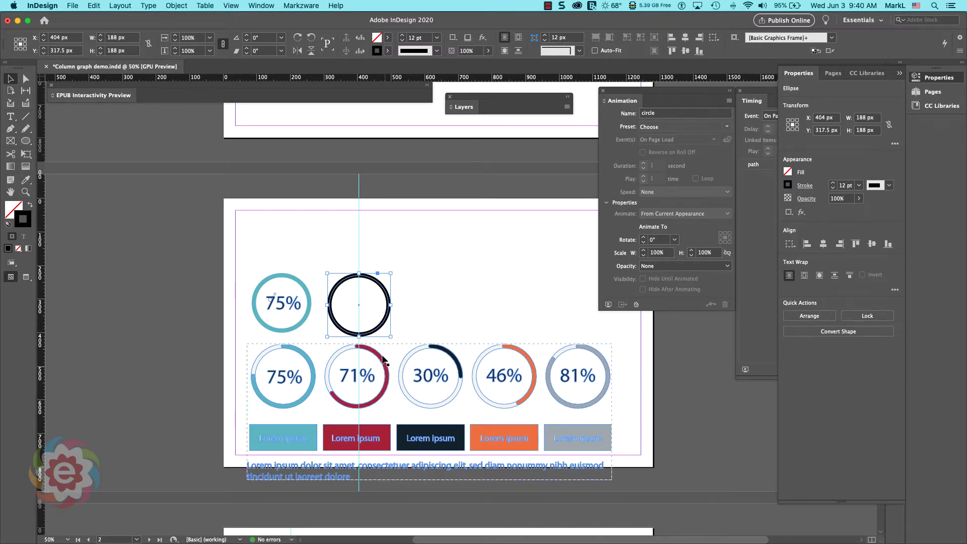
# - Sample the red of the 71% ring with the Eyedropper and swap it to the new circle's stroke, leaving no fill
pyautogui.click(25, 180)
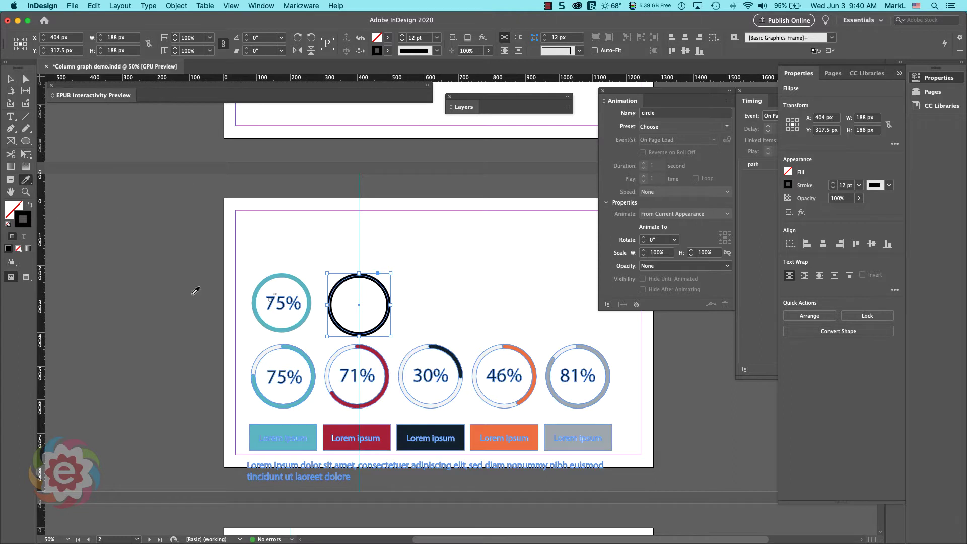
pyautogui.click(360, 345)
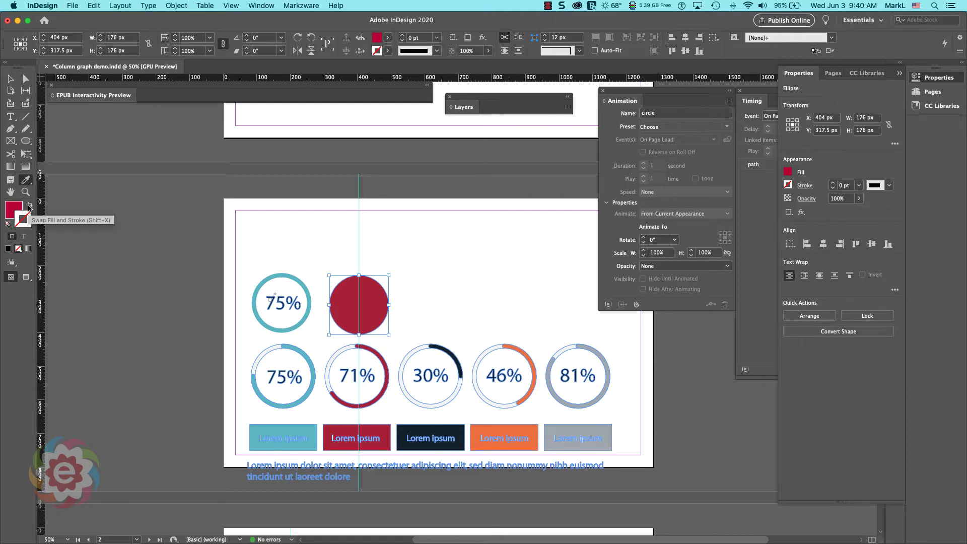
pyautogui.click(28, 206)
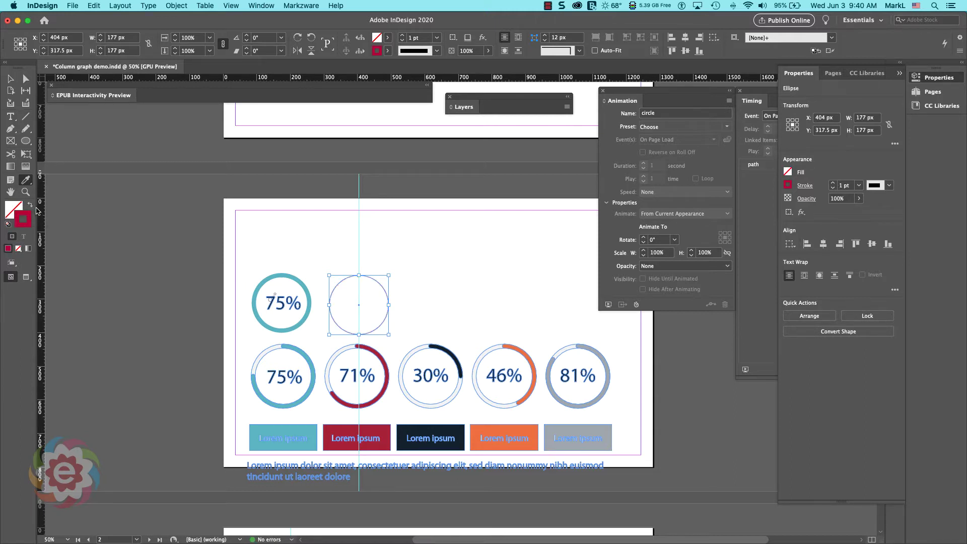
# - Set the red circle's stroke weight to 12 pt
pyautogui.click(403, 36)
pyautogui.click(403, 36)
pyautogui.click(402, 36)
pyautogui.click(402, 35)
pyautogui.click(402, 36)
pyautogui.click(403, 36)
pyautogui.click(402, 35)
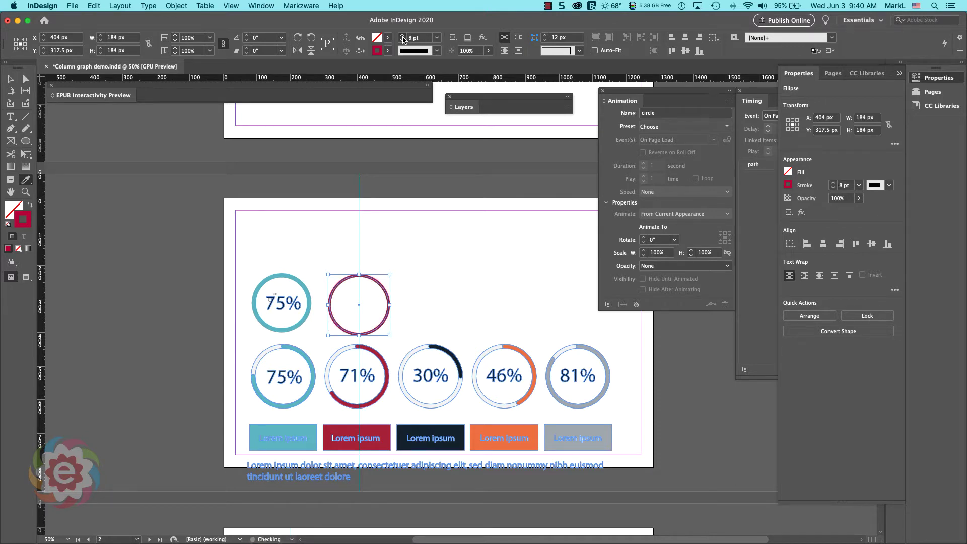
pyautogui.click(402, 36)
pyautogui.click(403, 36)
pyautogui.click(402, 36)
pyautogui.click(403, 35)
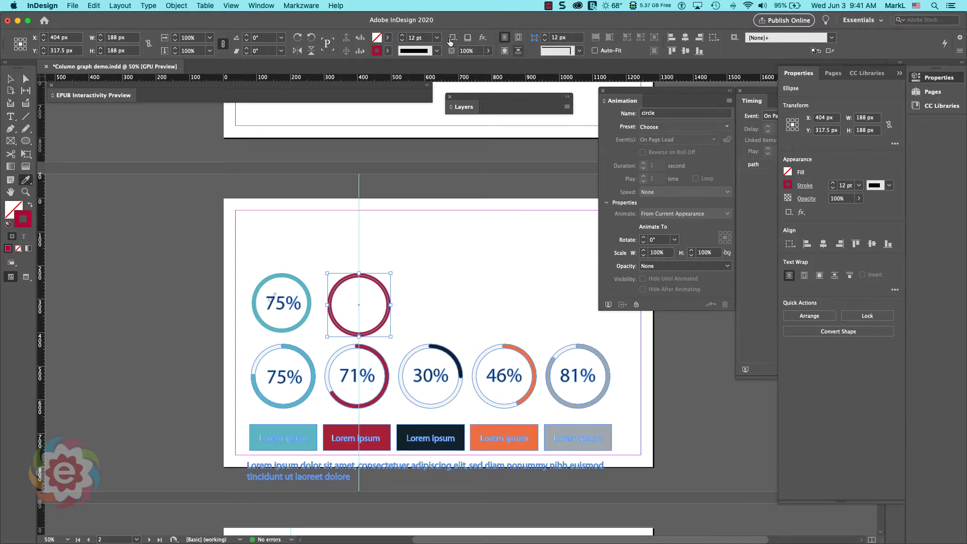
# - Hide the Control panel and return to the Selection tool
pyautogui.click(266, 6)
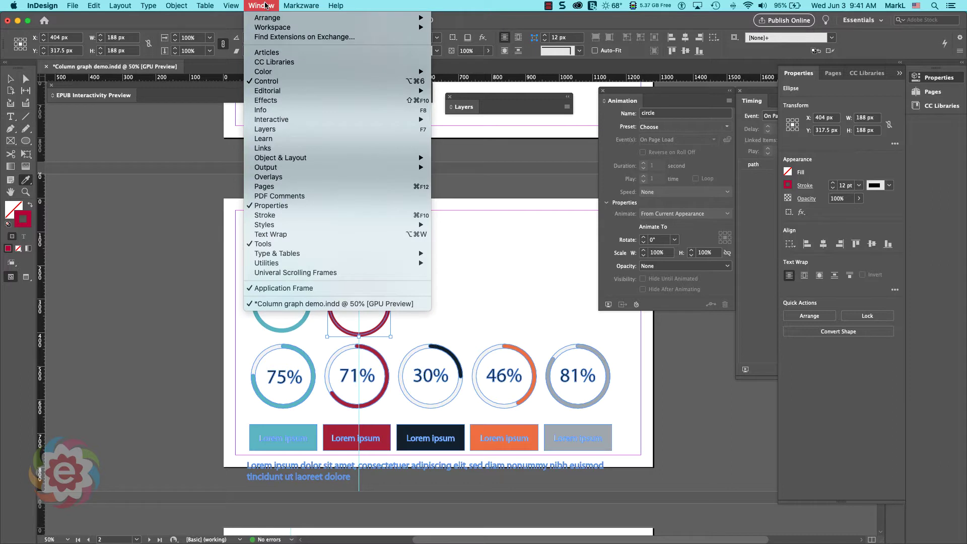
pyautogui.click(281, 81)
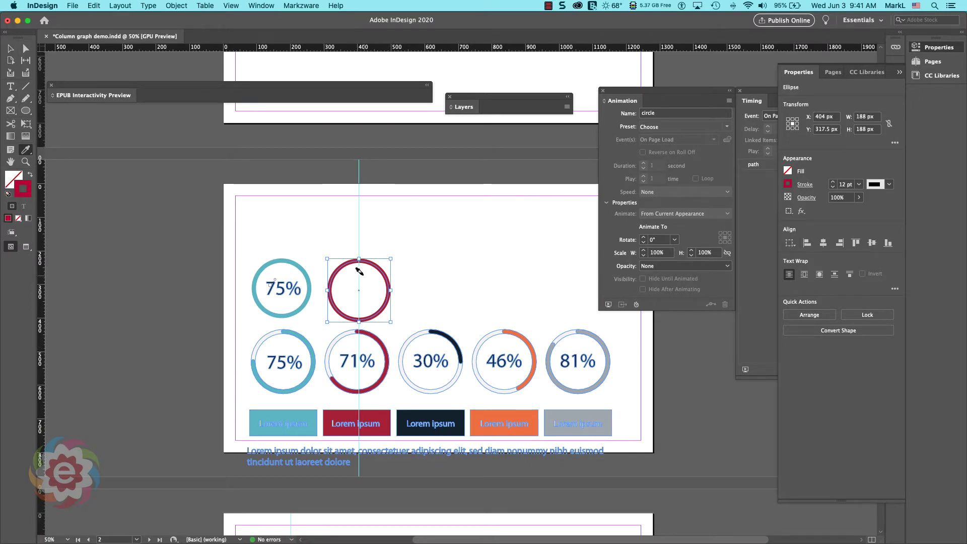
pyautogui.click(11, 49)
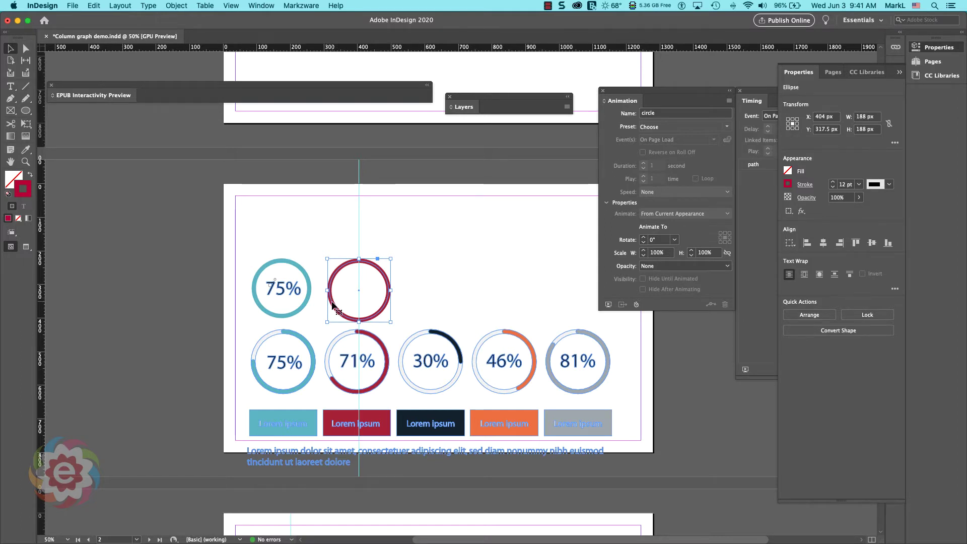
# - Cut the red circle with the Scissors tool at its lower-left, matching the end of the 71% arc, and at its top point
pyautogui.click(10, 124)
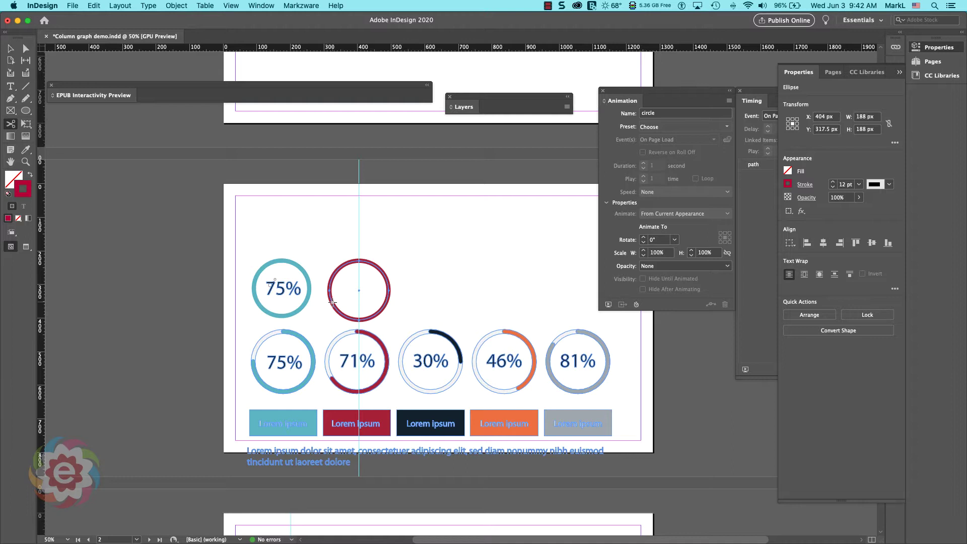
pyautogui.click(332, 303)
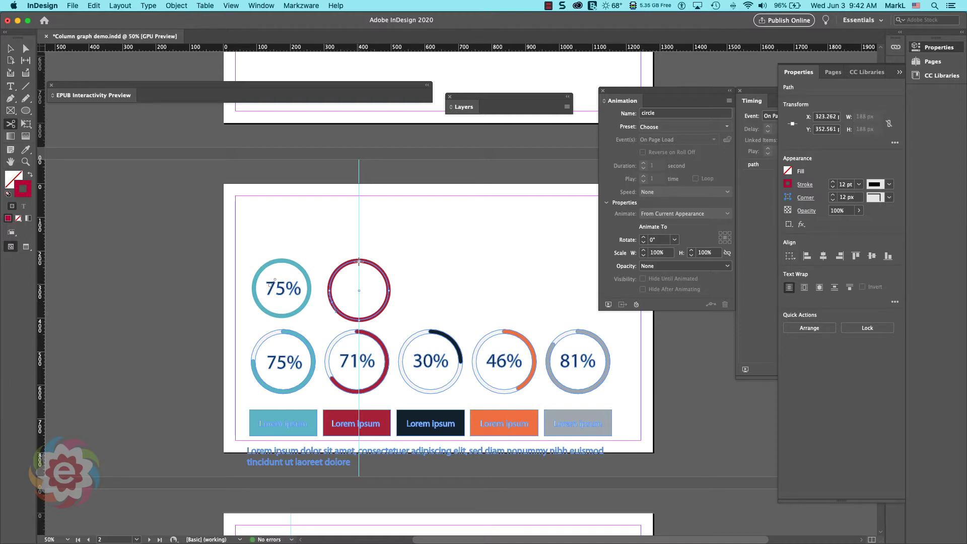
pyautogui.click(359, 261)
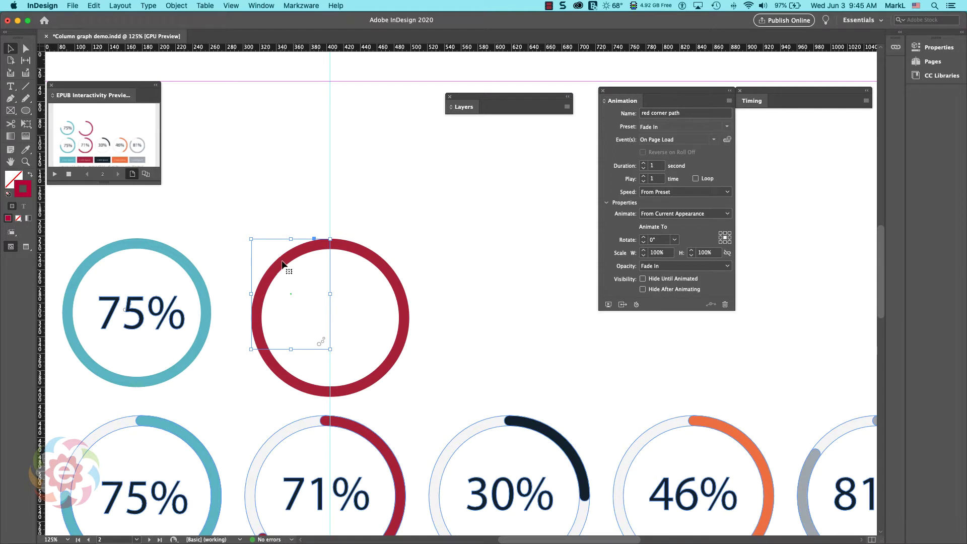
# - Move the cut upper-left arc off the red ring and undo the move
pyautogui.moveTo(282, 262); pyautogui.dragTo(271, 186)
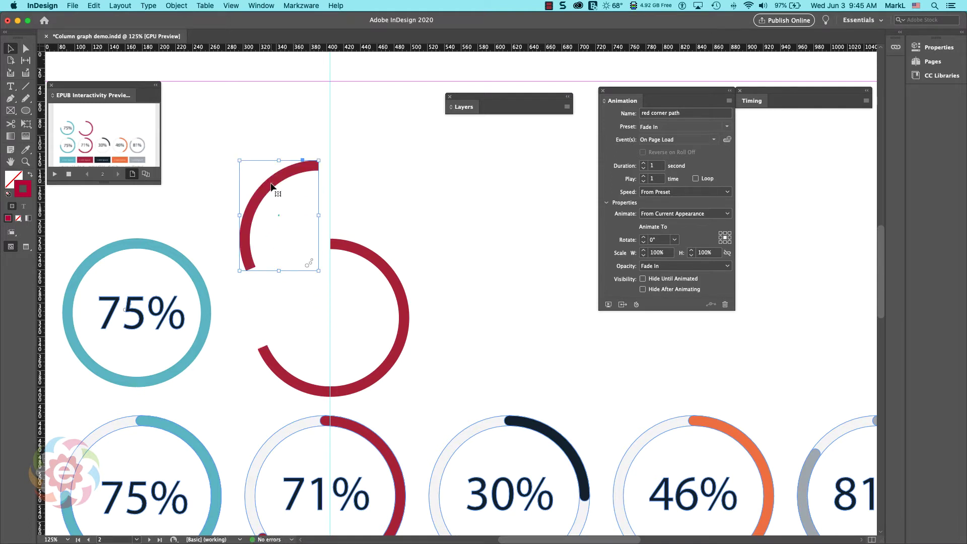
pyautogui.press('cmd+z')
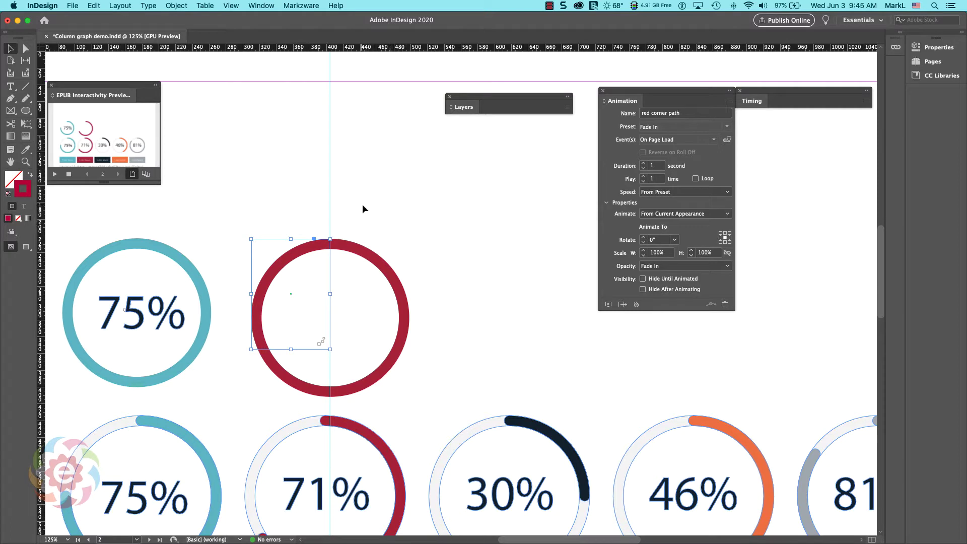
# - Clear the animation preset of the red ring's upper-left arc and apply the Fade Out preset
pyautogui.click(726, 126)
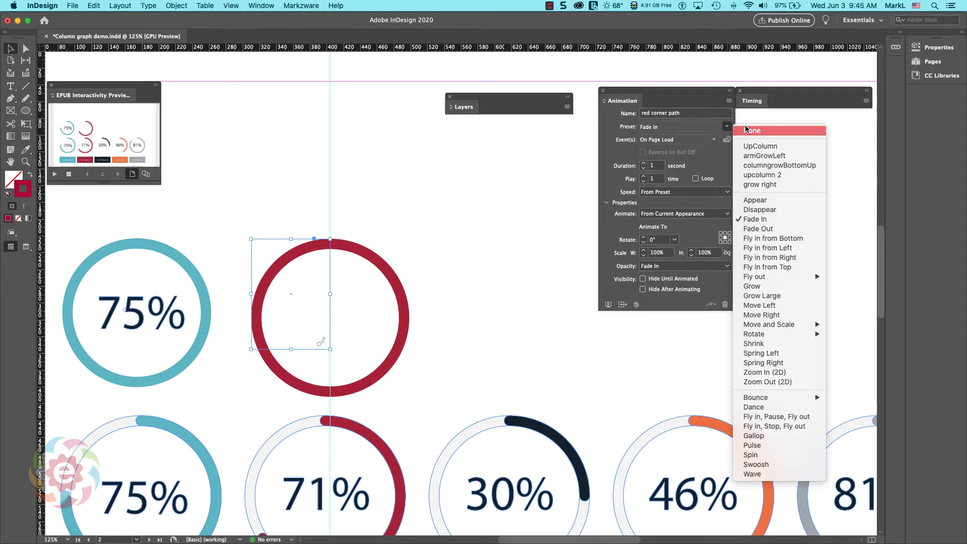
pyautogui.click(746, 130)
pyautogui.click(725, 126)
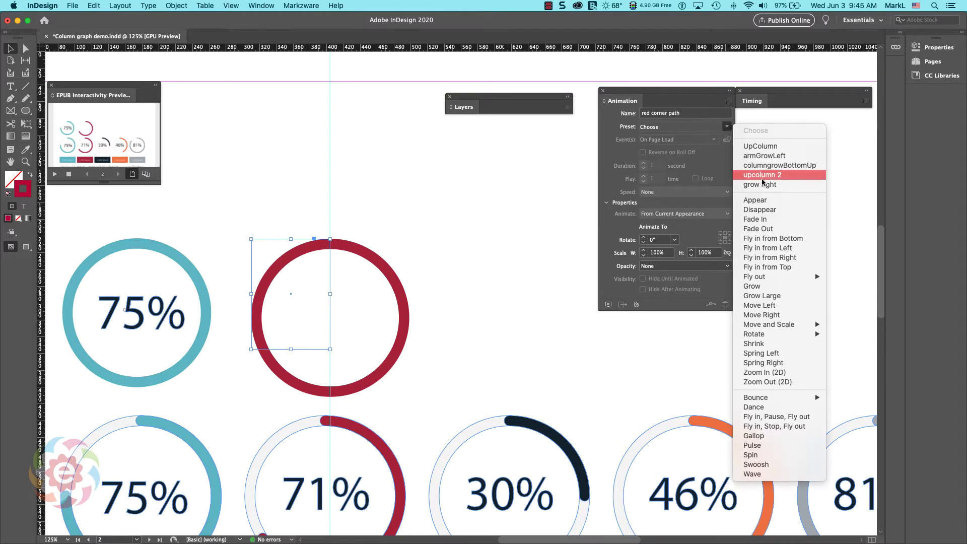
pyautogui.click(760, 229)
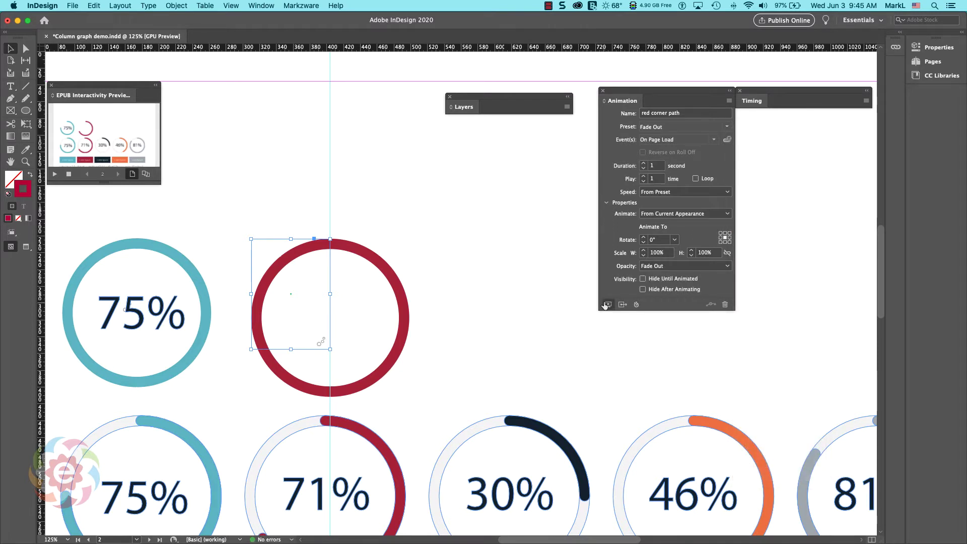
# - Preview the page's animation in an enlarged EPUB Interactivity Preview, replay it, and shrink the preview again
pyautogui.click(607, 305)
pyautogui.doubleClick(123, 96)
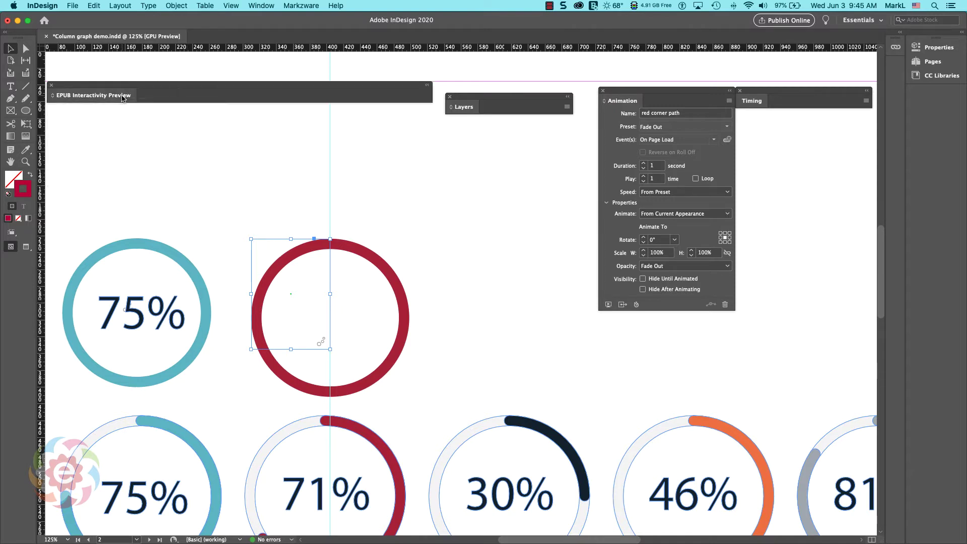
pyautogui.doubleClick(122, 96)
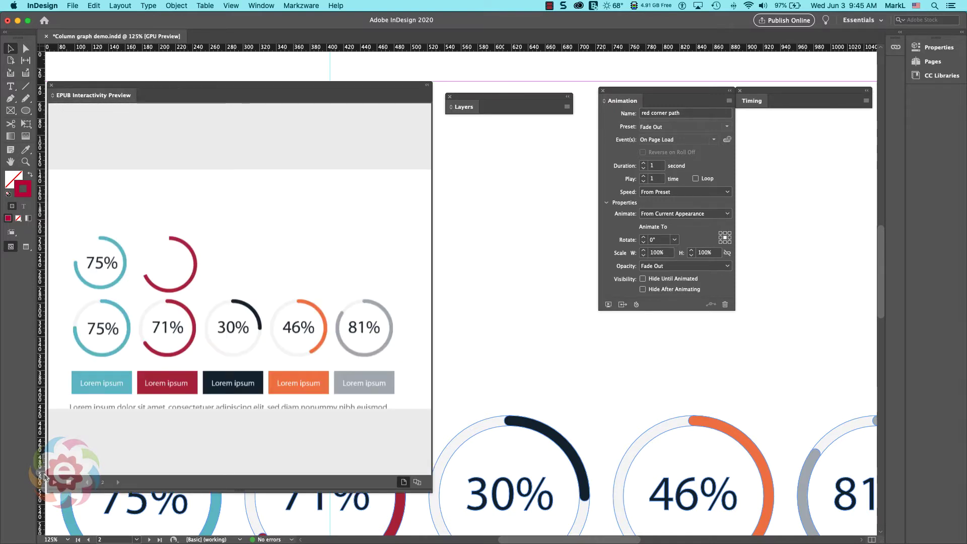
pyautogui.click(69, 483)
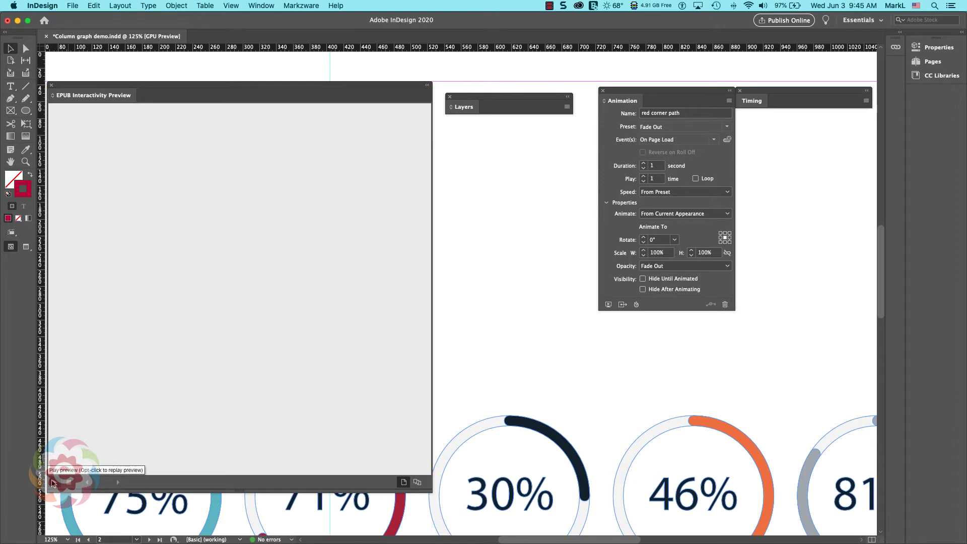
pyautogui.click(54, 482)
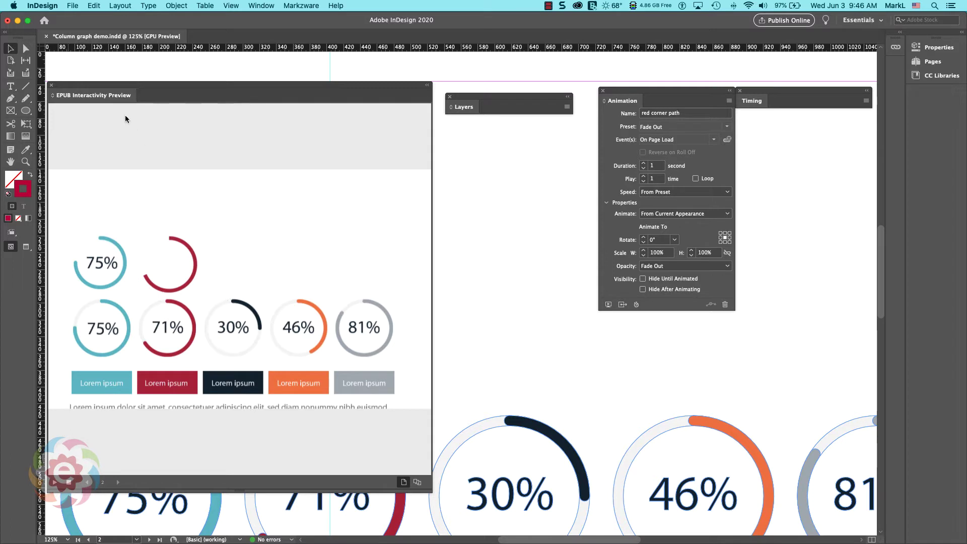
pyautogui.doubleClick(119, 97)
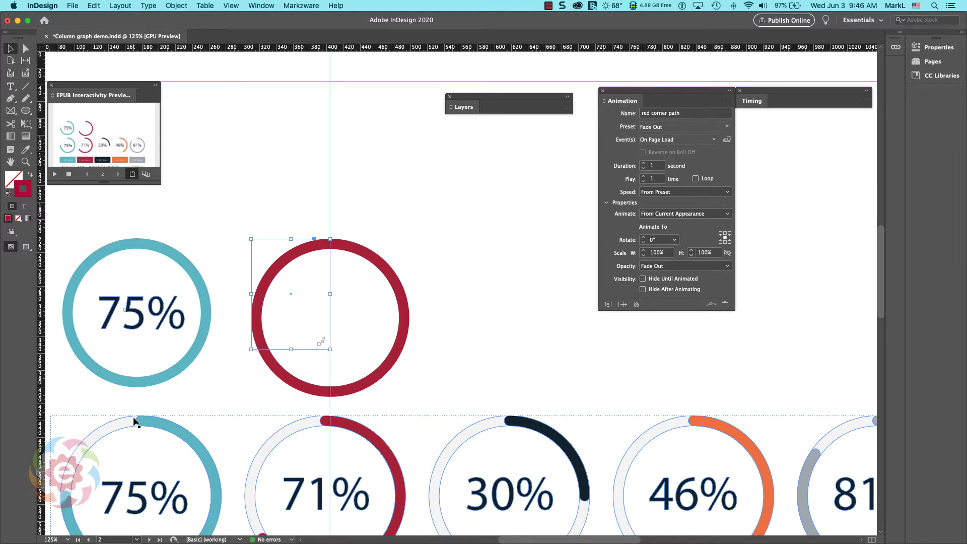
# - Give the longer arc of the cut red ring a round stroke cap
pyautogui.click(461, 235)
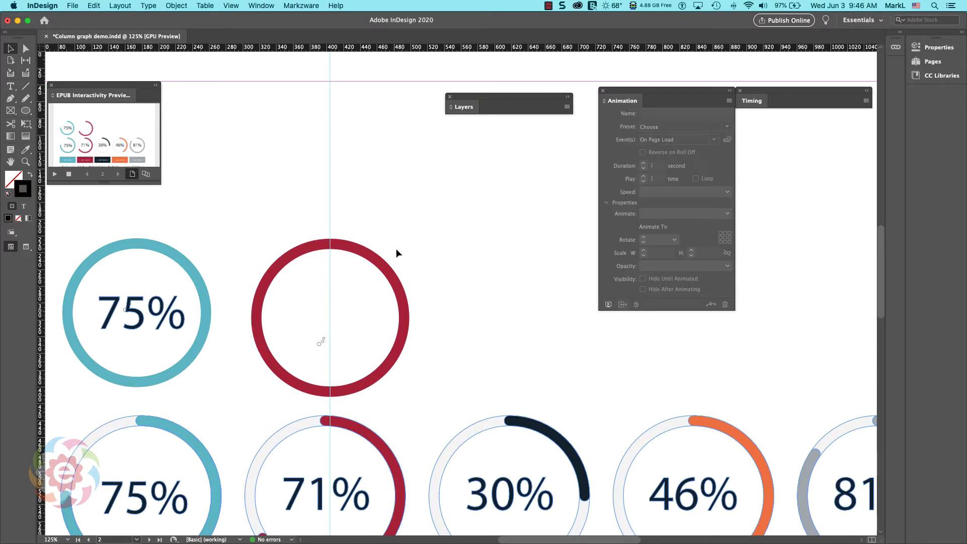
pyautogui.click(367, 258)
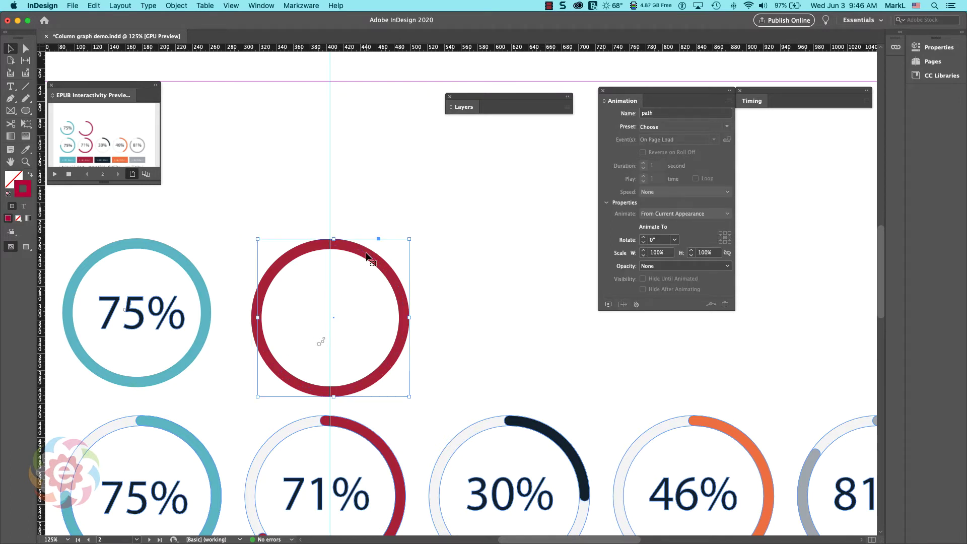
pyautogui.click(938, 48)
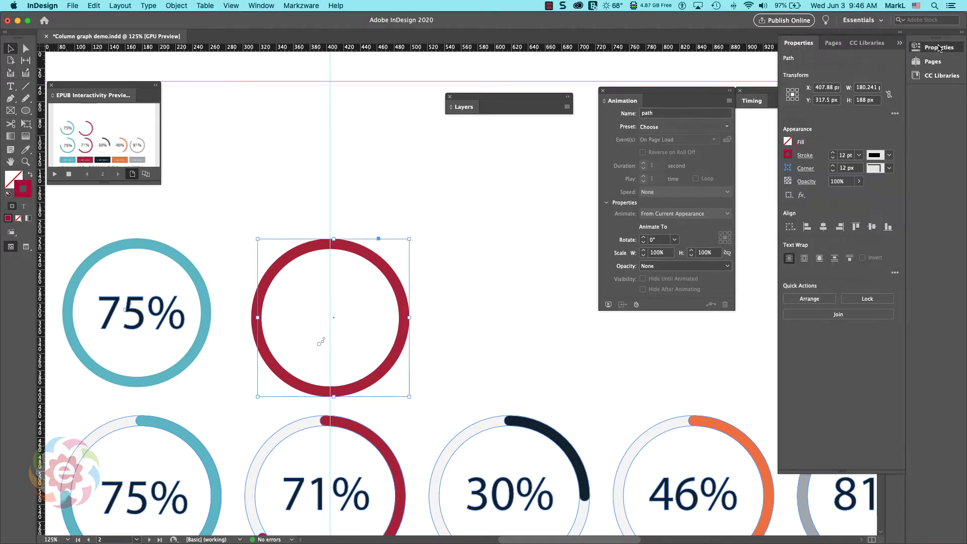
pyautogui.click(802, 157)
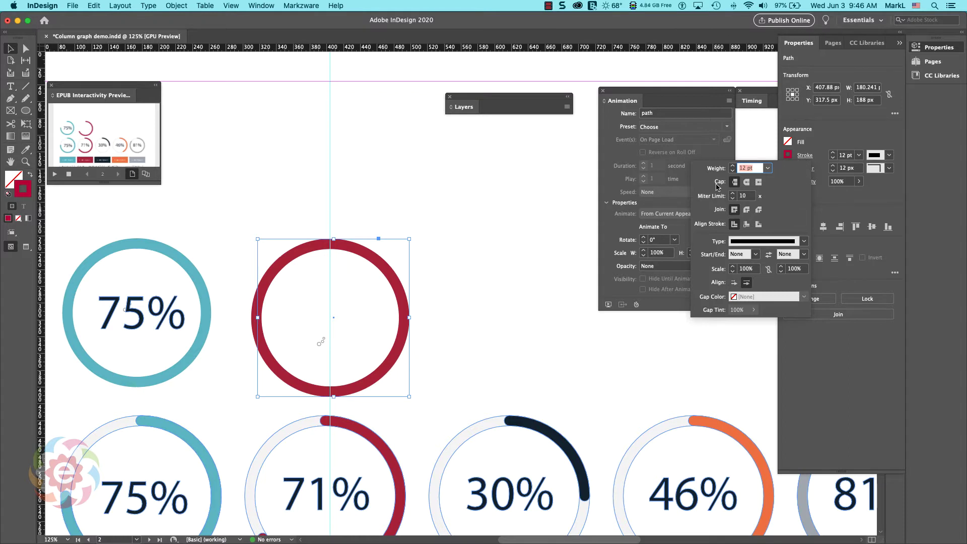
pyautogui.click(747, 183)
# - Move the red ring's upper-left arc off the ring and compare round and butt stroke caps on it, ending with round
pyautogui.click(297, 205)
pyautogui.moveTo(280, 265); pyautogui.dragTo(271, 205)
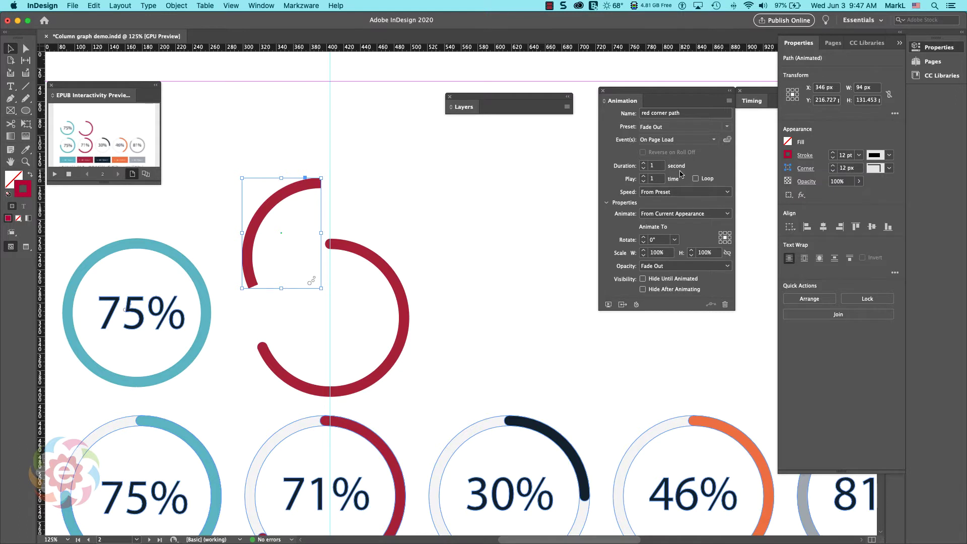
pyautogui.click(806, 155)
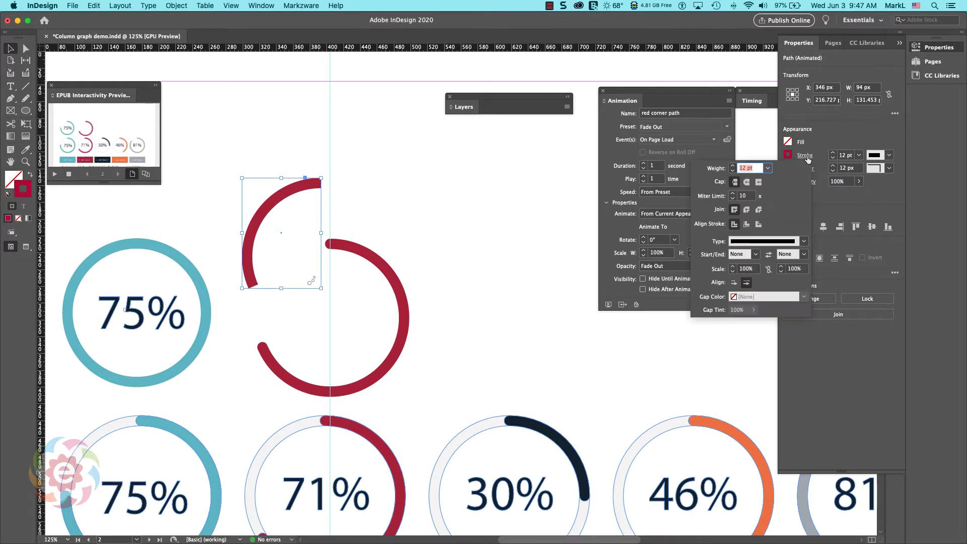
pyautogui.click(746, 183)
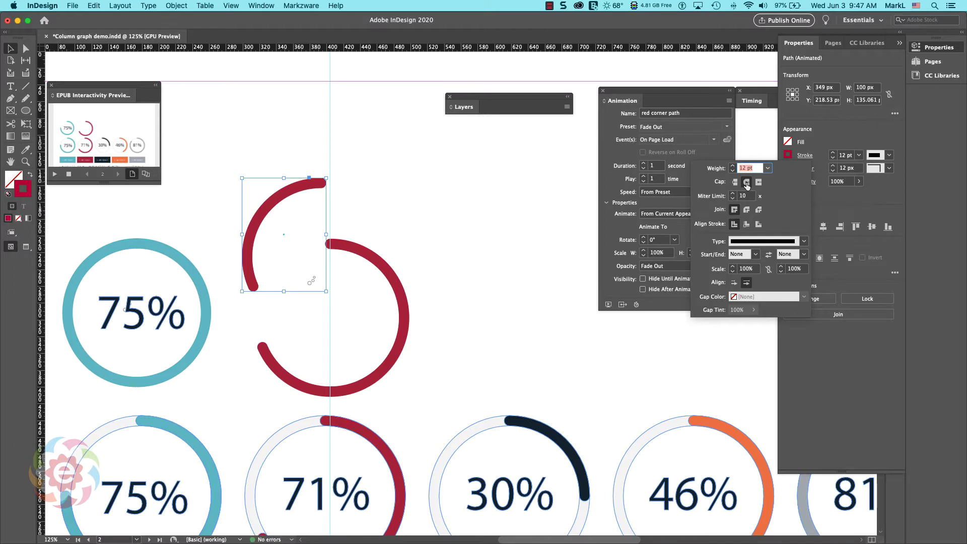
pyautogui.click(734, 183)
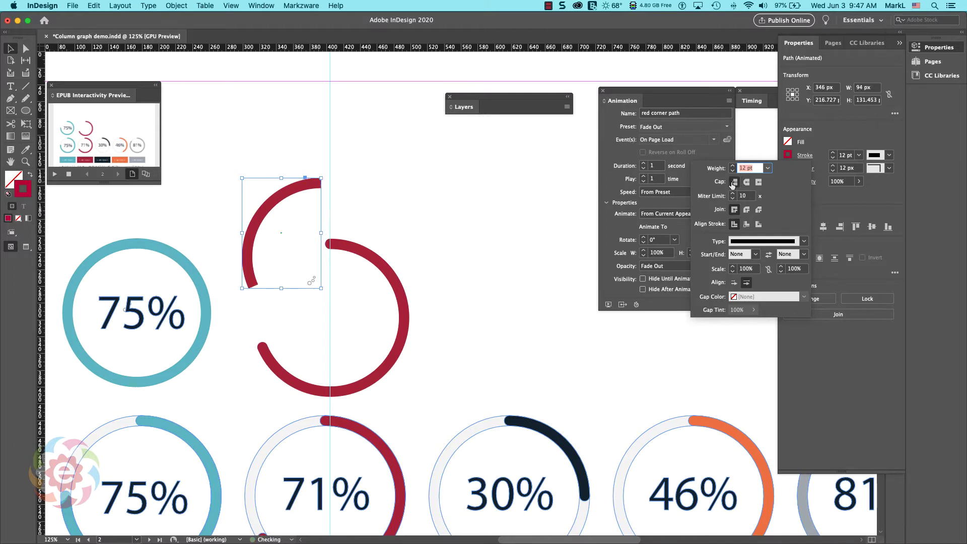
pyautogui.click(747, 182)
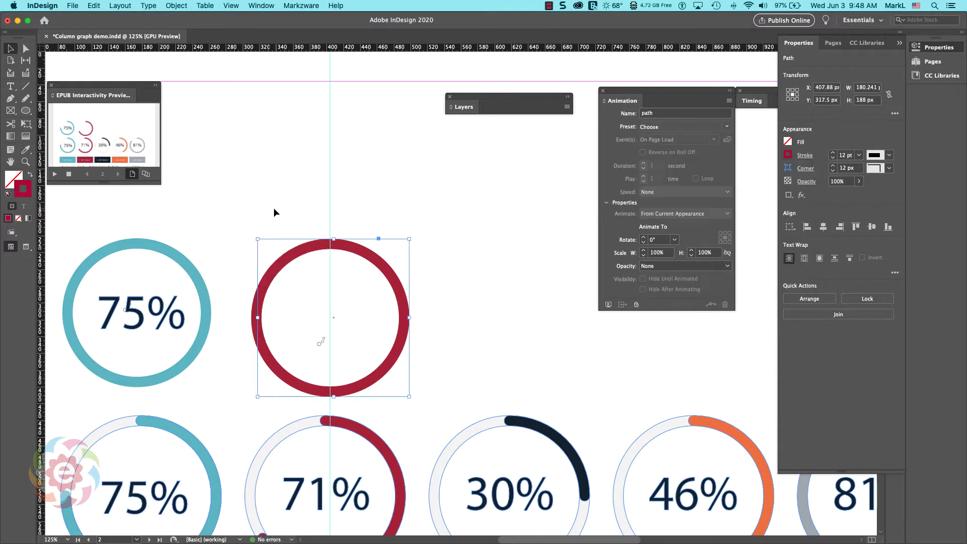
# - Select both arcs of the red ring together and apply a round stroke cap to them
pyautogui.click(273, 208)
pyautogui.moveTo(270, 230); pyautogui.dragTo(402, 280)
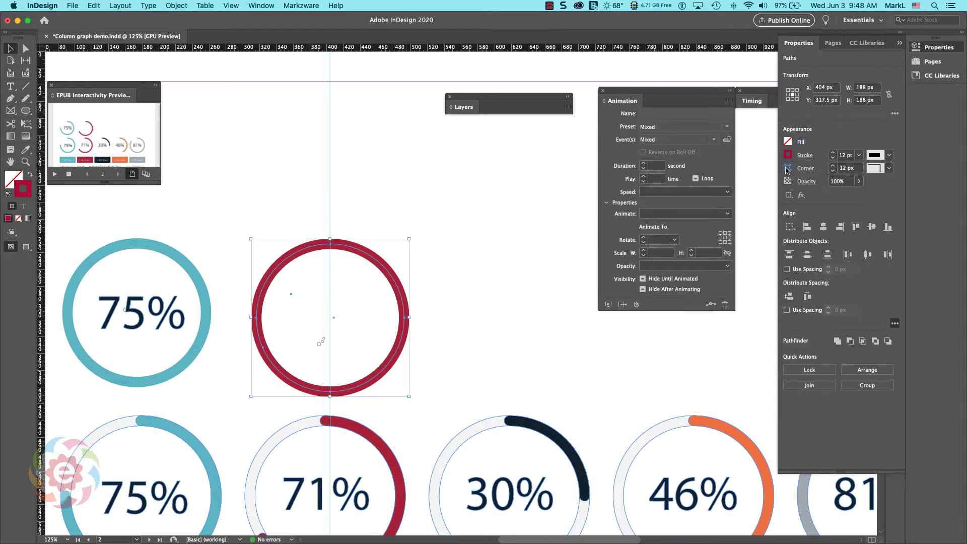
pyautogui.click(804, 156)
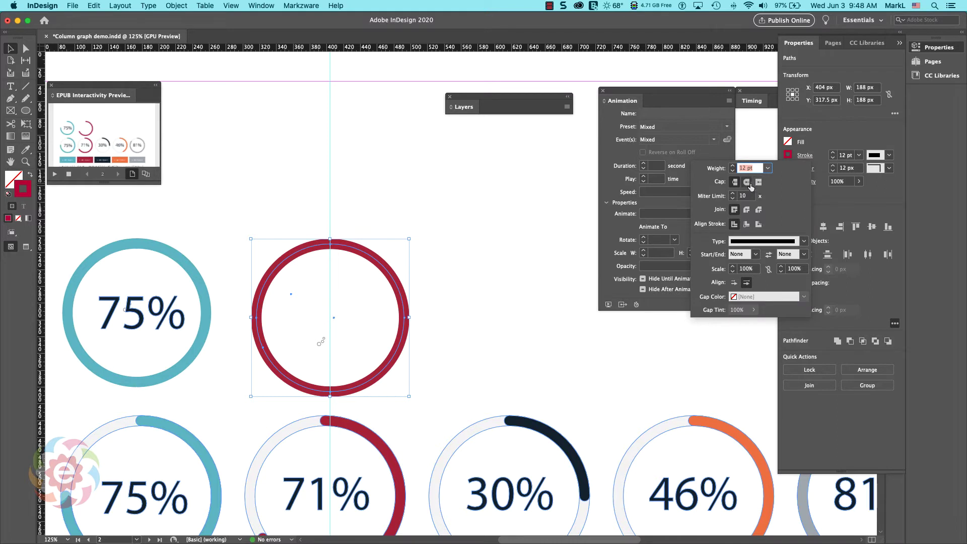
pyautogui.click(528, 232)
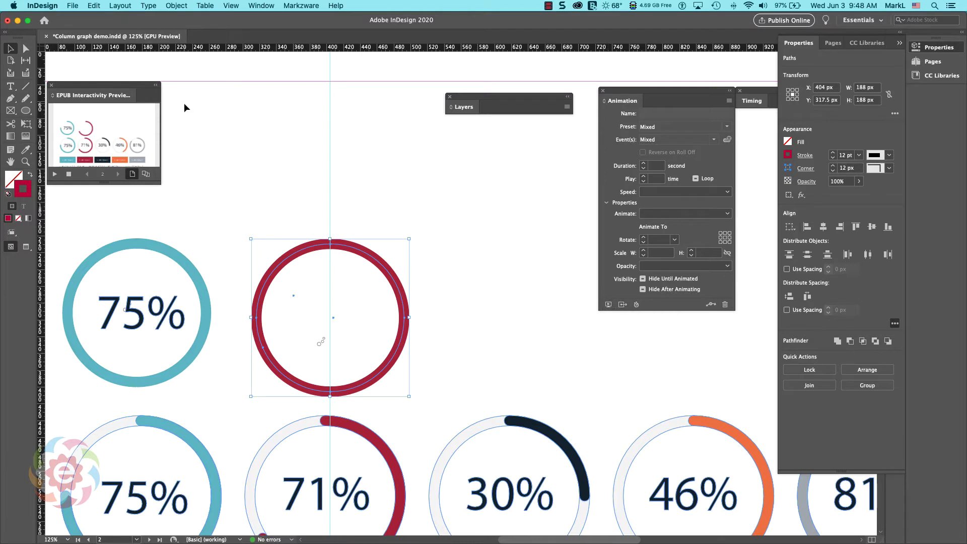
# - Replay the circular graphs' animation in an enlarged EPUB Interactivity Preview, collapse the preview, and deselect the red arcs
pyautogui.doubleClick(126, 86)
pyautogui.click(127, 98)
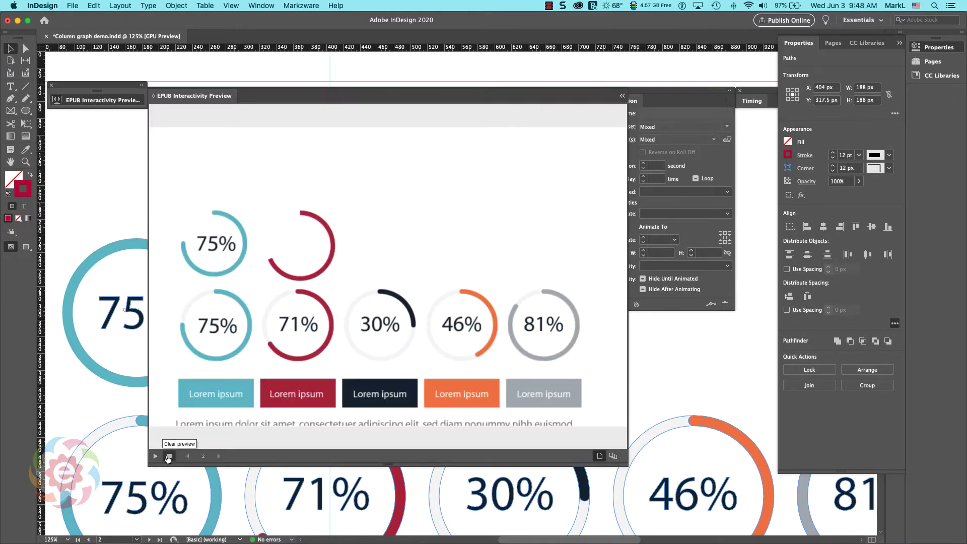
pyautogui.click(155, 456)
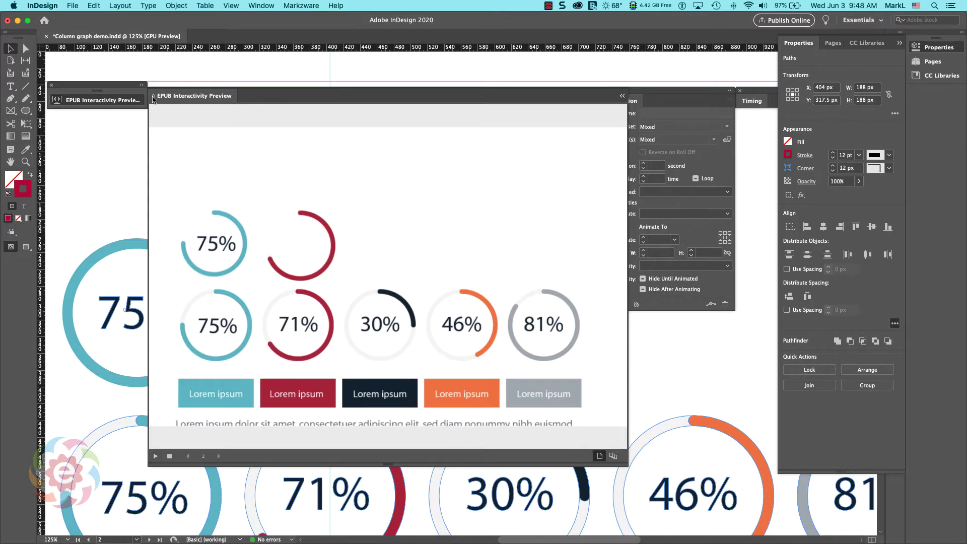
pyautogui.click(111, 101)
pyautogui.click(111, 100)
pyautogui.click(111, 101)
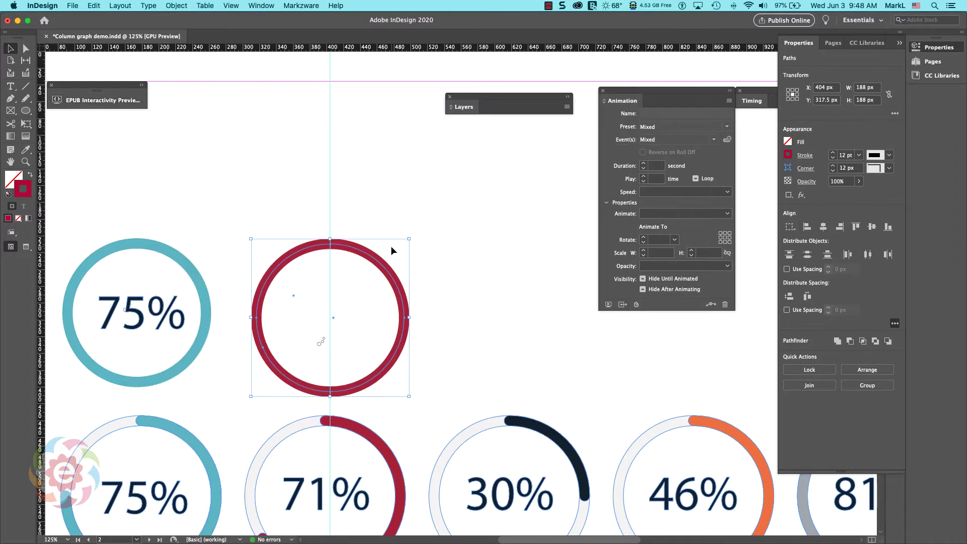
pyautogui.click(485, 258)
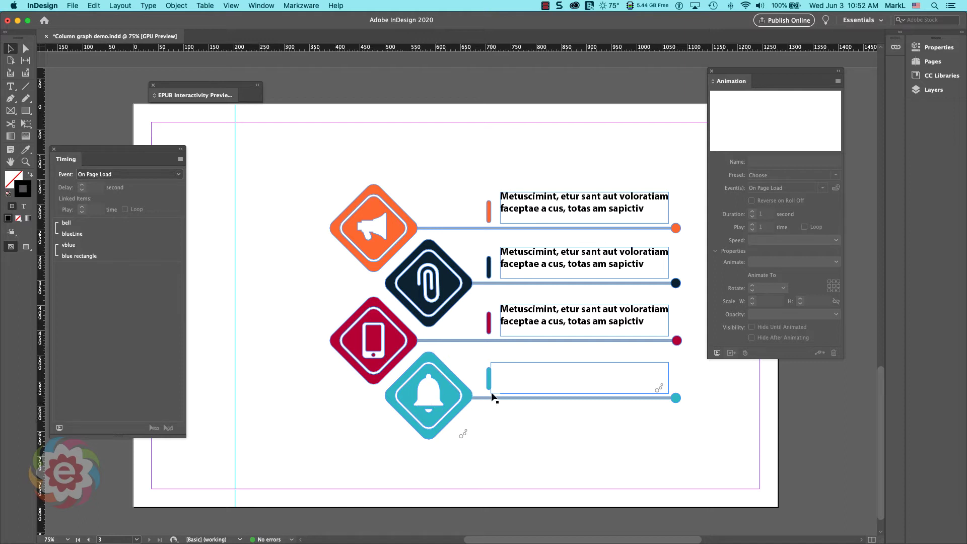
# - Preview the diamond icon infographic on page 3 in an enlarged EPUB Interactivity Preview, replay its animation several times, and collapse the preview
pyautogui.click(59, 427)
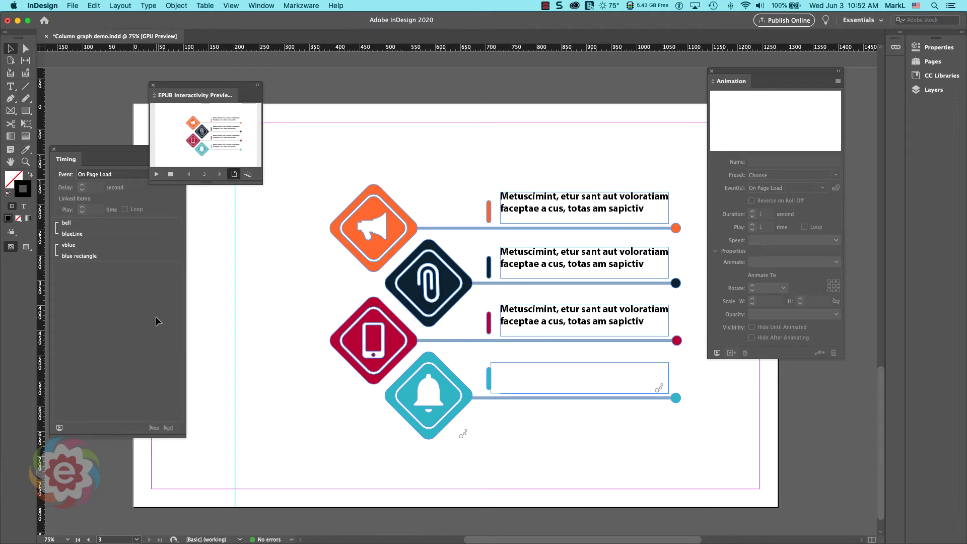
pyautogui.doubleClick(217, 96)
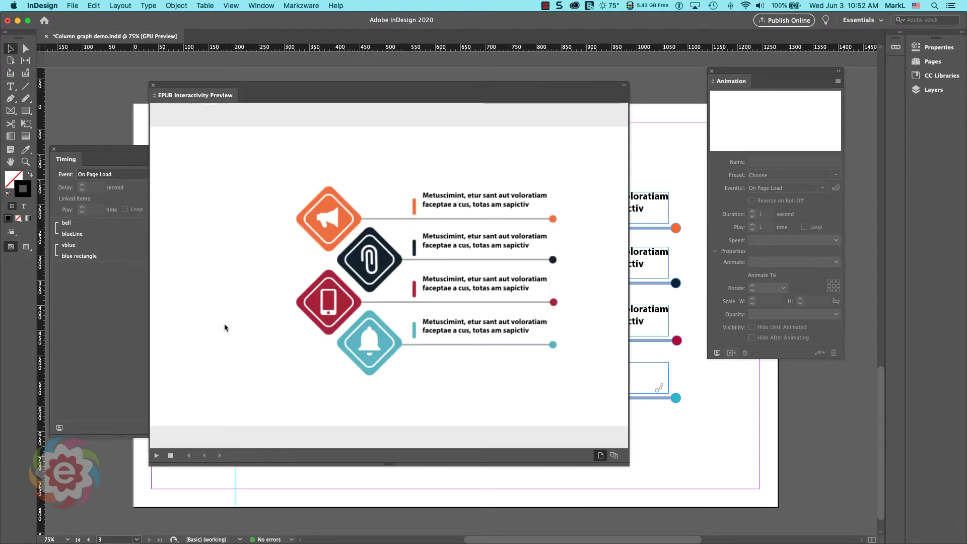
pyautogui.click(157, 455)
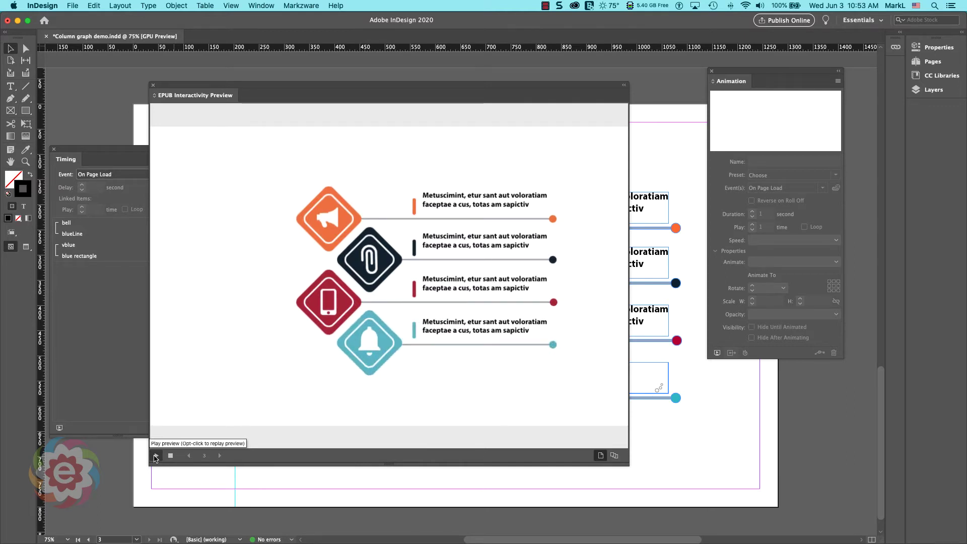
pyautogui.click(156, 455)
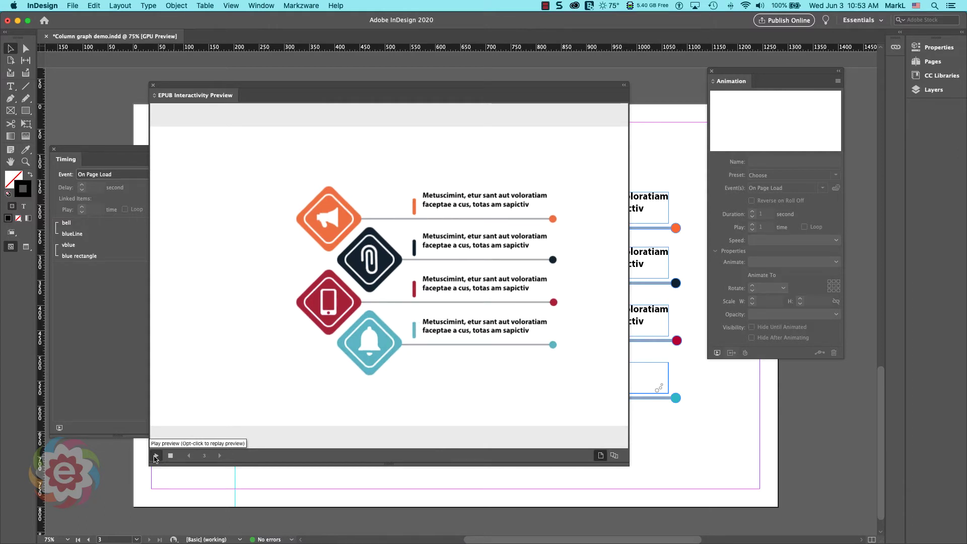
pyautogui.click(155, 456)
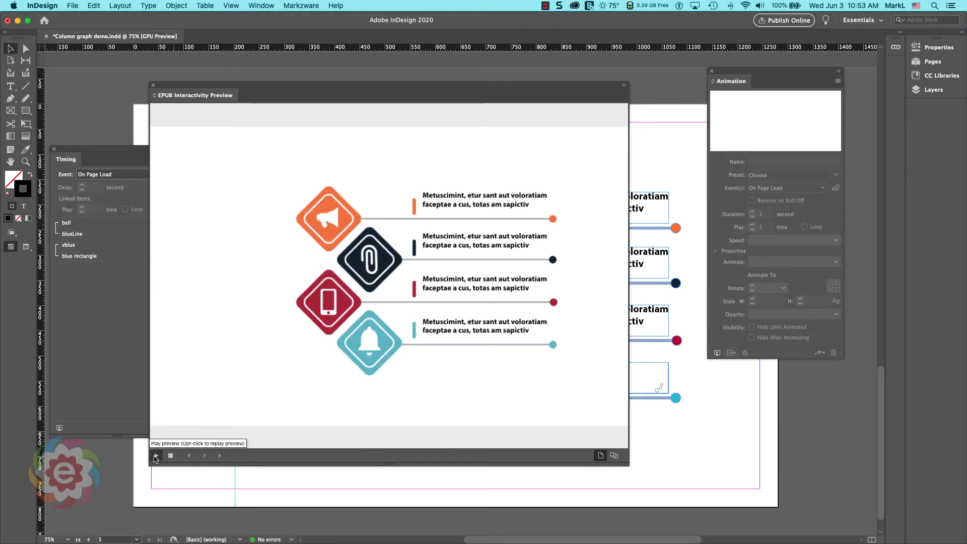
pyautogui.click(156, 457)
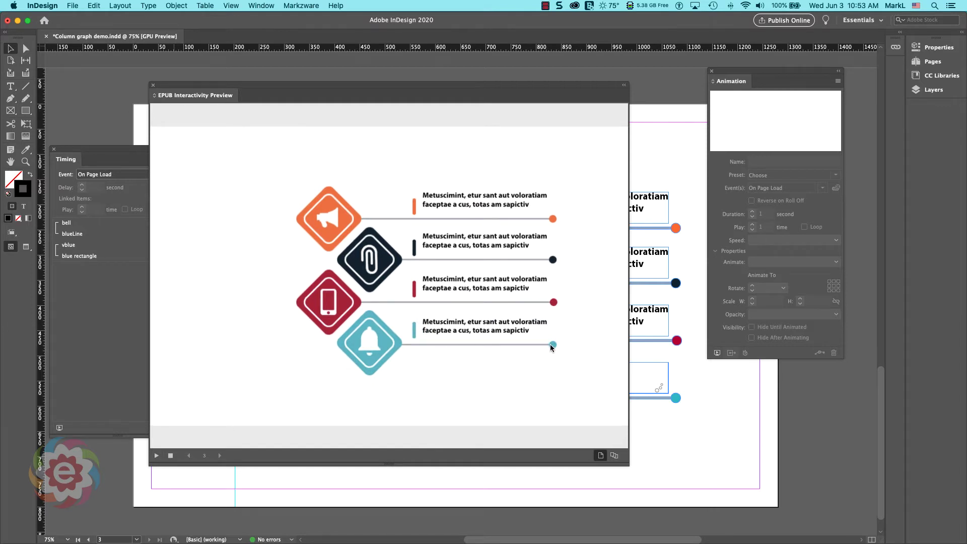
pyautogui.click(156, 457)
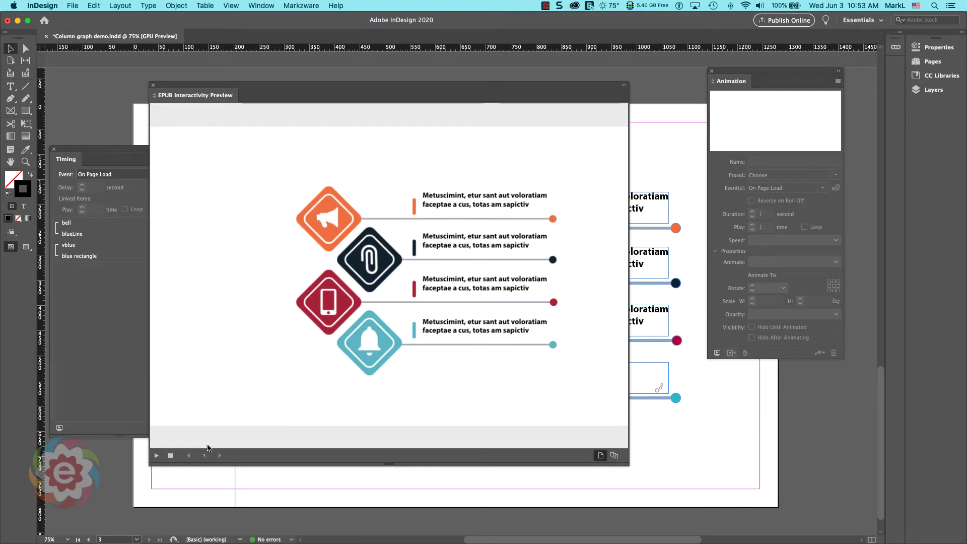
pyautogui.click(156, 456)
pyautogui.doubleClick(199, 97)
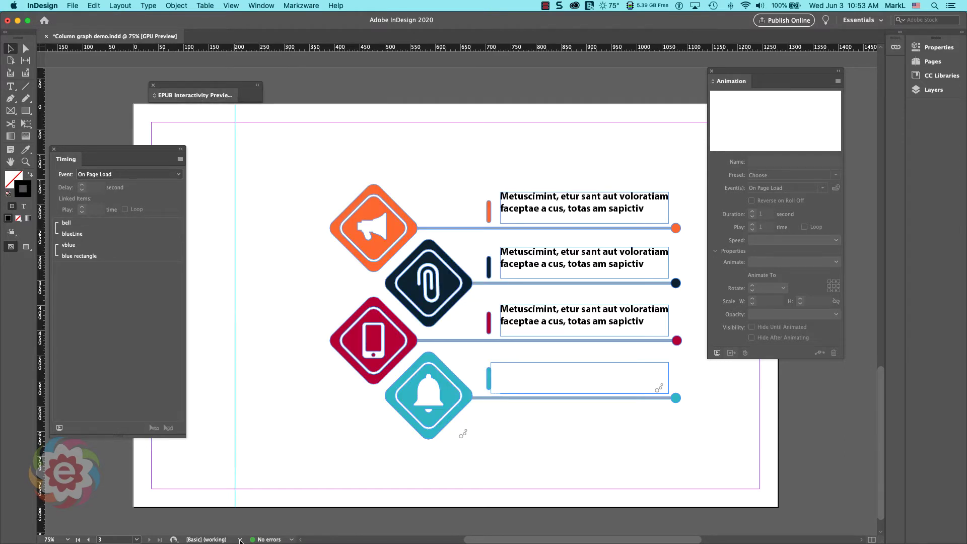
# - Check the bell graphic's animation settings, and give the red iphone graphic the Grow preset animating To Current Appearance
pyautogui.click(422, 427)
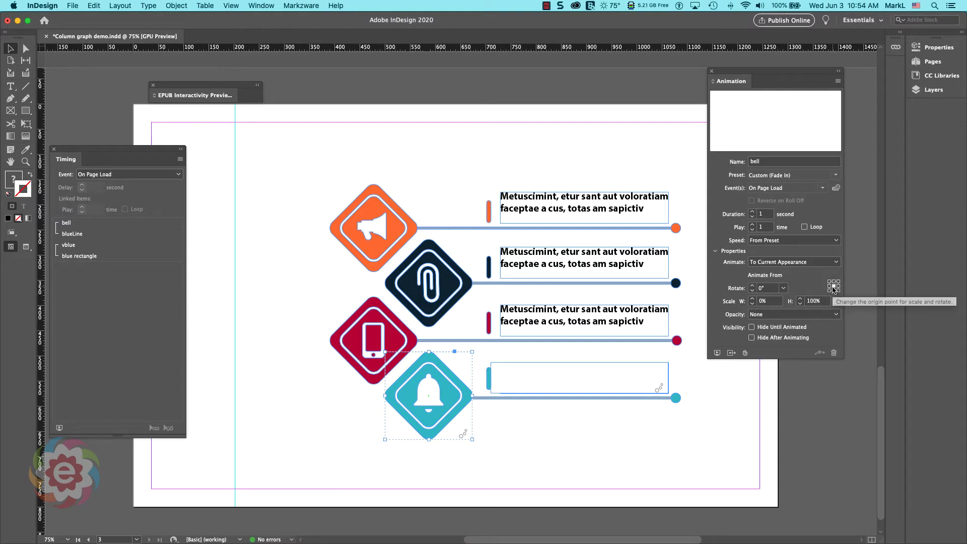
pyautogui.click(357, 351)
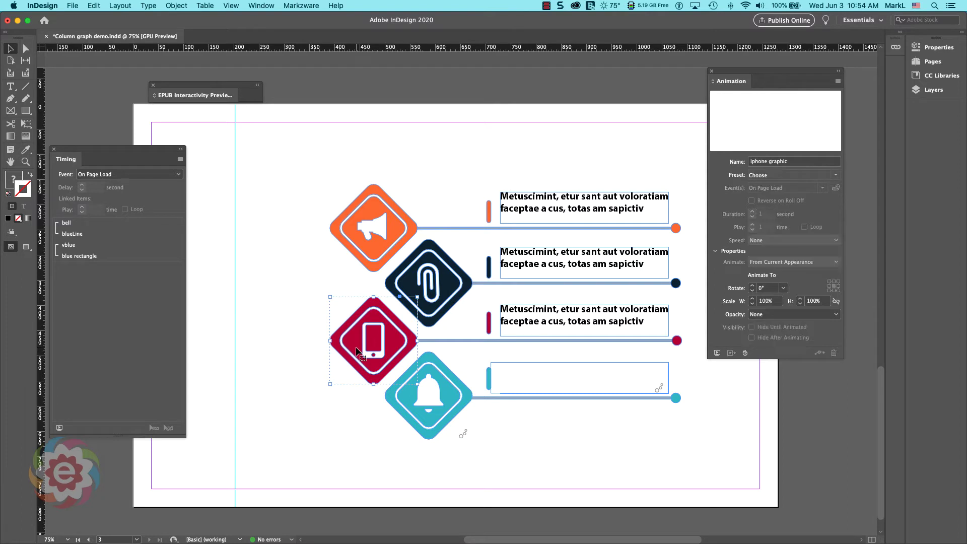
pyautogui.click(836, 175)
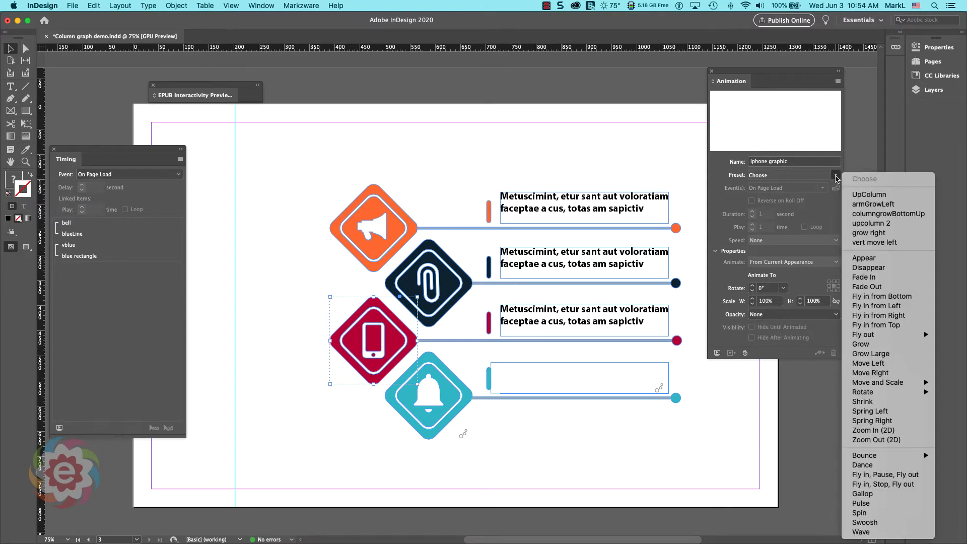
pyautogui.click(859, 346)
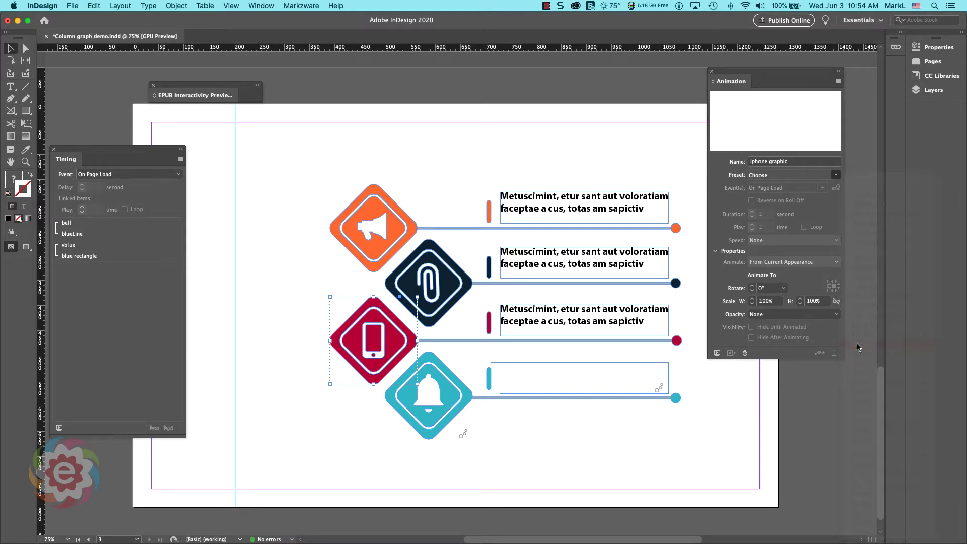
pyautogui.click(770, 262)
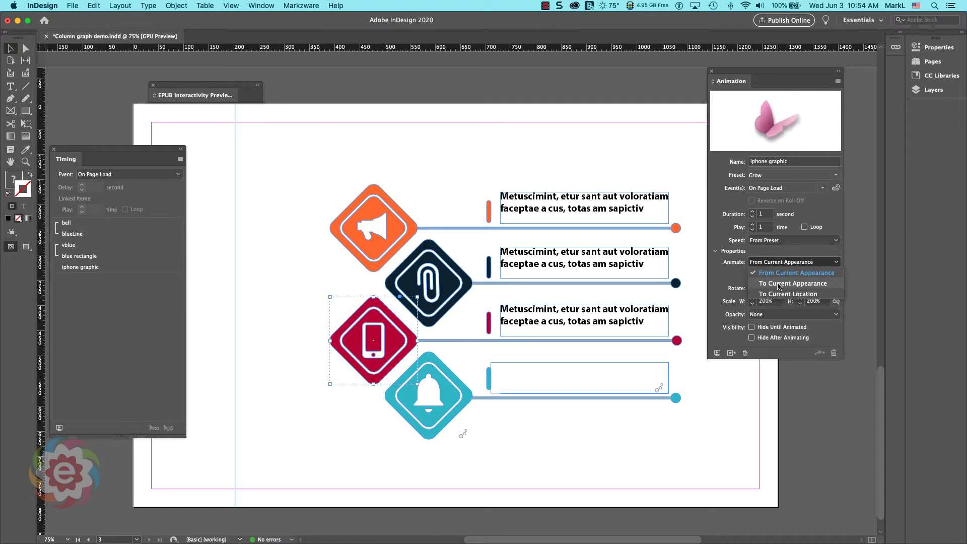
pyautogui.click(778, 284)
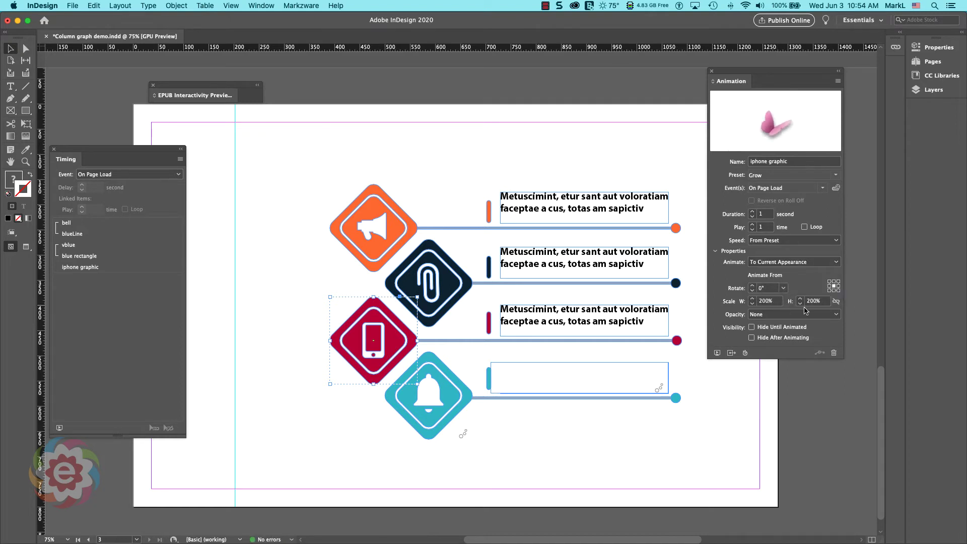
# - Set the iphone graphic's starting animation scale to 0% width and 100% height and preview the page's animation
pyautogui.click(767, 301)
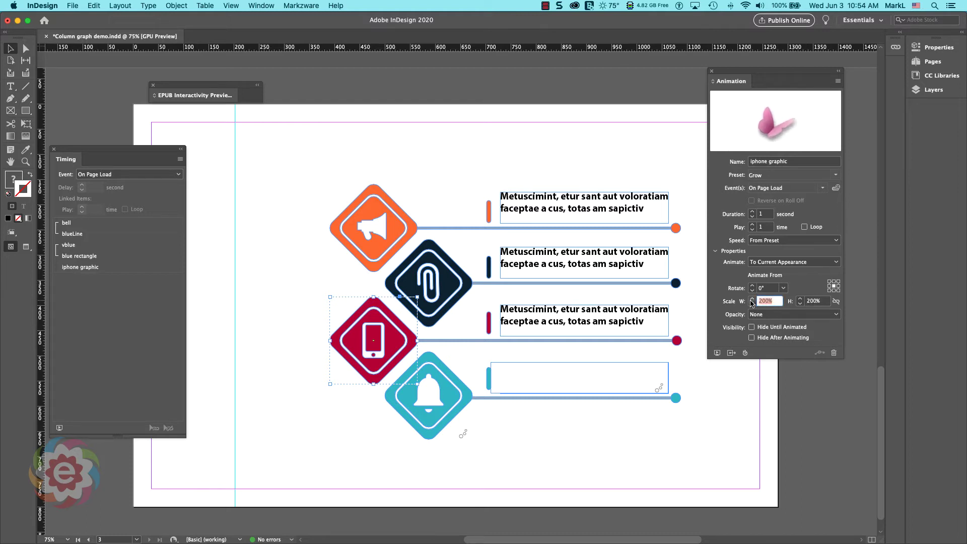
pyautogui.write('0')
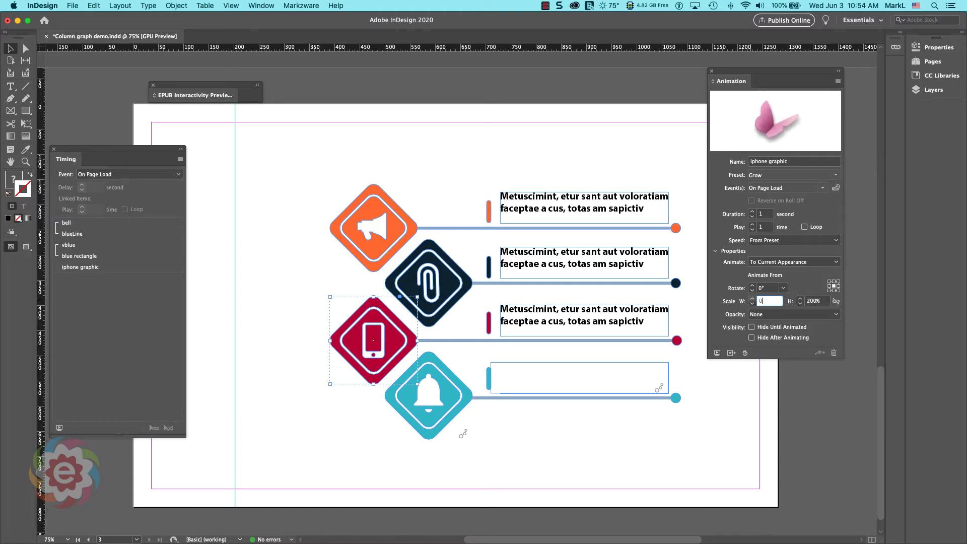
pyautogui.press('Tab')
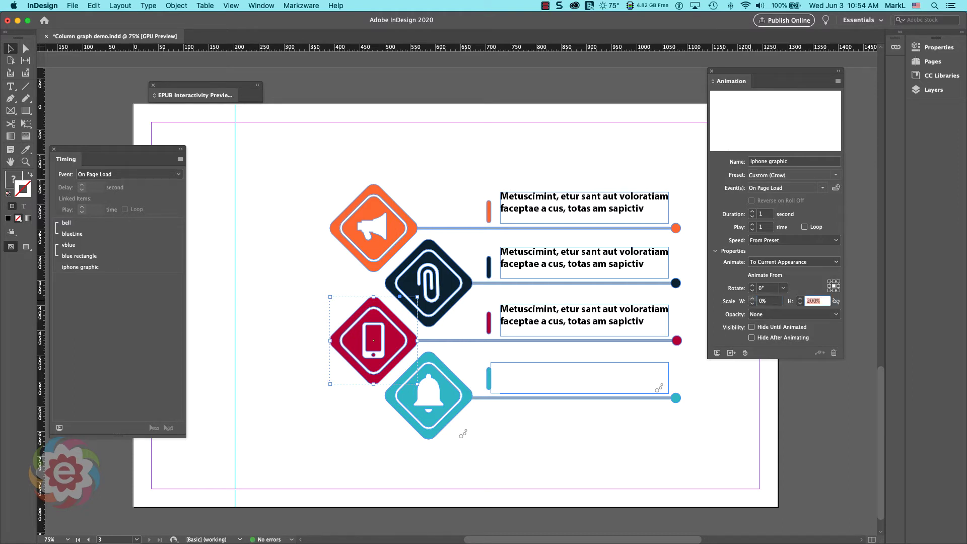
pyautogui.write('100')
pyautogui.press('Tab')
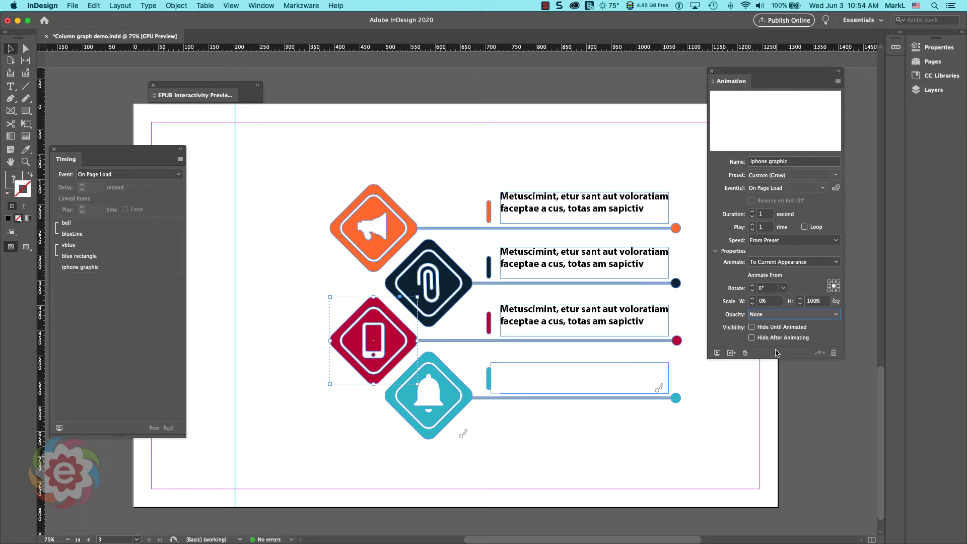
pyautogui.click(723, 355)
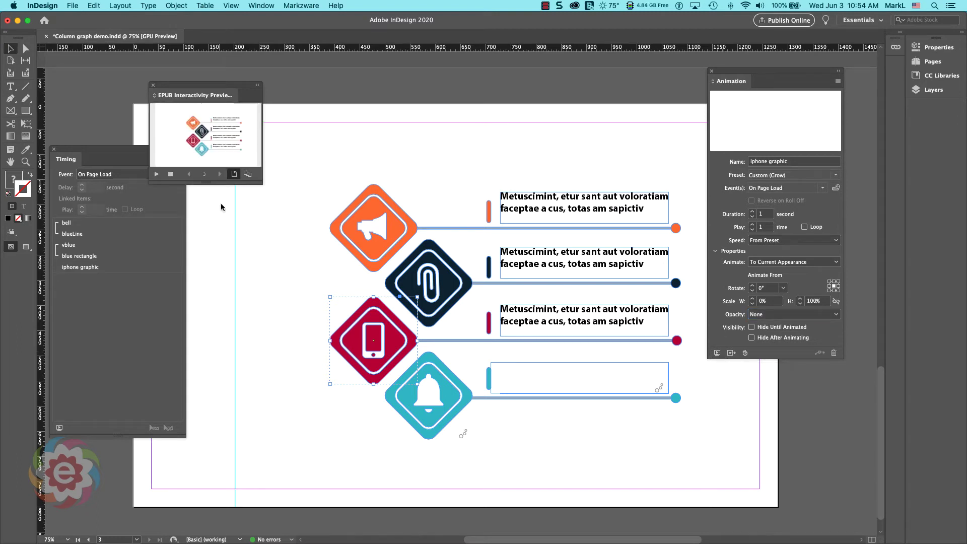
# - Replay the page's animation in an enlarged EPUB Interactivity Preview, collapse the preview, and save the document
pyautogui.doubleClick(213, 94)
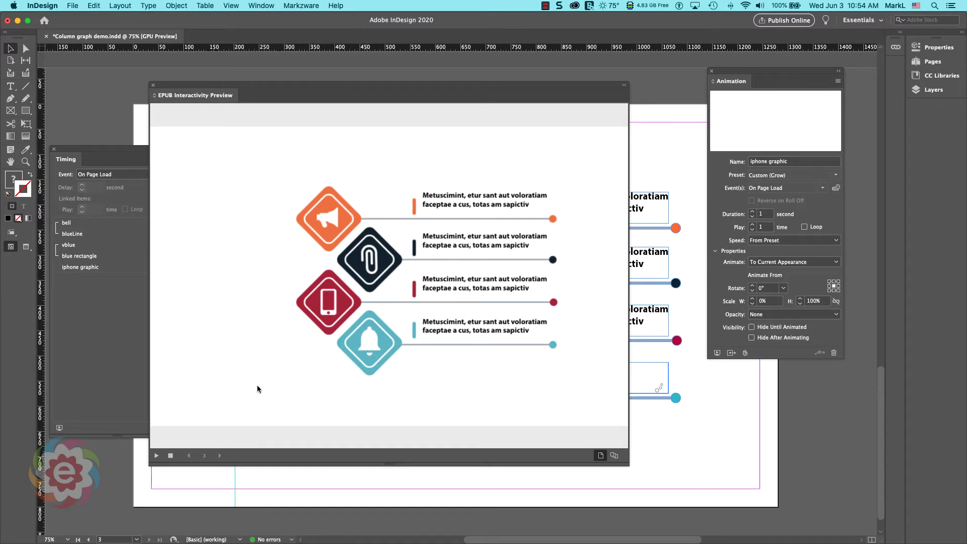
pyautogui.click(171, 456)
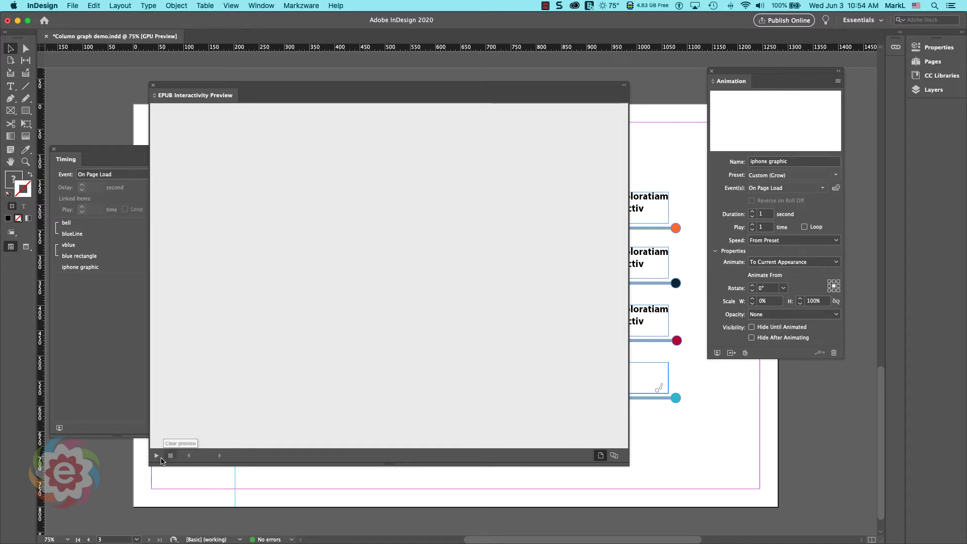
pyautogui.click(154, 456)
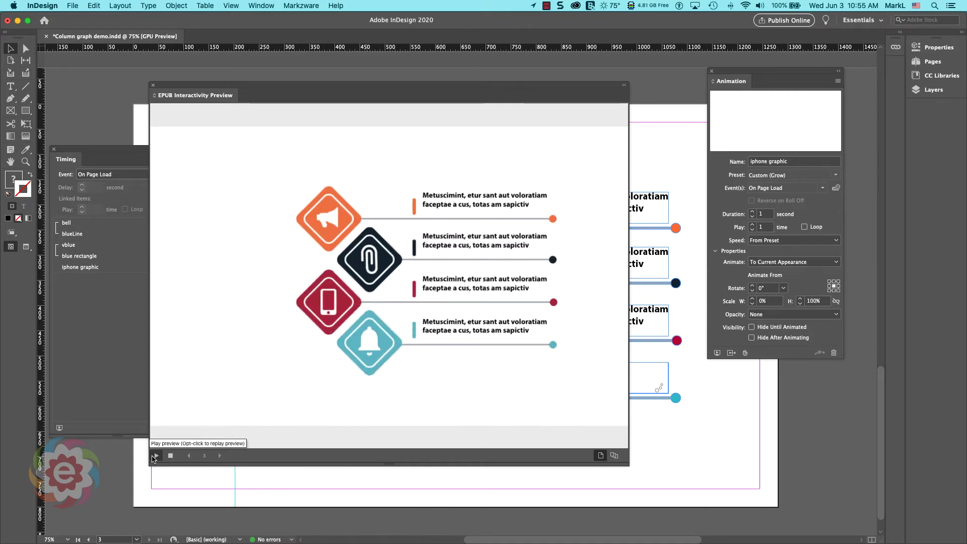
pyautogui.doubleClick(181, 95)
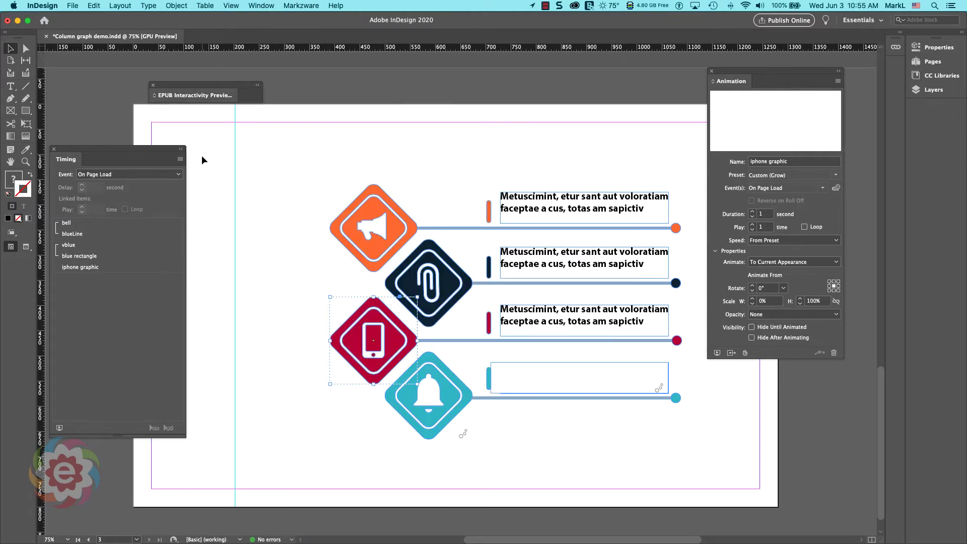
pyautogui.press('super+s')
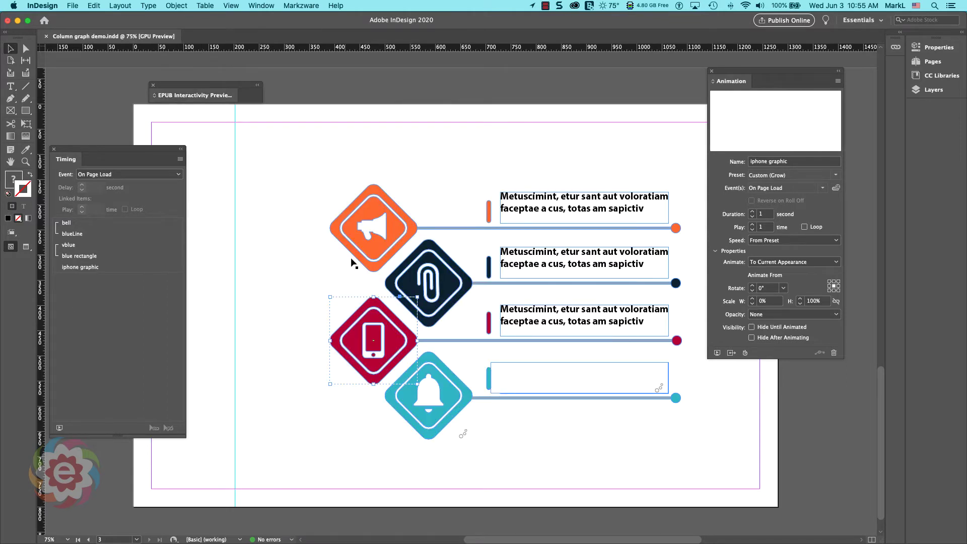
# - Give the red iphone line group the Grow preset and set it to animate To Current Appearance
pyautogui.click(462, 340)
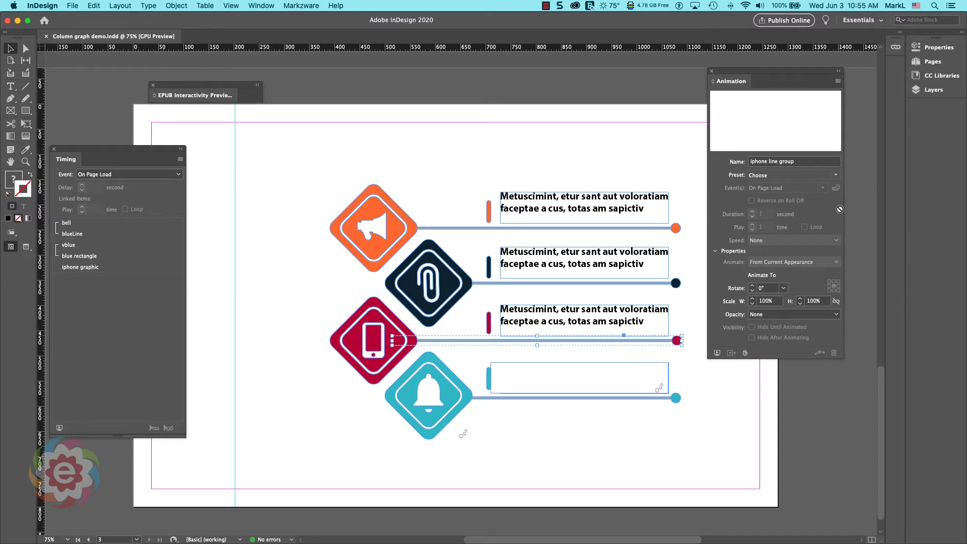
pyautogui.click(837, 175)
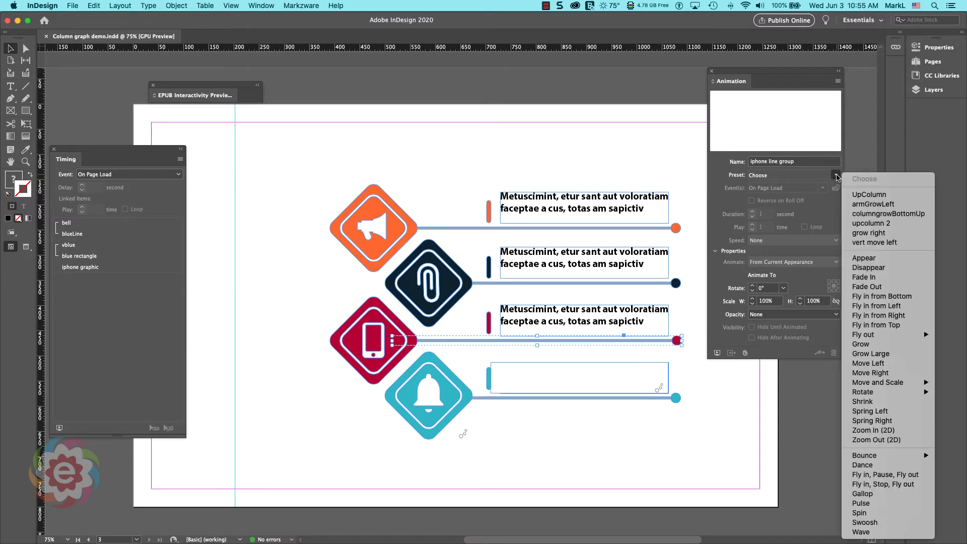
pyautogui.click(888, 345)
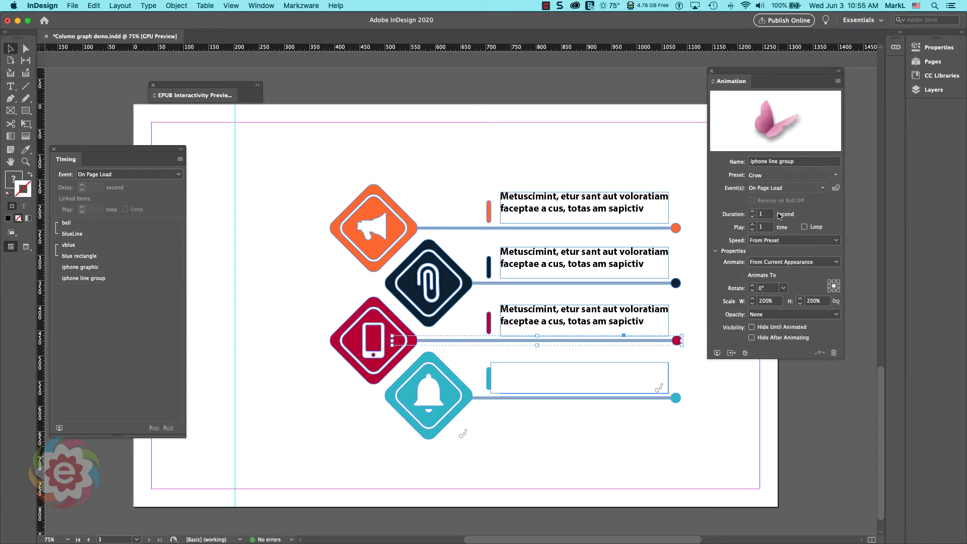
pyautogui.click(788, 262)
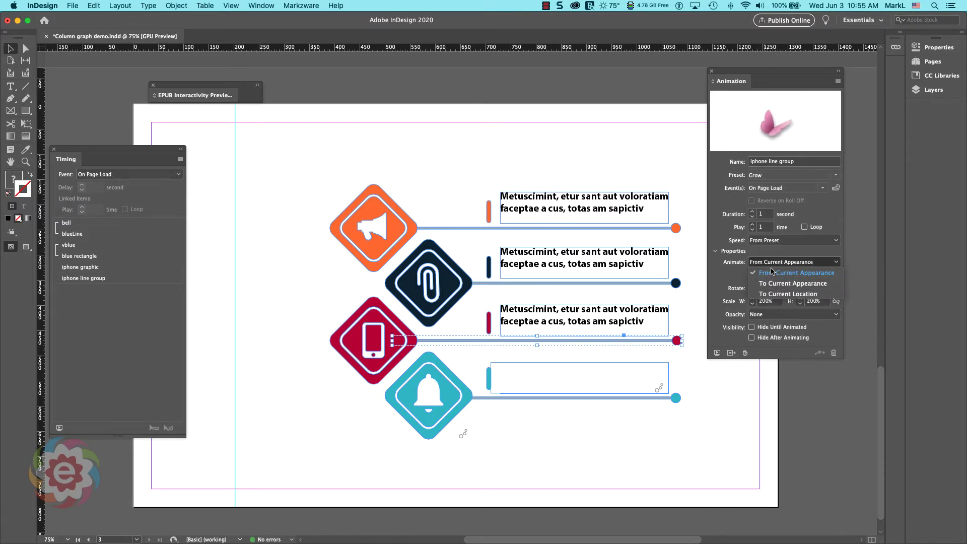
pyautogui.click(791, 283)
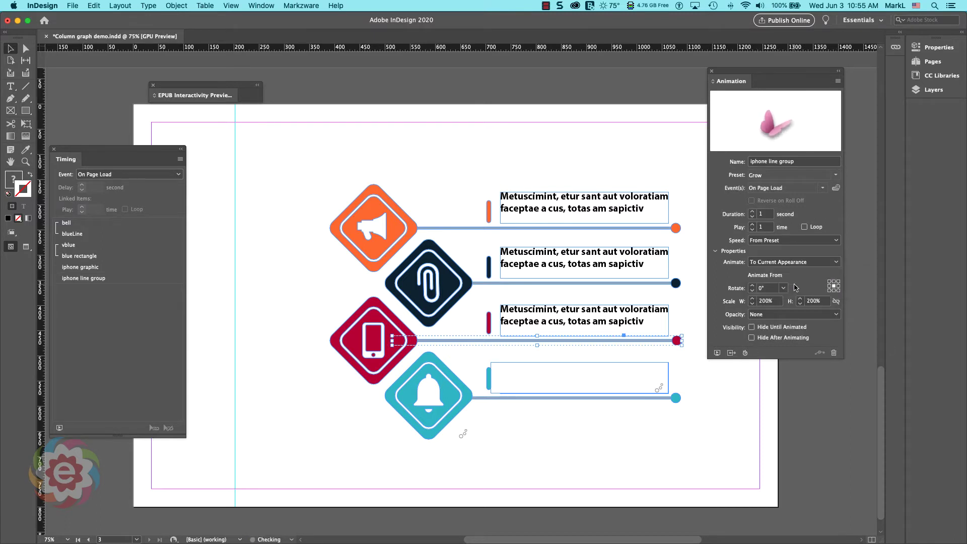
# - Set the iphone line group's starting animation scale to 0% width and 100% height
pyautogui.doubleClick(763, 301)
pyautogui.write('0')
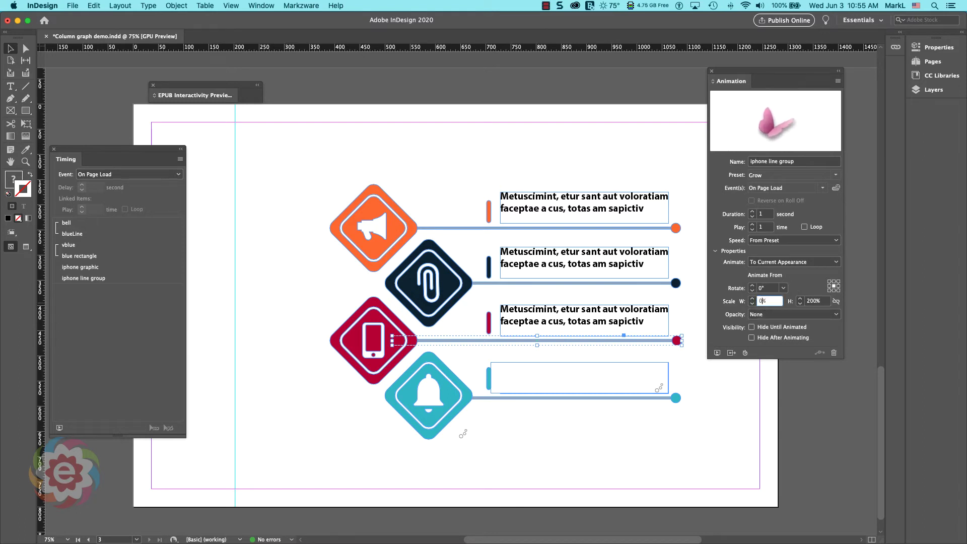
pyautogui.press('Tab')
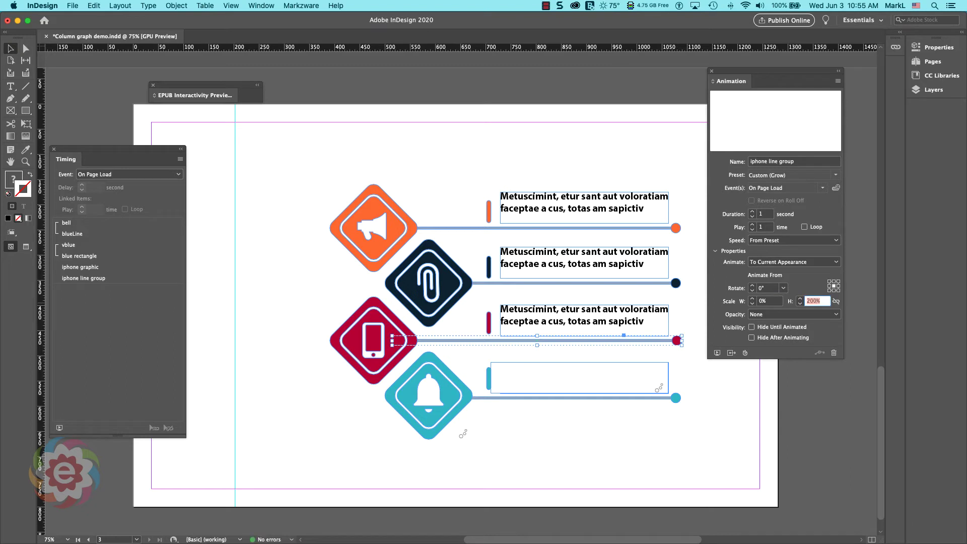
pyautogui.write('100')
pyautogui.press('Tab')
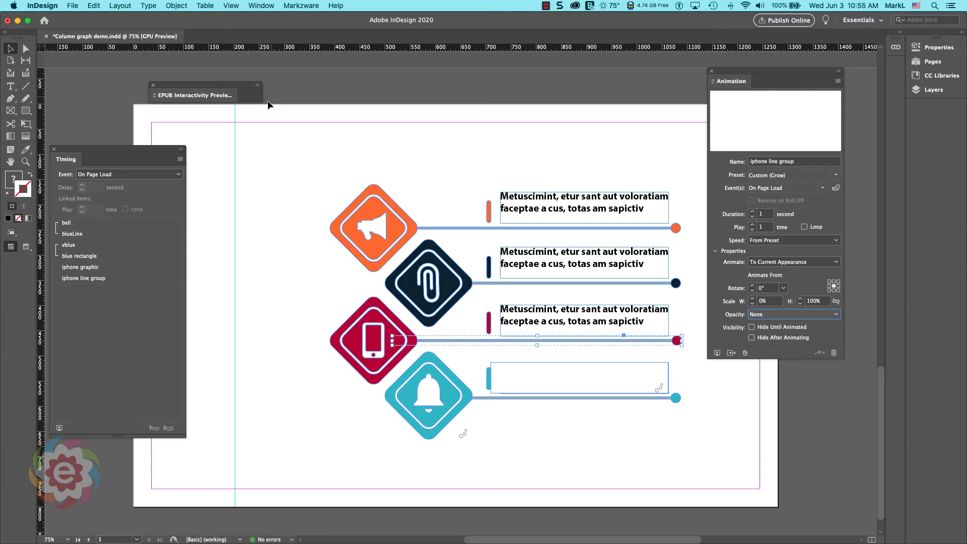
# - Preview the iphone line group's growth in an enlarged EPUB Interactivity Preview and replay the animation
pyautogui.click(716, 352)
pyautogui.doubleClick(226, 95)
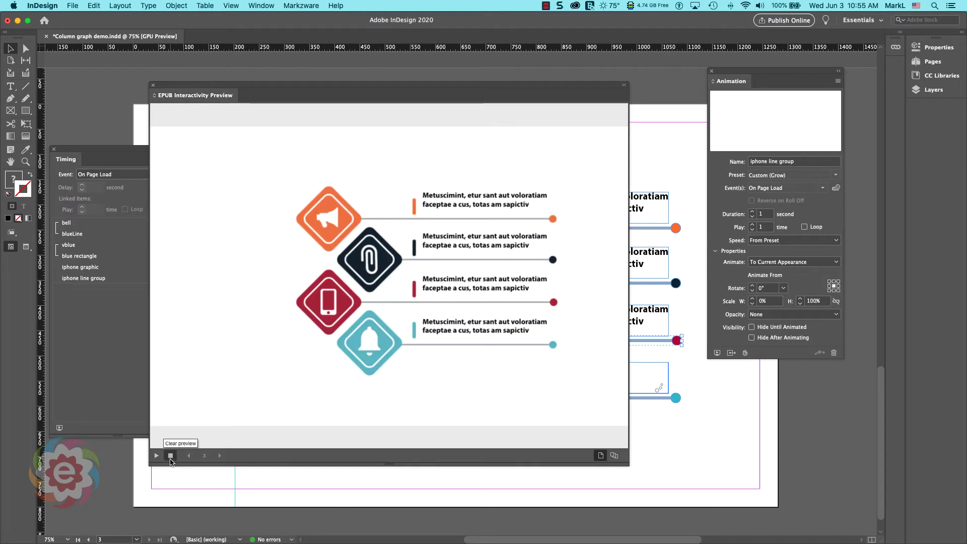
pyautogui.click(171, 457)
pyautogui.click(156, 458)
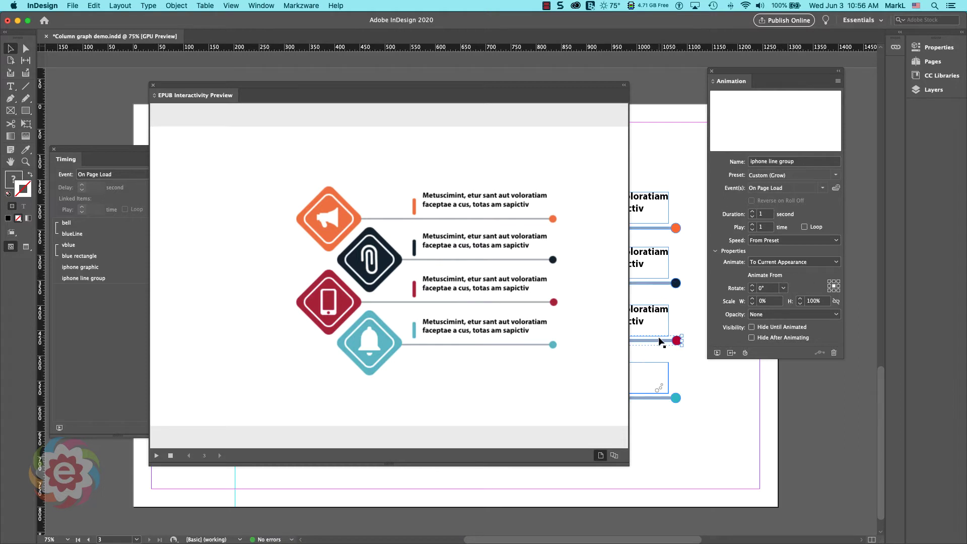
# - Set the iphone line group's animation origin to the right-center point, replay and collapse the preview, and save the document
pyautogui.click(839, 286)
pyautogui.click(158, 456)
pyautogui.doubleClick(185, 95)
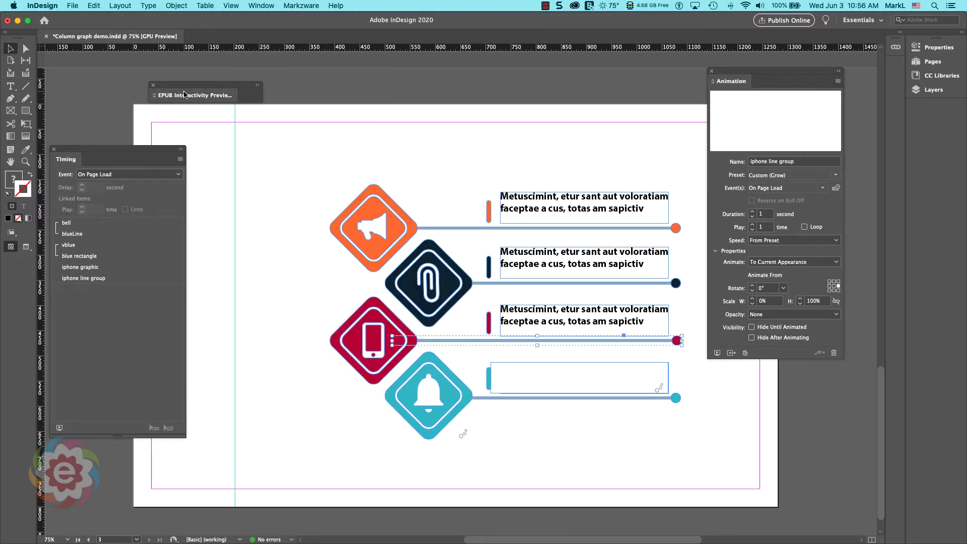
pyautogui.press('super+s')
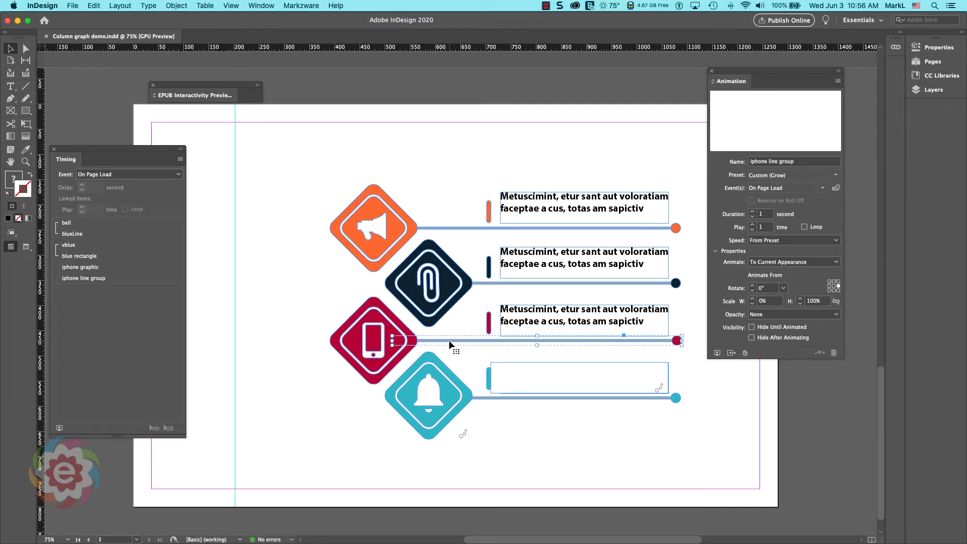
# - Link the iphone graphic and iphone line group animations in the On Page Load timing so they play together
pyautogui.click(91, 272)
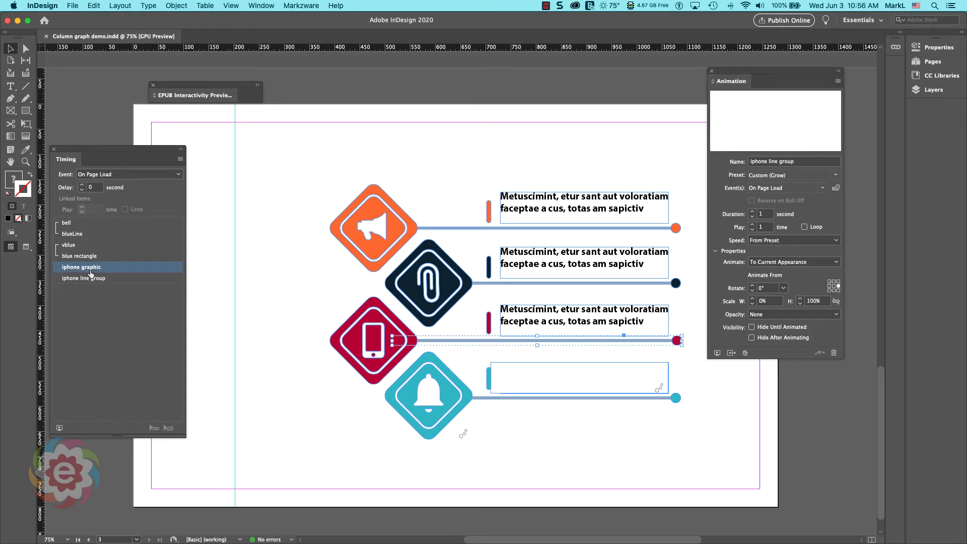
pyautogui.keyDown('shift'); pyautogui.click(89, 279); pyautogui.keyUp('shift')
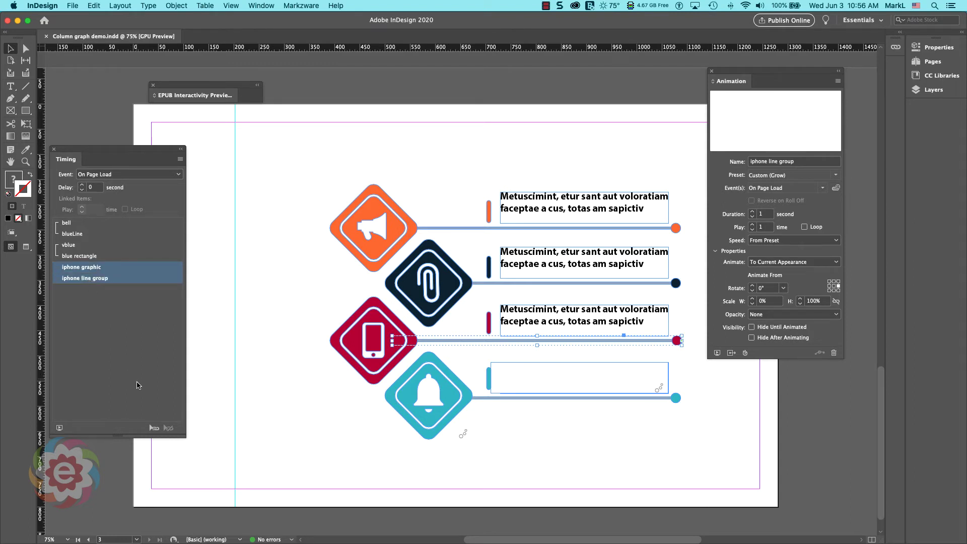
pyautogui.click(155, 428)
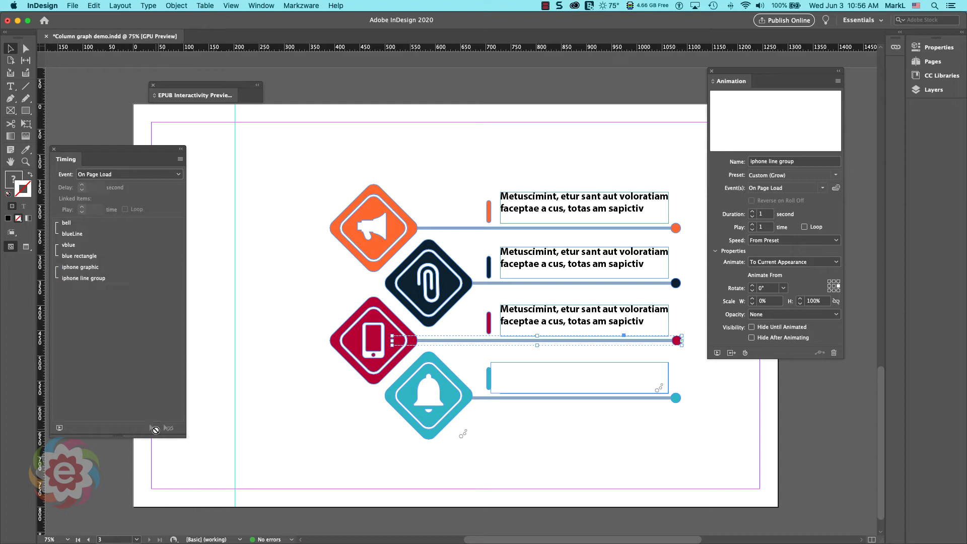
# - Preview and replay the linked iphone animations in an enlarged EPUB Interactivity Preview, collapse it, and save the document
pyautogui.click(60, 428)
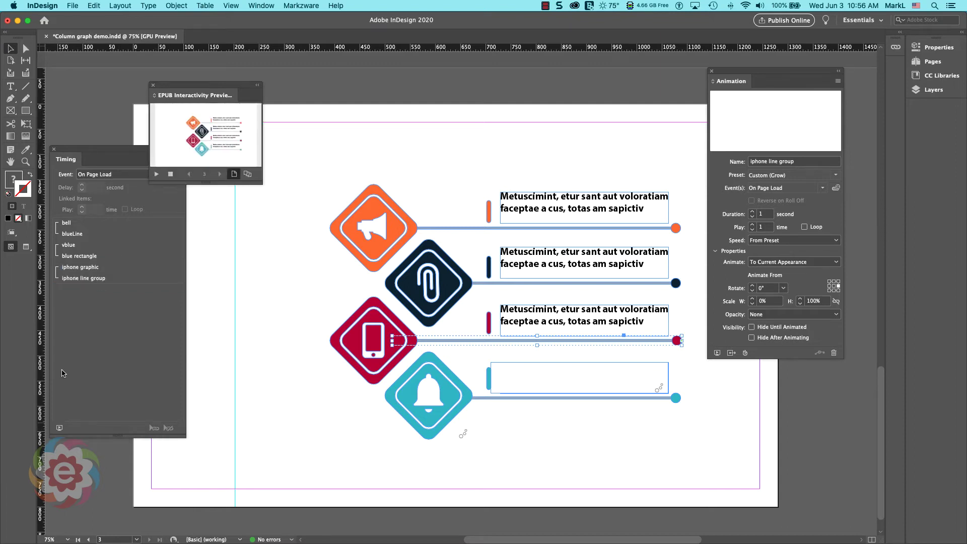
pyautogui.doubleClick(187, 99)
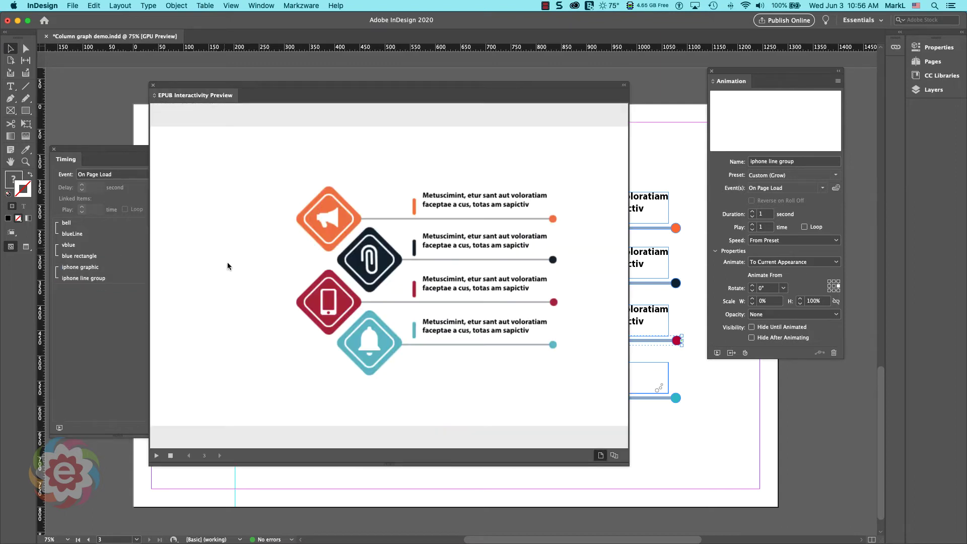
pyautogui.click(170, 455)
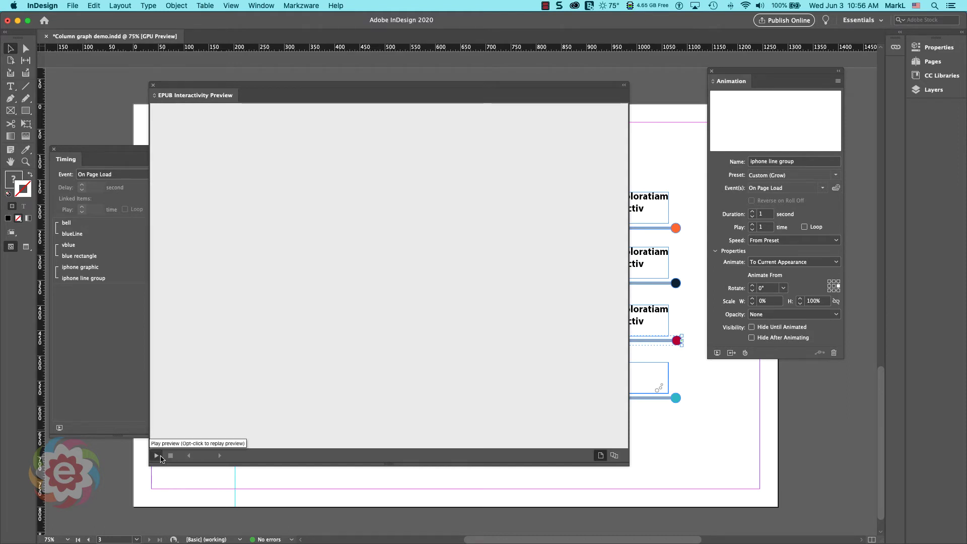
pyautogui.click(156, 455)
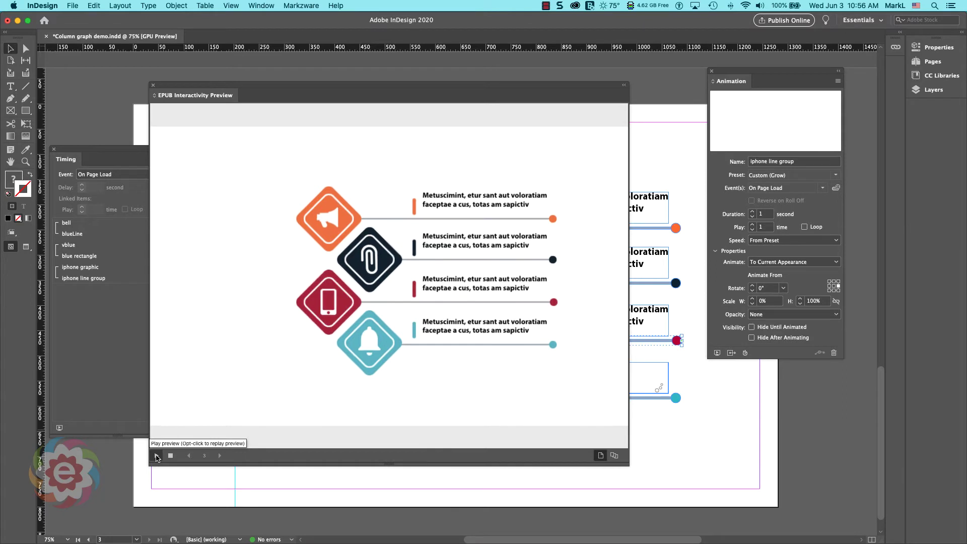
pyautogui.doubleClick(176, 97)
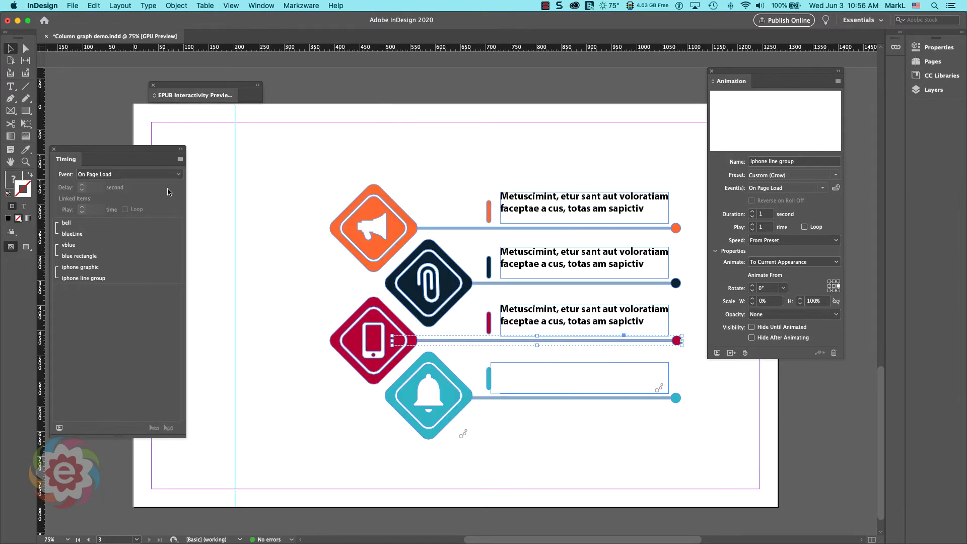
pyautogui.press('super+s')
# - Move the white blue rectangle down off the bell's text block, and undo the move
pyautogui.click(508, 459)
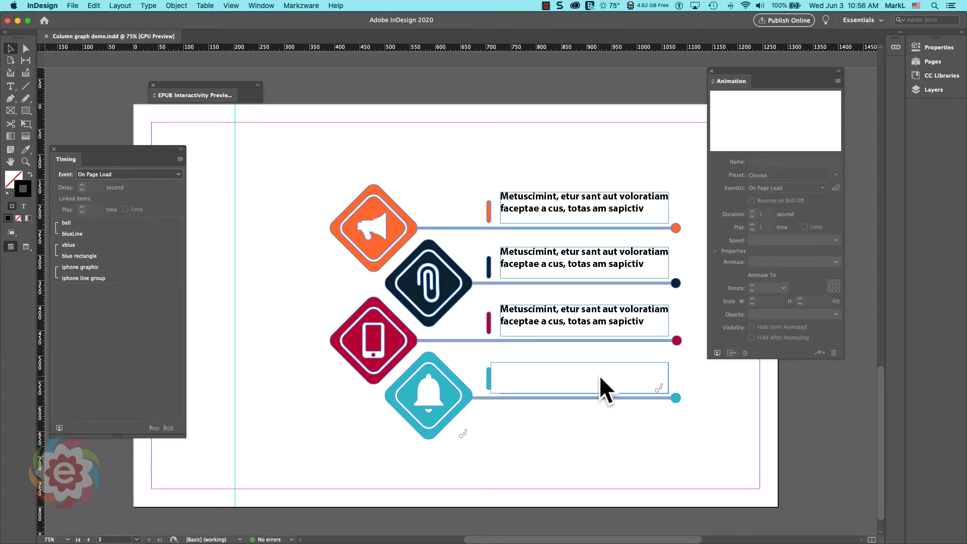
pyautogui.moveTo(599, 375); pyautogui.dragTo(597, 418)
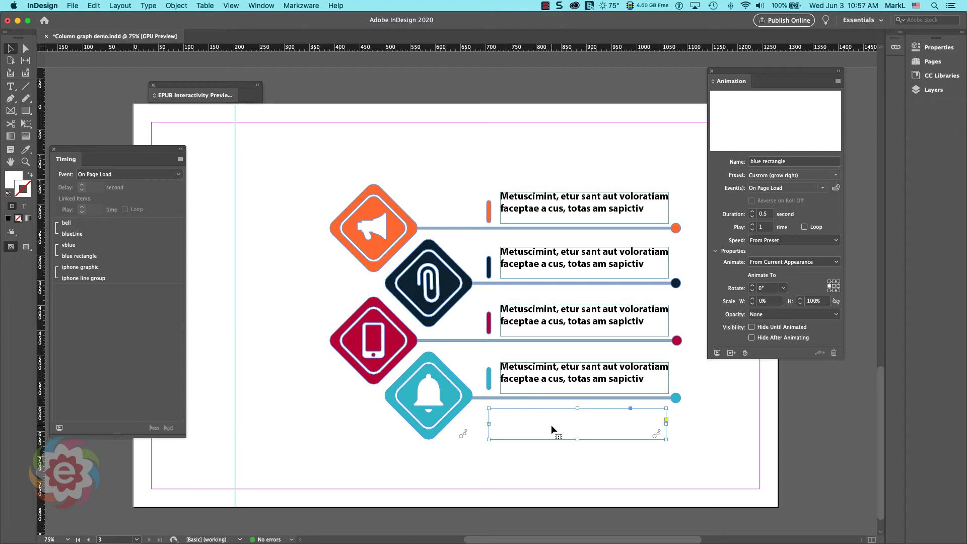
pyautogui.press('super+z')
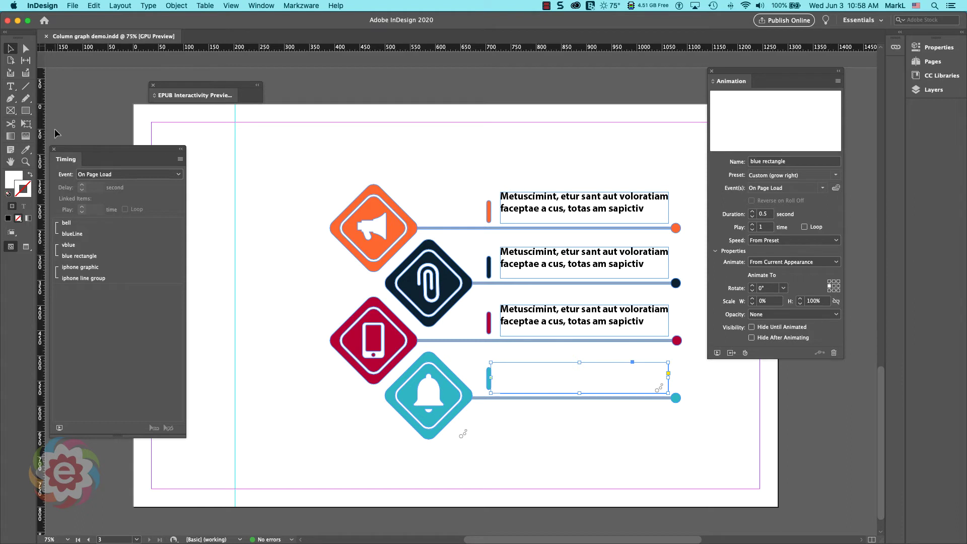
# - Draw a rectangle about 333.5 px wide and 62 px high over the iphone row's text, and dismiss the cleanup notification
pyautogui.click(26, 110)
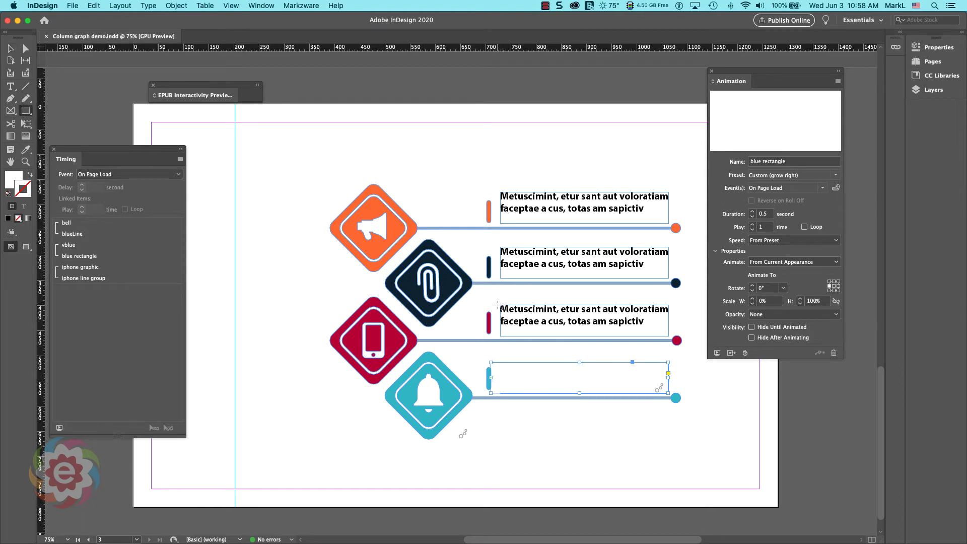
pyautogui.moveTo(500, 305); pyautogui.dragTo(668, 336)
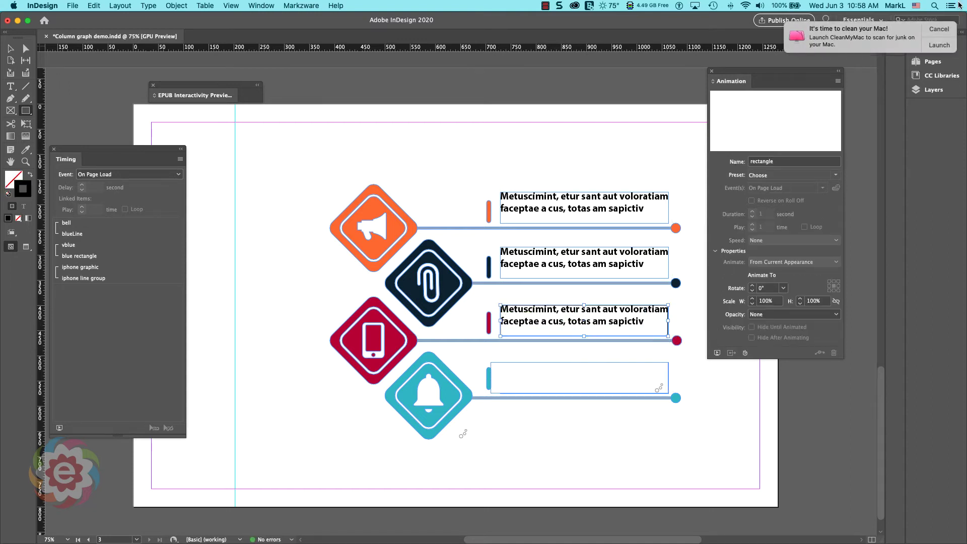
pyautogui.click(932, 31)
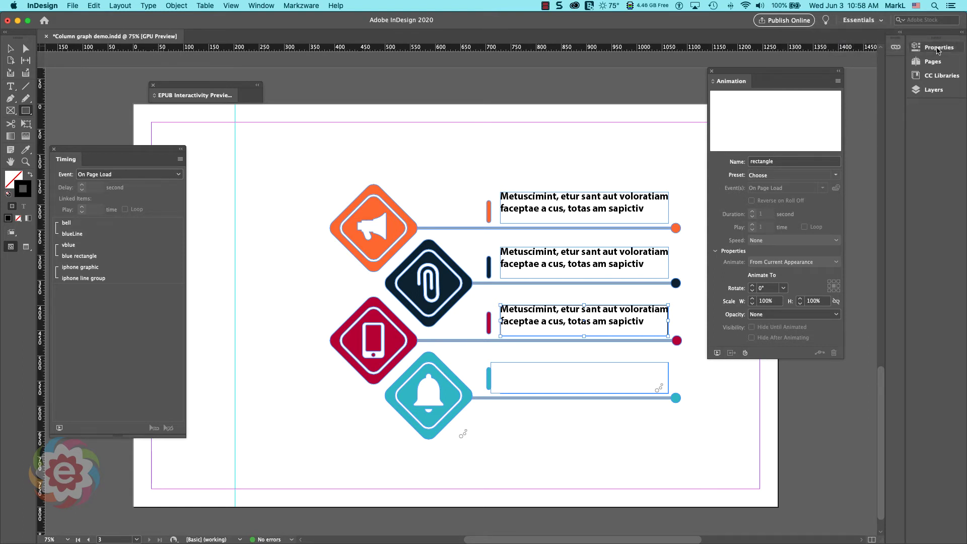
# - Fill the new rectangle over the iphone row's text with Paper and set its stroke weight to 0 pt
pyautogui.click(937, 49)
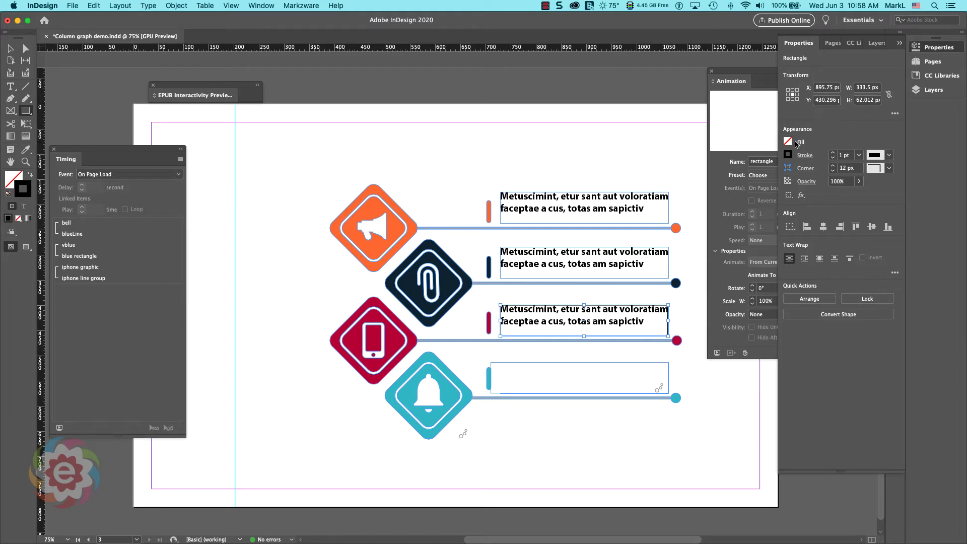
pyautogui.click(790, 143)
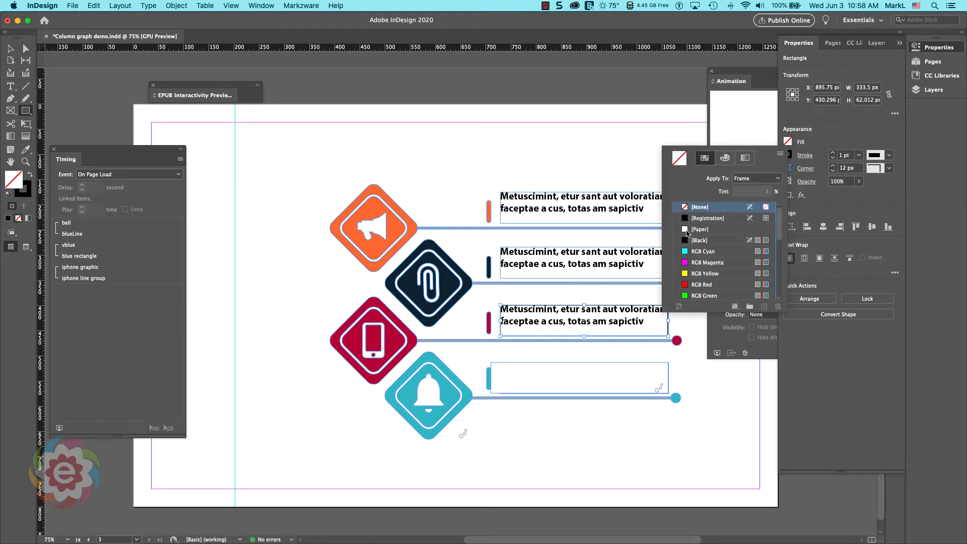
pyautogui.click(687, 230)
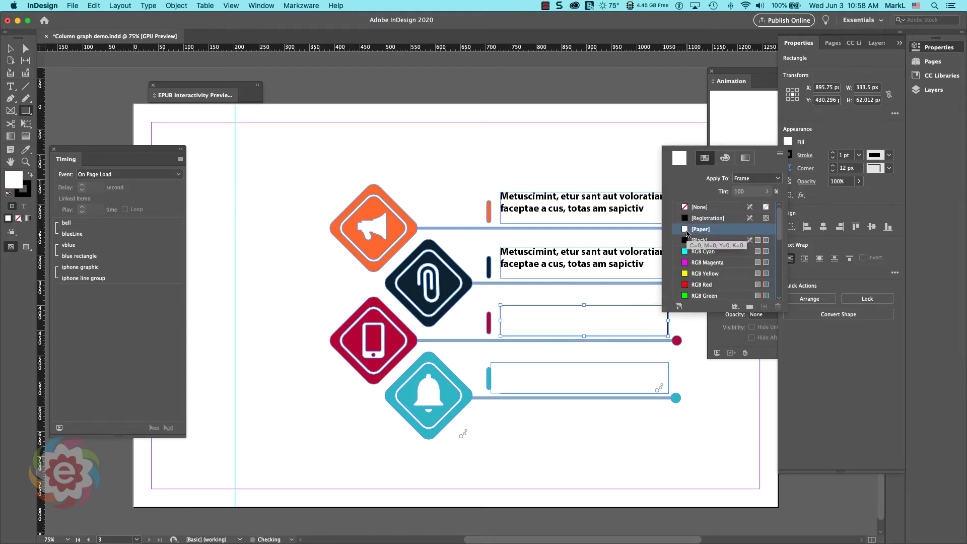
pyautogui.click(805, 156)
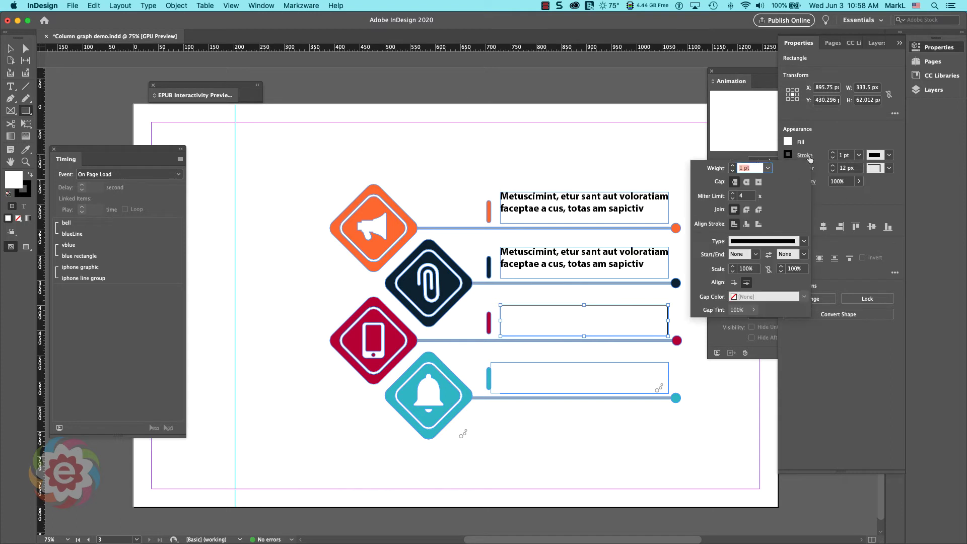
pyautogui.click(767, 168)
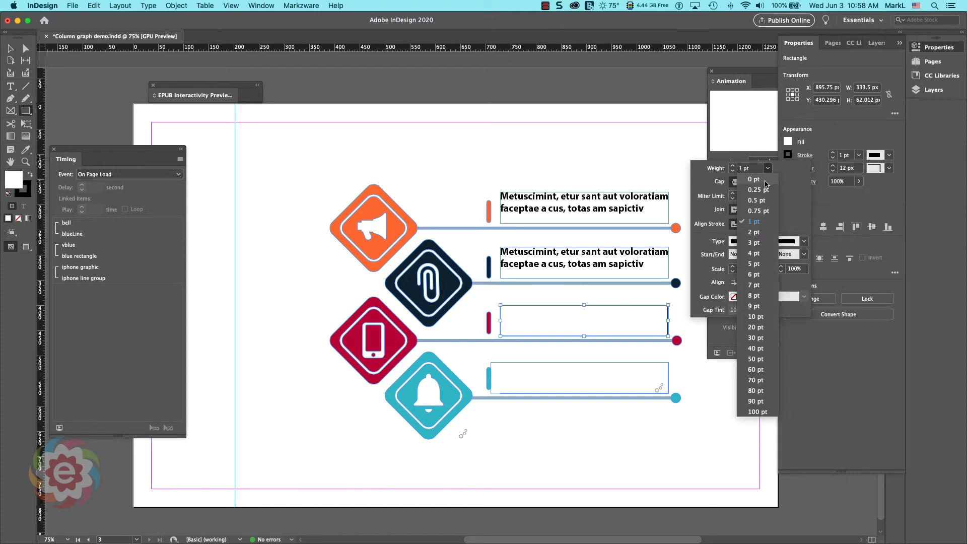
pyautogui.click(766, 184)
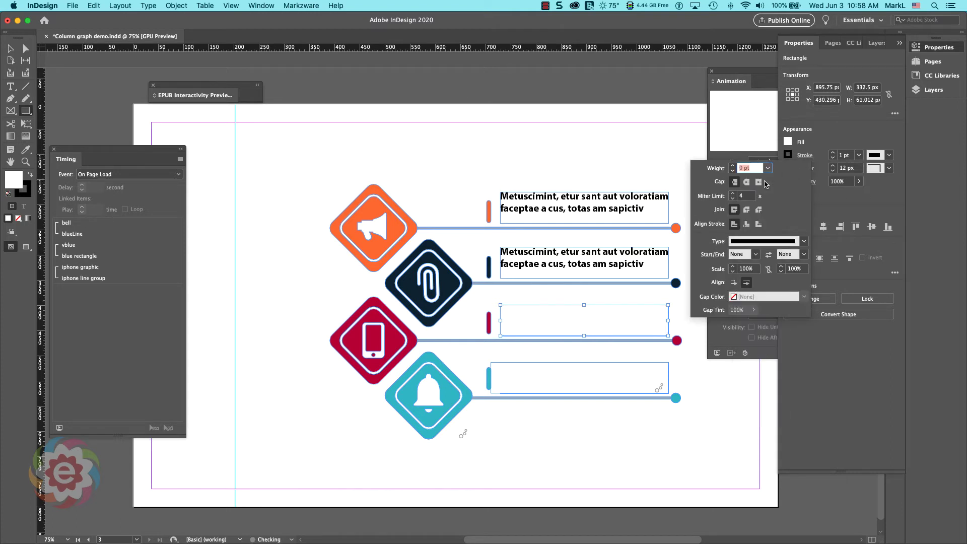
pyautogui.click(940, 47)
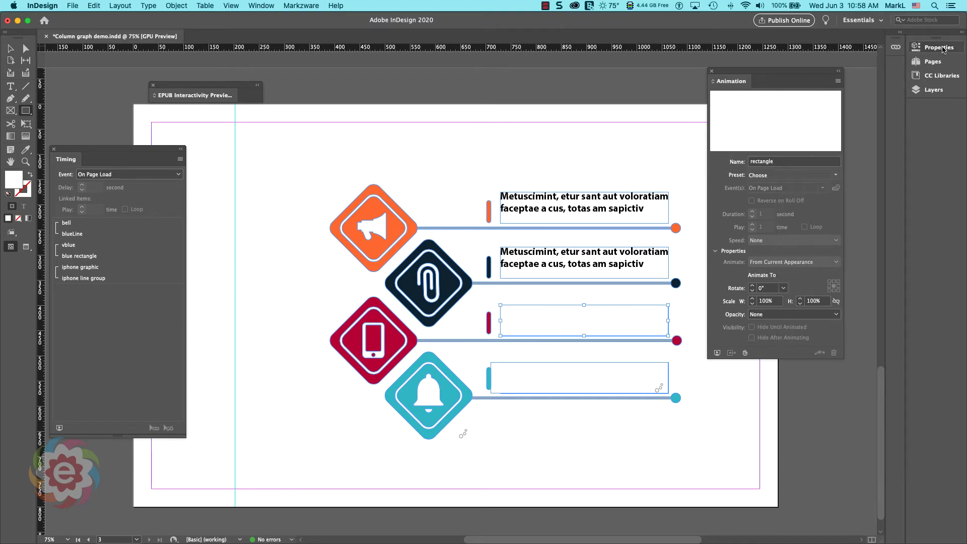
# - Name the new white rectangle "iphone rectangle" and apply the Grow animation preset to it
pyautogui.doubleClick(789, 162)
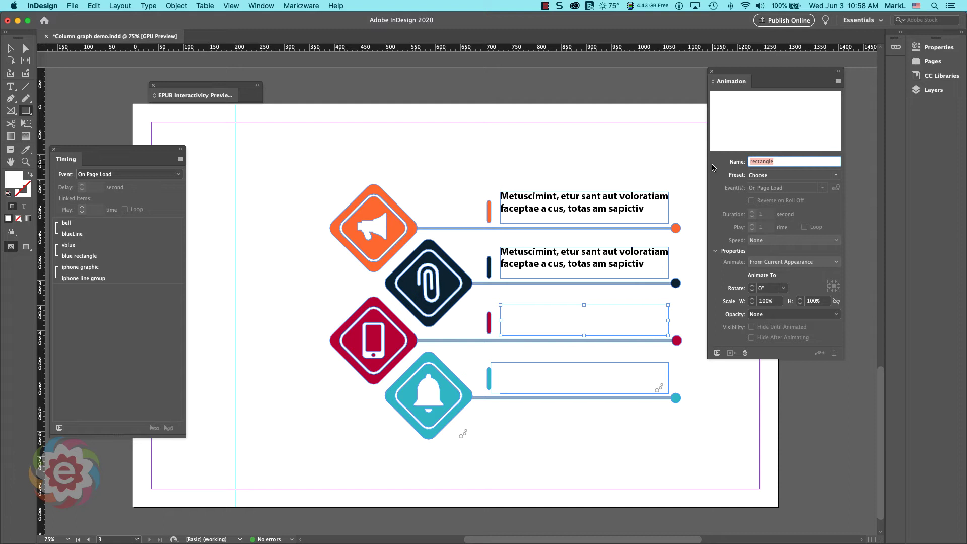
pyautogui.write('iphone')
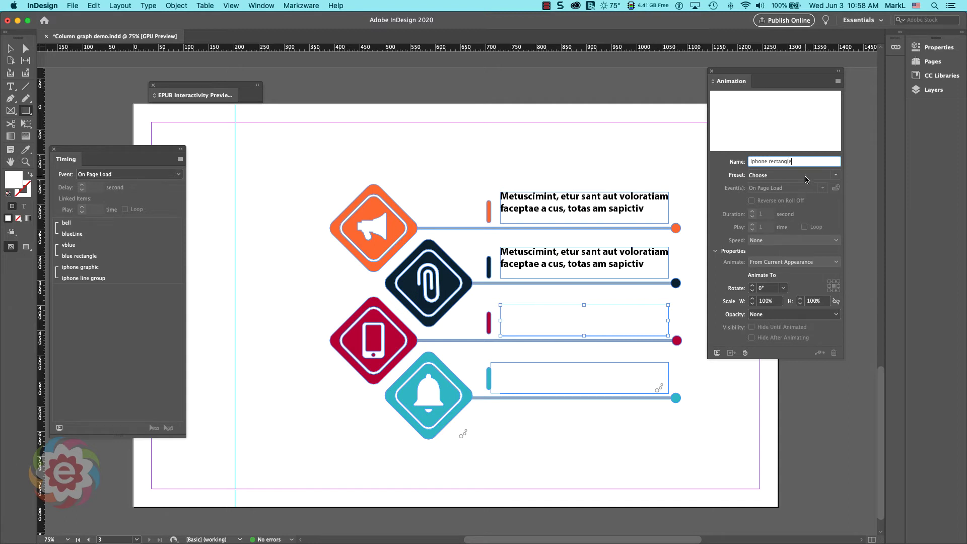
pyautogui.click(835, 175)
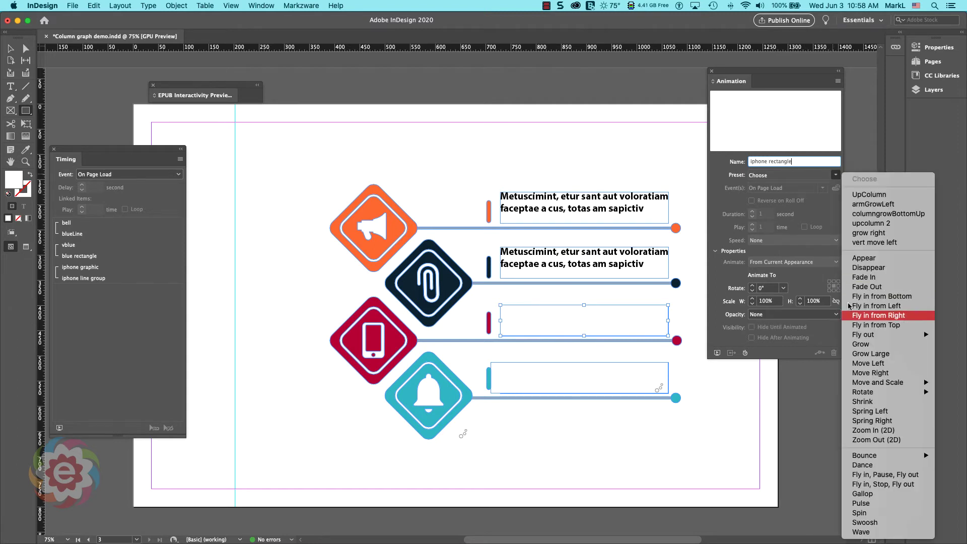
pyautogui.click(860, 344)
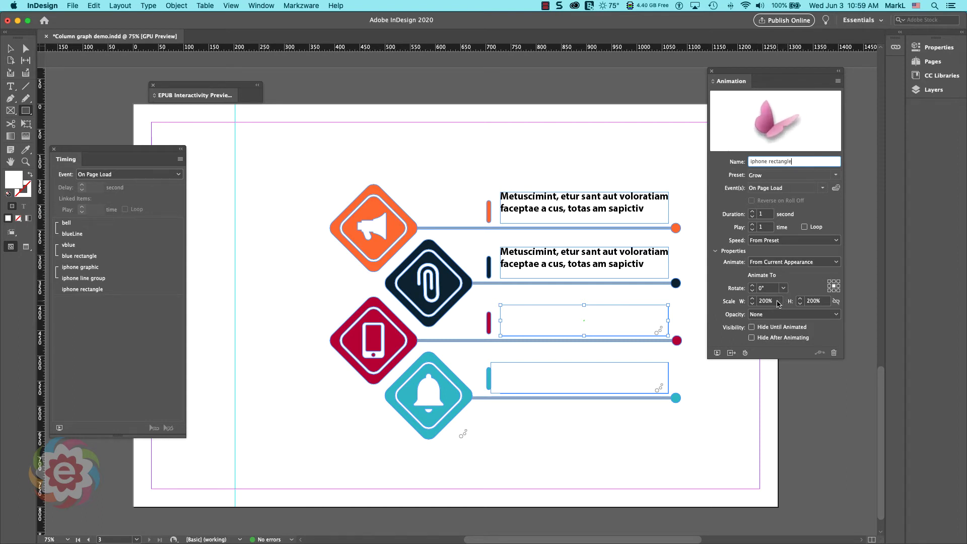
# - Set the iphone rectangle's animation scale to 0% width and 100% height, with the origin at its left-middle point
pyautogui.click(778, 302)
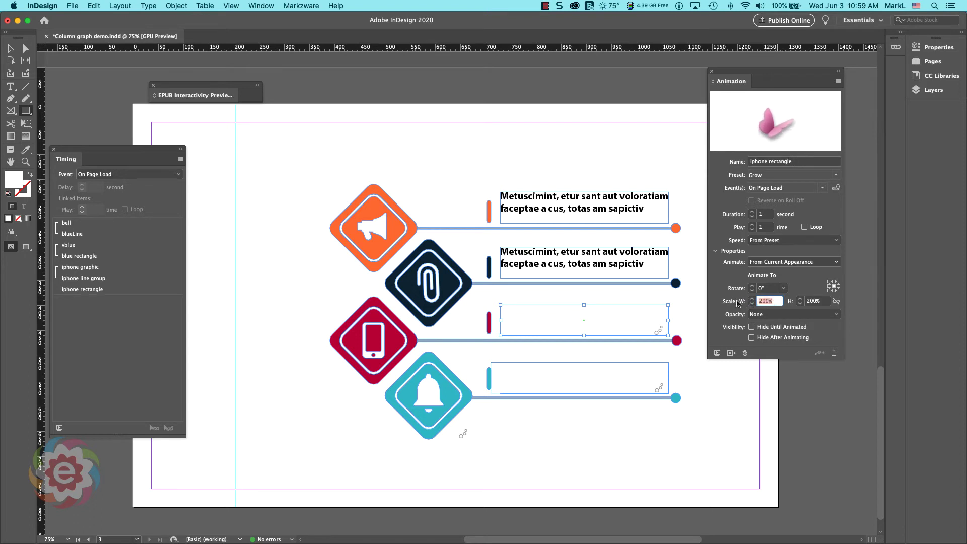
pyautogui.write('0')
pyautogui.click(824, 303)
pyautogui.write('1')
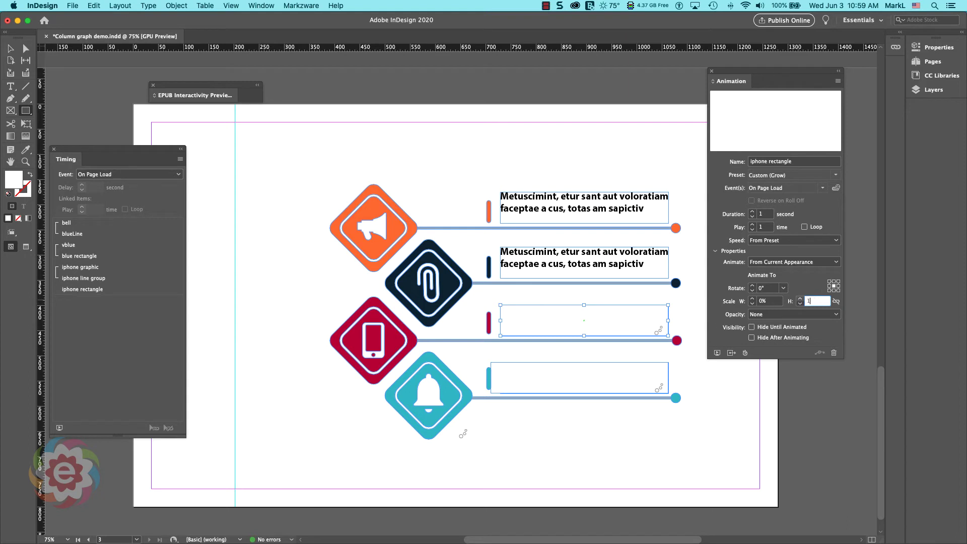
pyautogui.write('00')
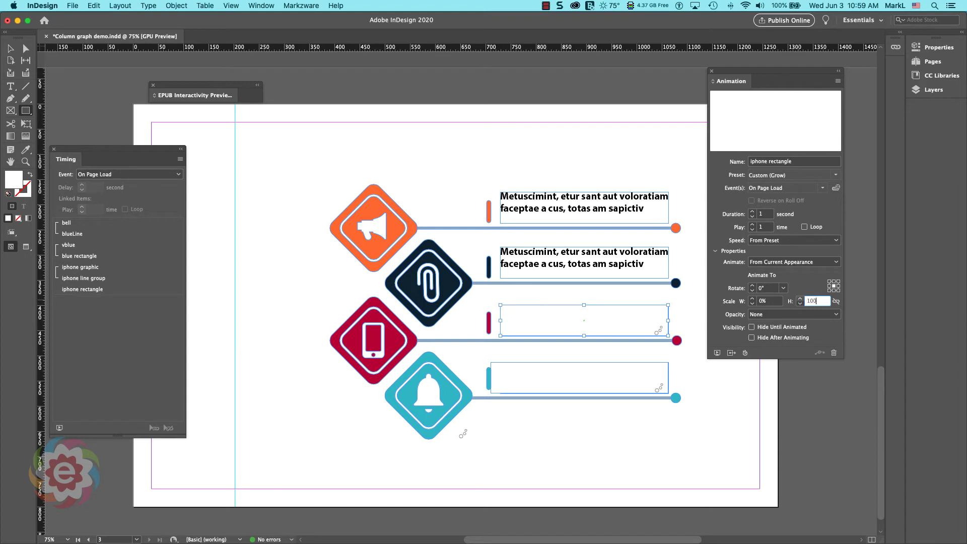
pyautogui.click(829, 285)
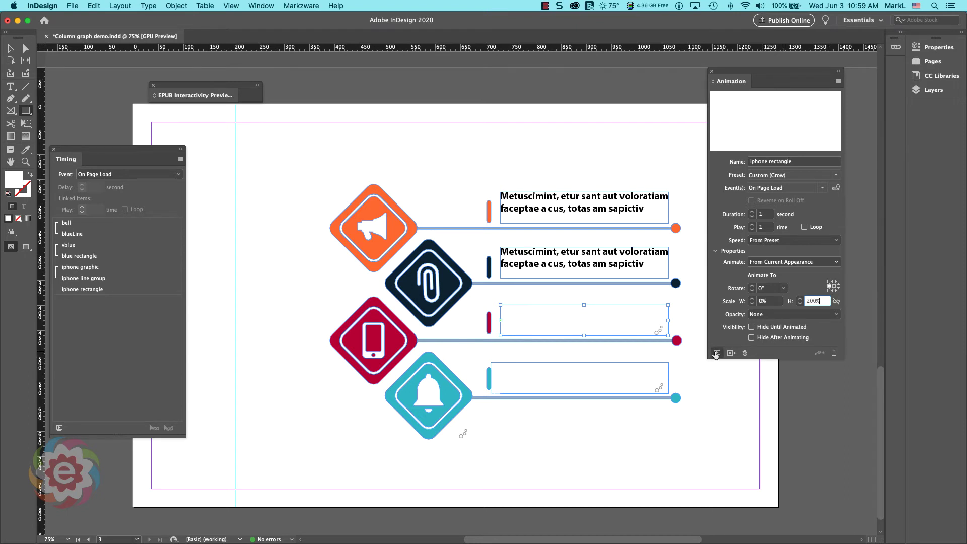
# - Preview and replay the iphone rectangle's reveal in an enlarged EPUB Interactivity Preview, and collapse the preview
pyautogui.click(716, 352)
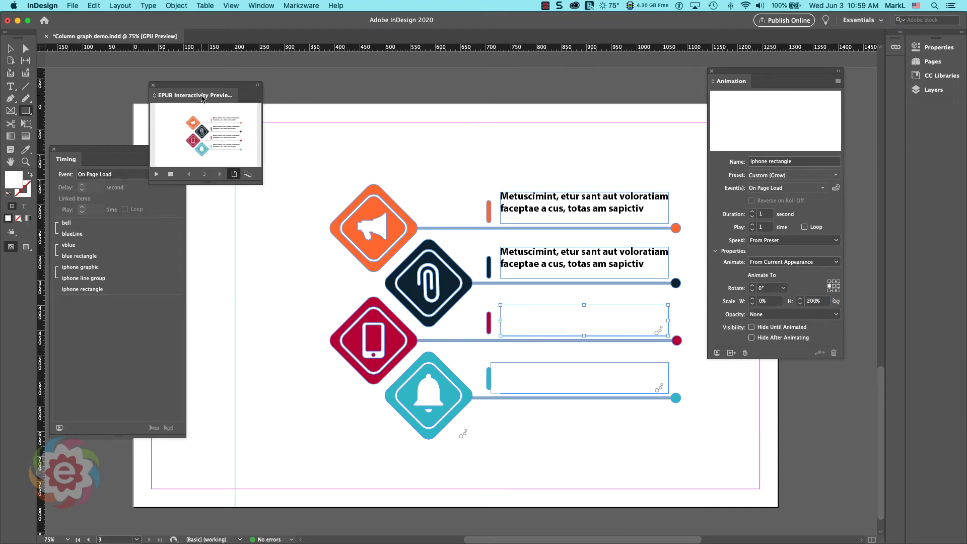
pyautogui.doubleClick(202, 96)
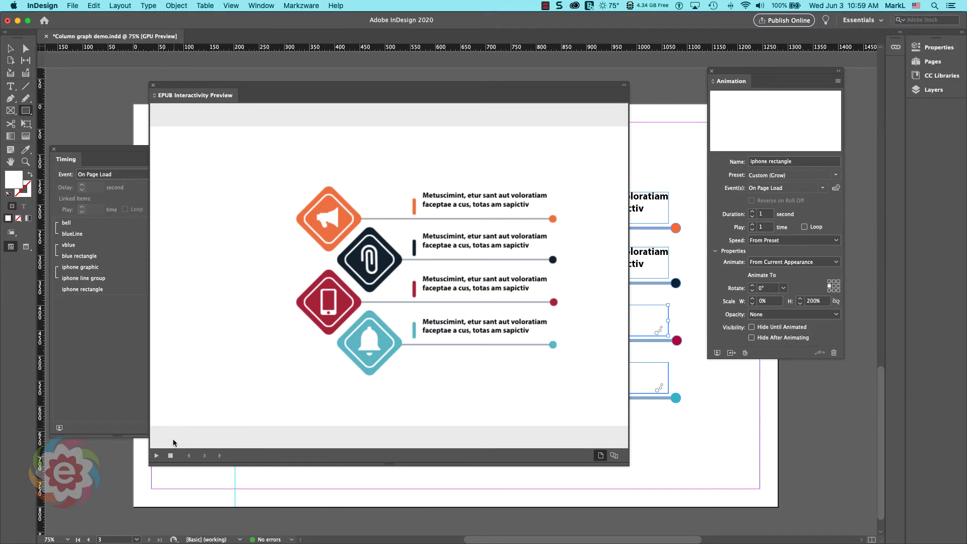
pyautogui.click(156, 456)
pyautogui.click(156, 455)
pyautogui.doubleClick(194, 96)
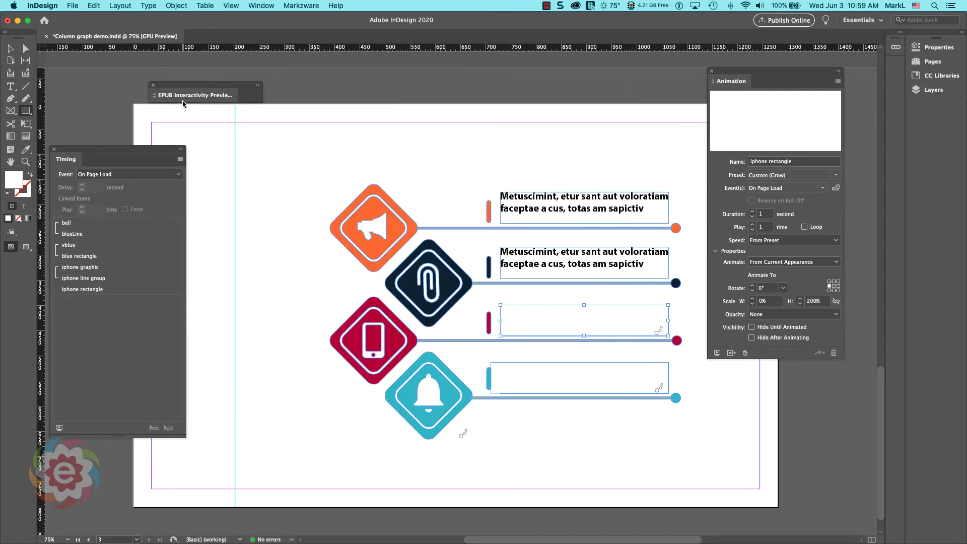
# - Extend the iphone rectangle's left edge slightly toward the red vertical bar and set its animation height scale to 100%
pyautogui.click(11, 49)
pyautogui.moveTo(500, 306); pyautogui.dragTo(494, 306)
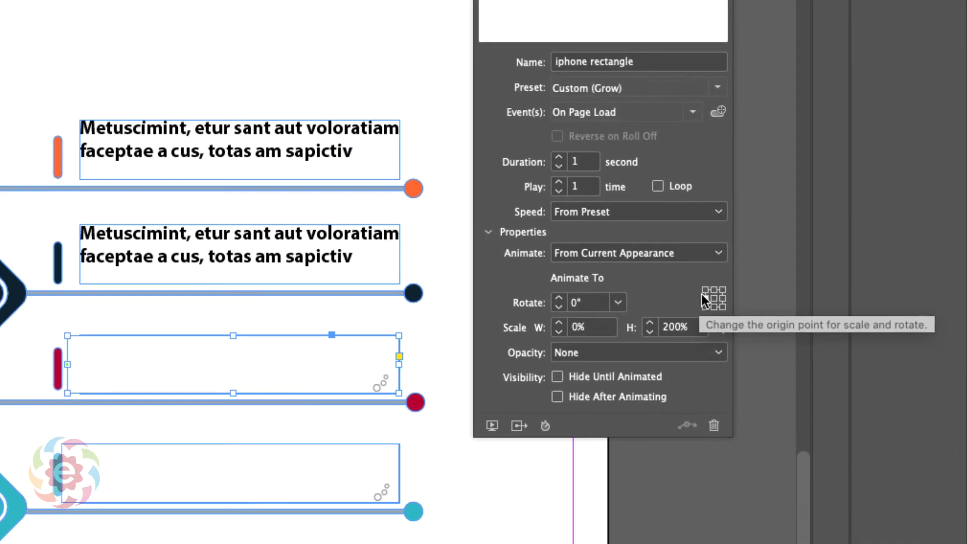
pyautogui.click(665, 328)
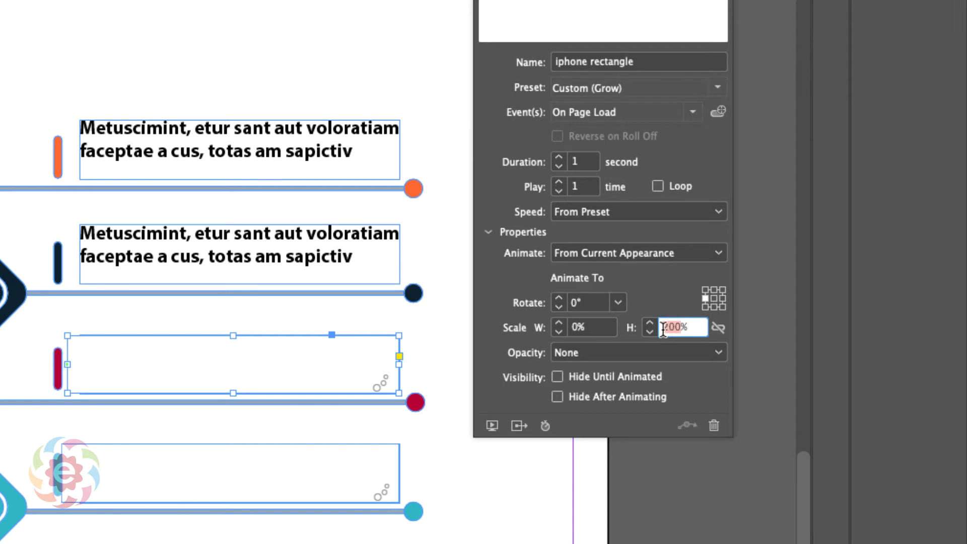
pyautogui.write('1')
pyautogui.write('00')
pyautogui.press('Tab')
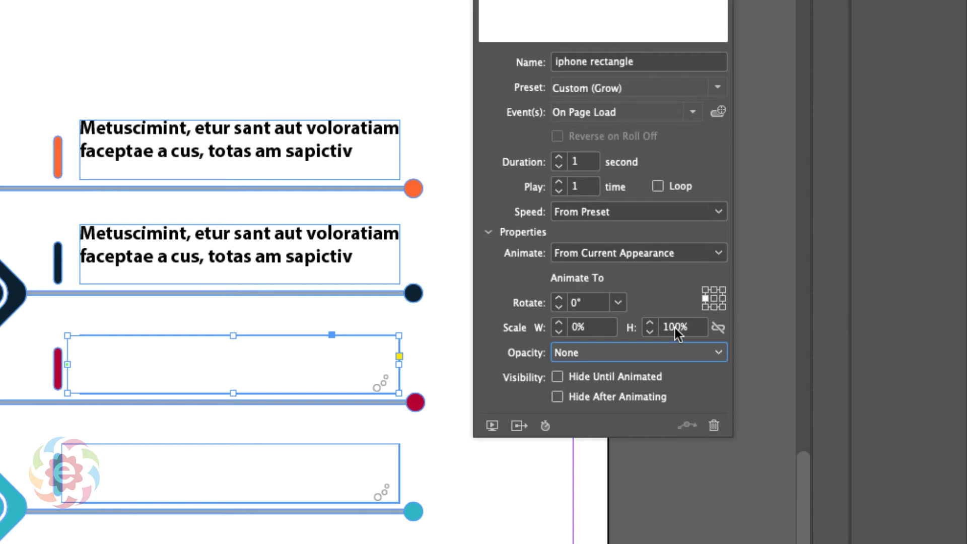
# - Preview and replay the adjusted iphone rectangle animation in the enlarged preview, collapse it, and save the document
pyautogui.click(492, 426)
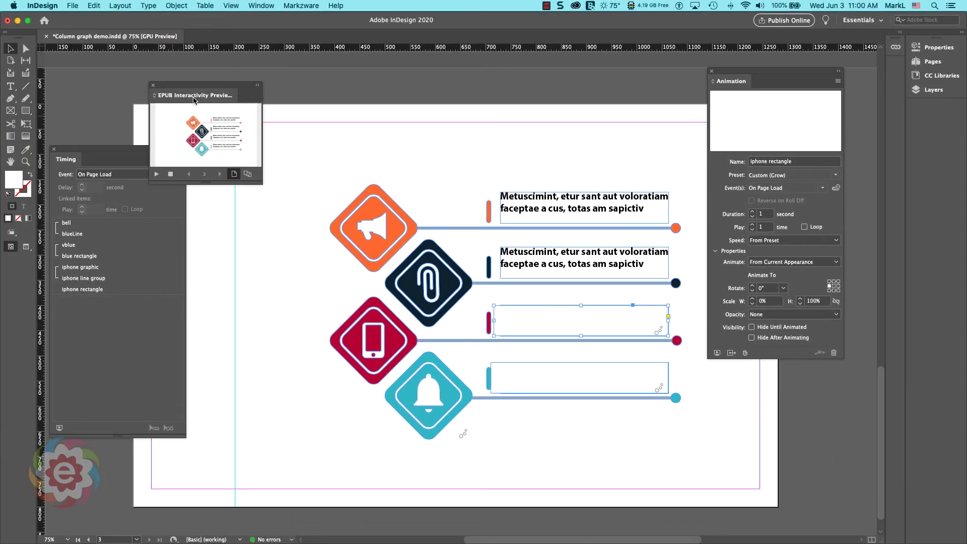
pyautogui.doubleClick(171, 90)
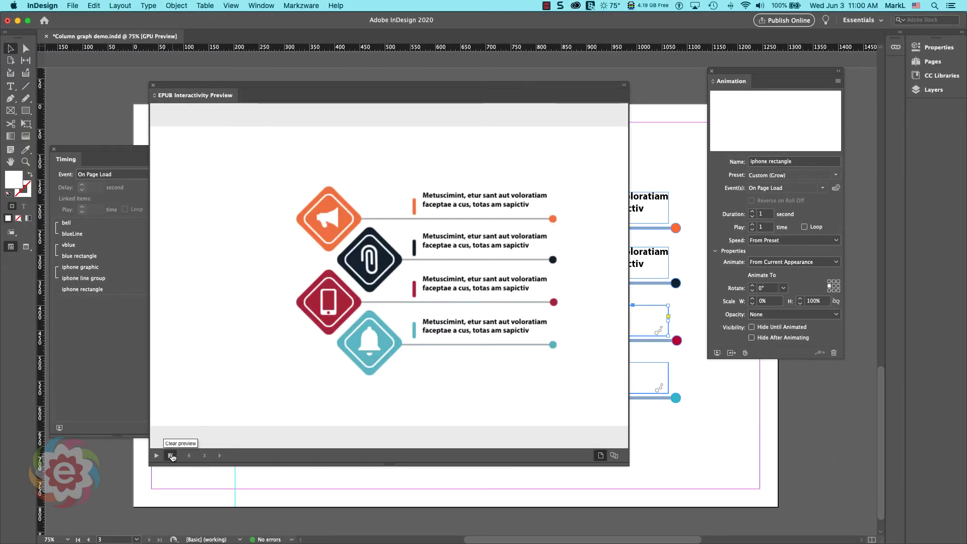
pyautogui.click(156, 456)
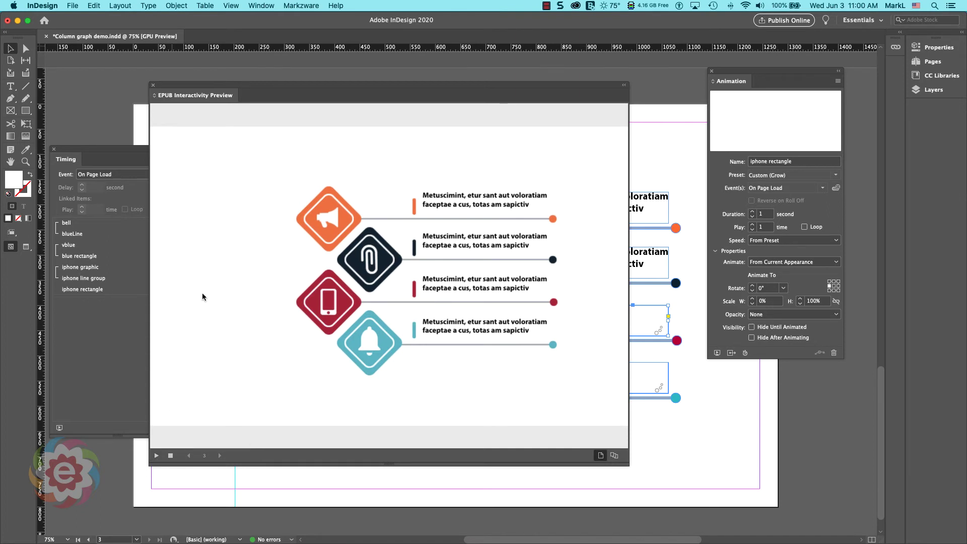
pyautogui.click(204, 97)
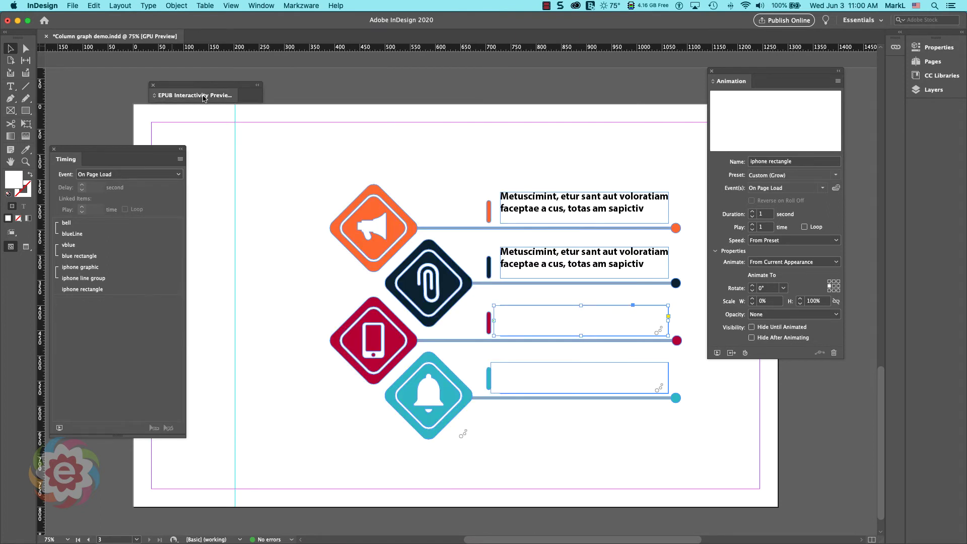
pyautogui.press('super+s')
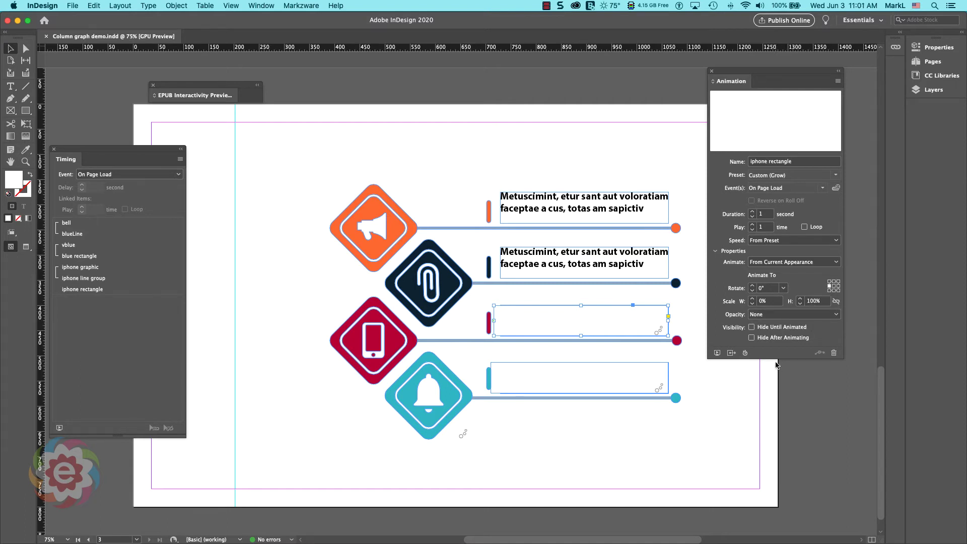
# - Set the iphone rectangle to hide after animating, and select the bell row's blue vertical bar to check its animation settings
pyautogui.click(751, 338)
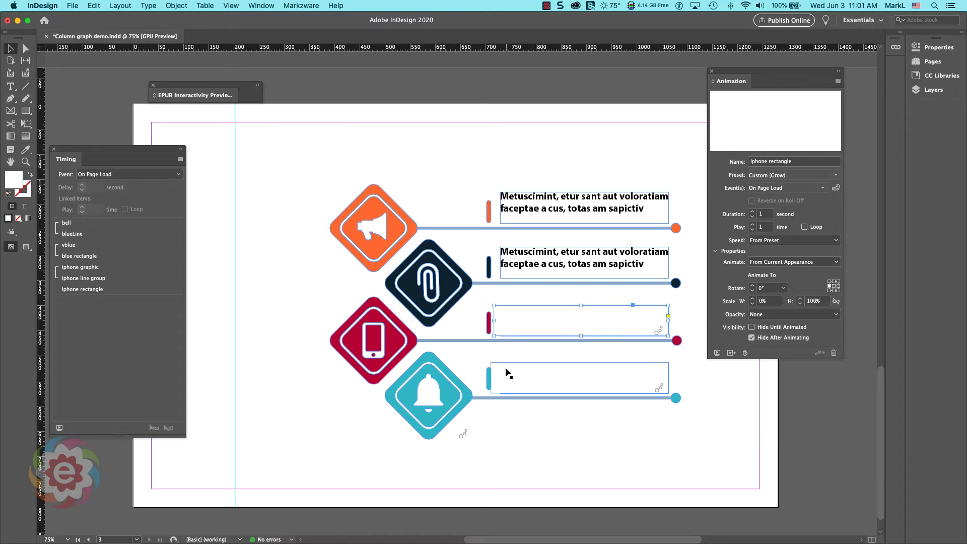
pyautogui.click(489, 382)
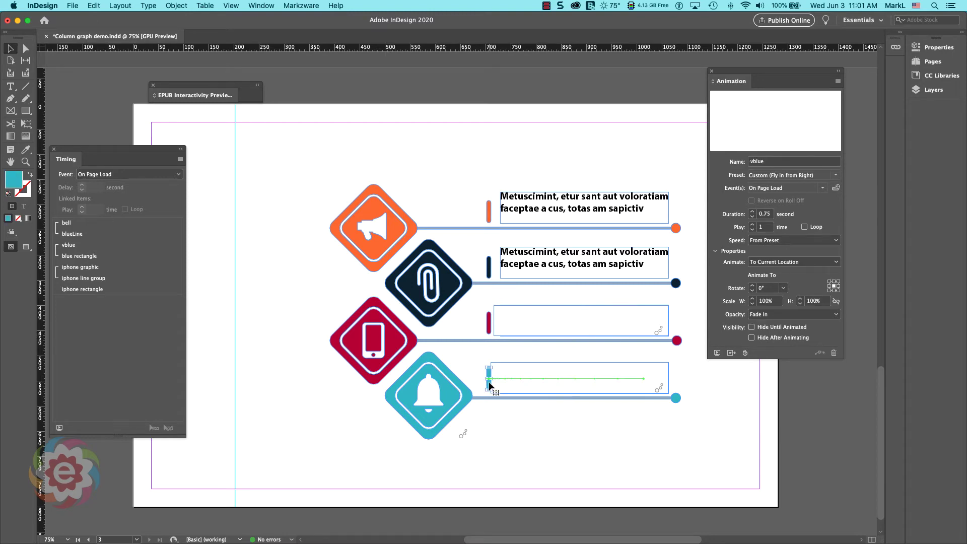
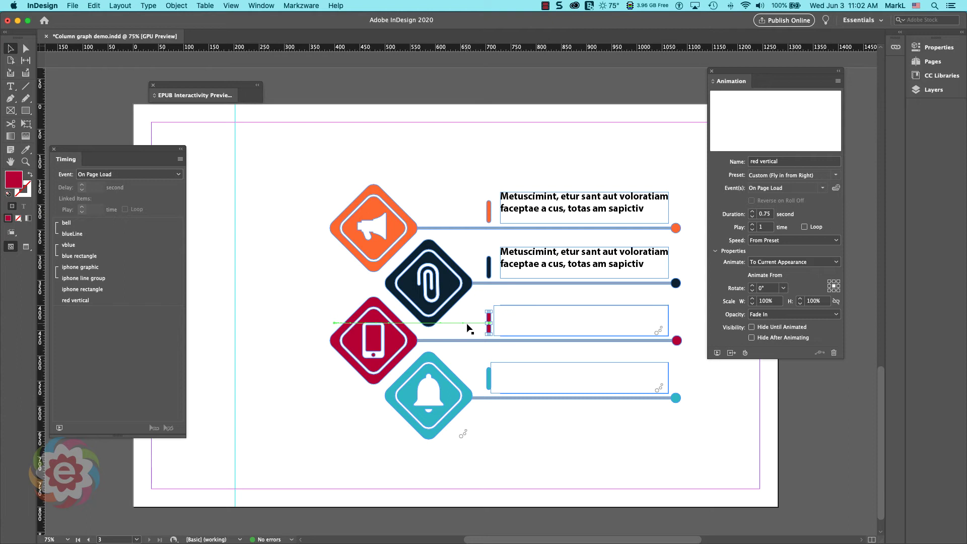
# - Set the red vertical bar's Fly in from Right animation to animate To Current Location
pyautogui.click(838, 288)
pyautogui.click(833, 288)
pyautogui.click(830, 280)
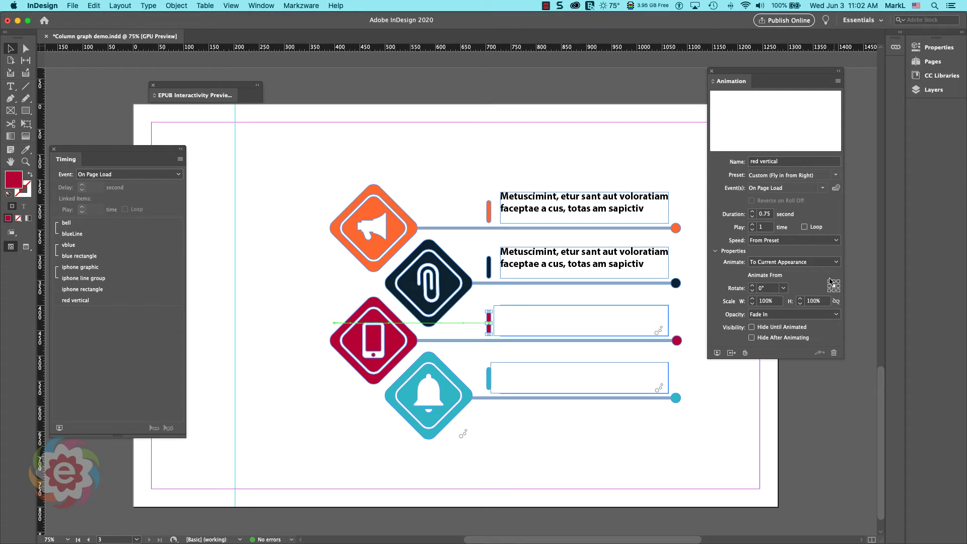
pyautogui.click(794, 263)
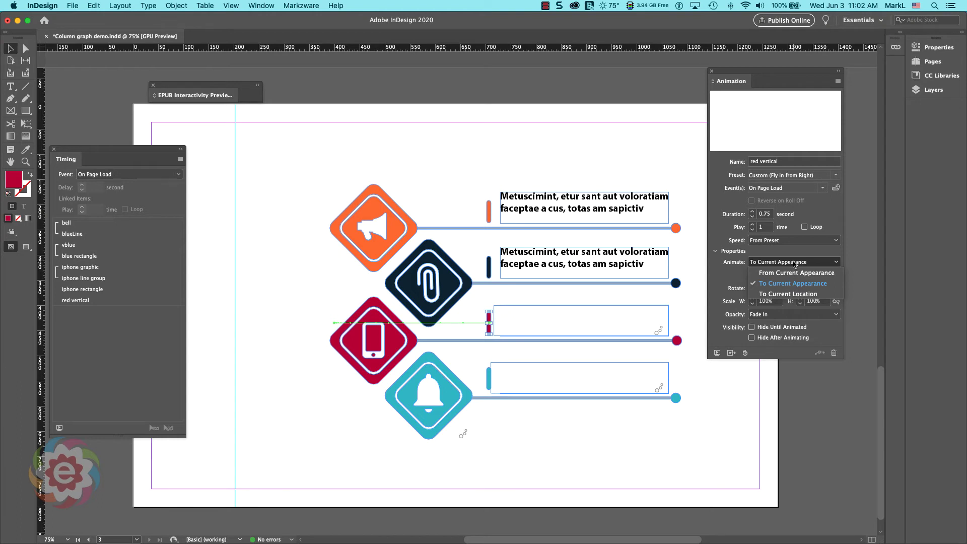
pyautogui.click(789, 294)
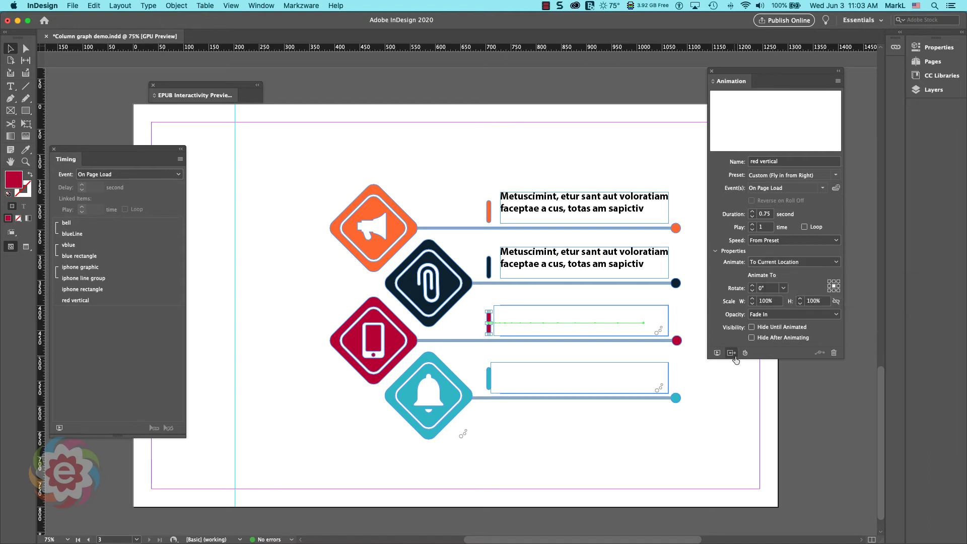
# - Preview and replay the red vertical bar's animation in the enlarged EPUB Interactivity Preview, and collapse the preview
pyautogui.click(716, 353)
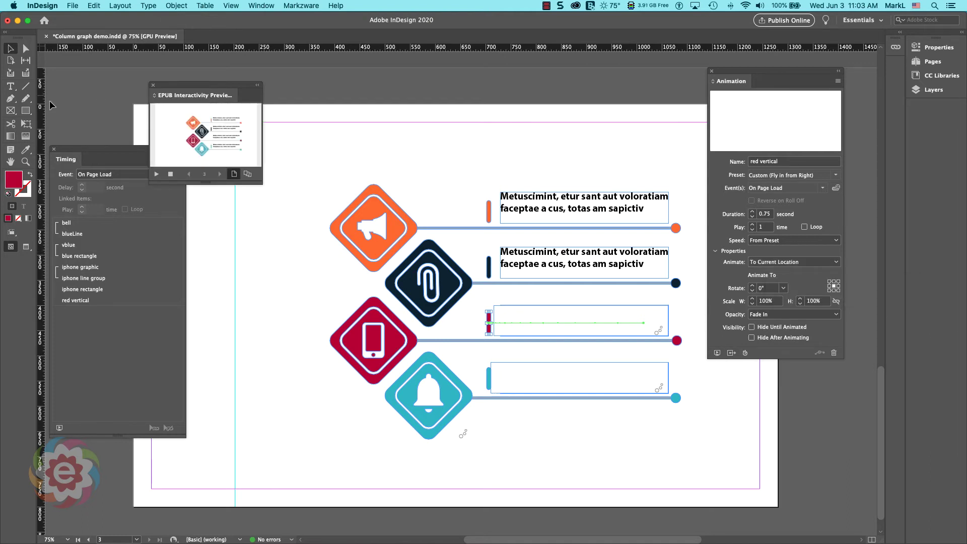
pyautogui.doubleClick(191, 94)
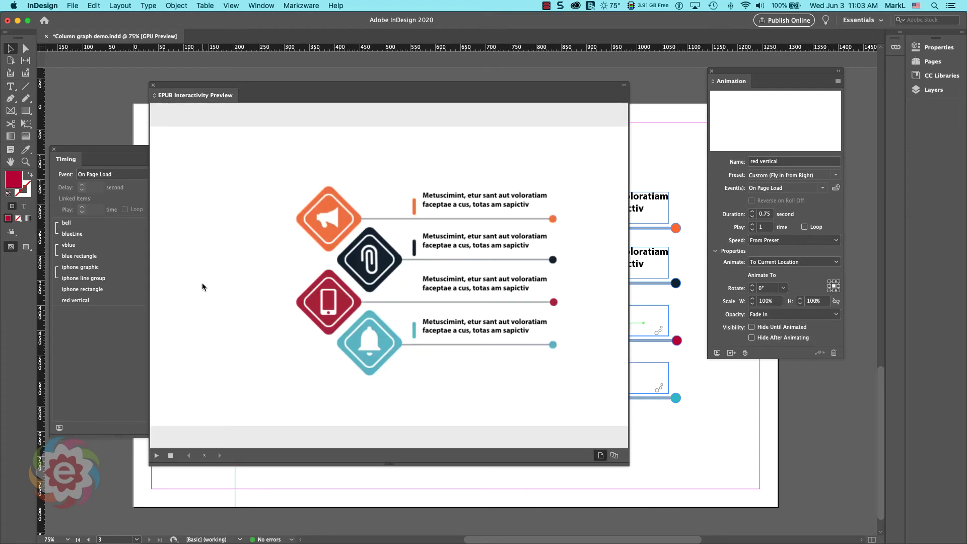
pyautogui.click(156, 456)
pyautogui.doubleClick(194, 96)
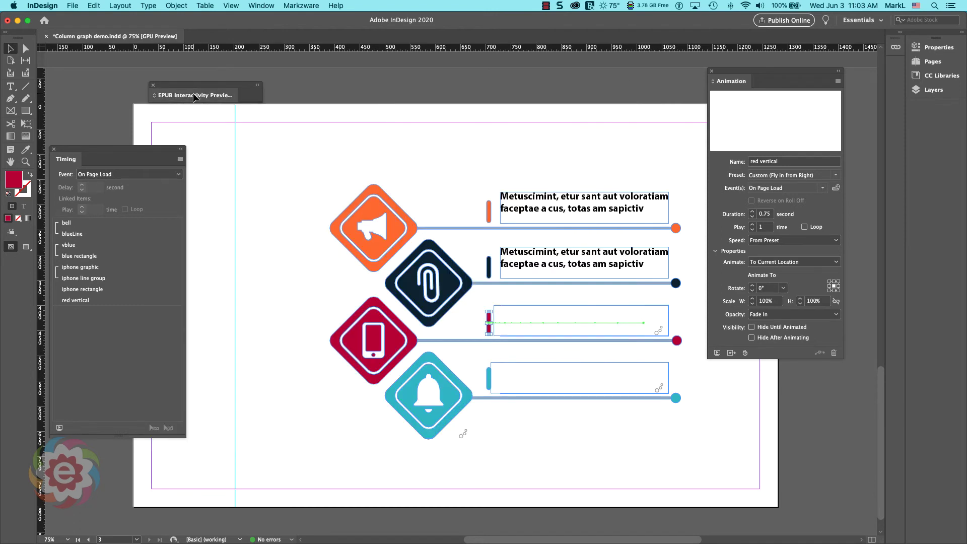
# - Save the document and link the iphone rectangle and red vertical animations so they play together
pyautogui.press('super+s')
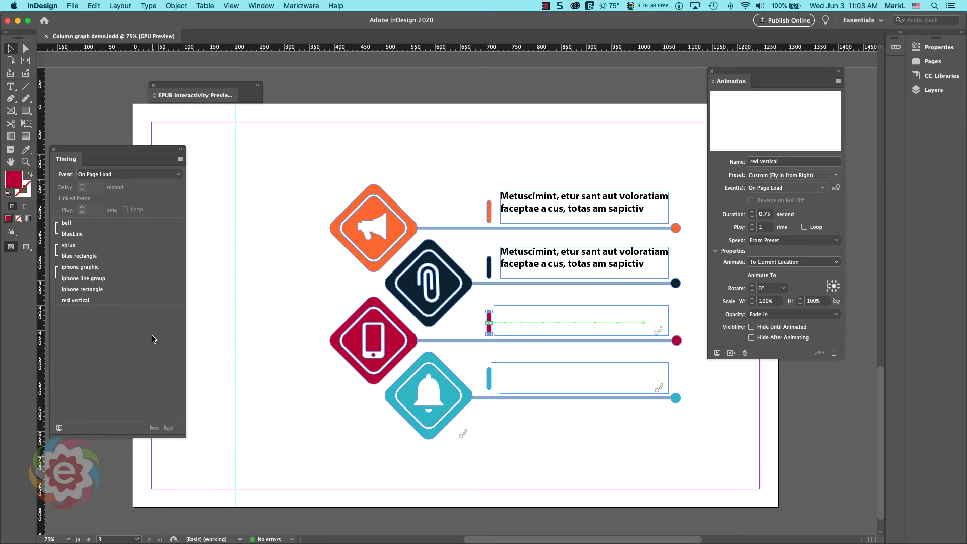
pyautogui.click(561, 315)
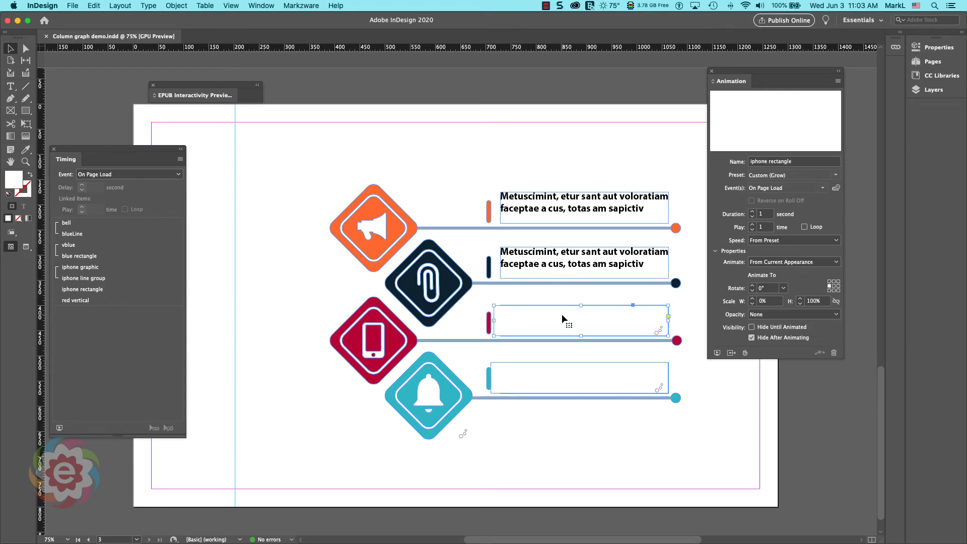
pyautogui.click(489, 326)
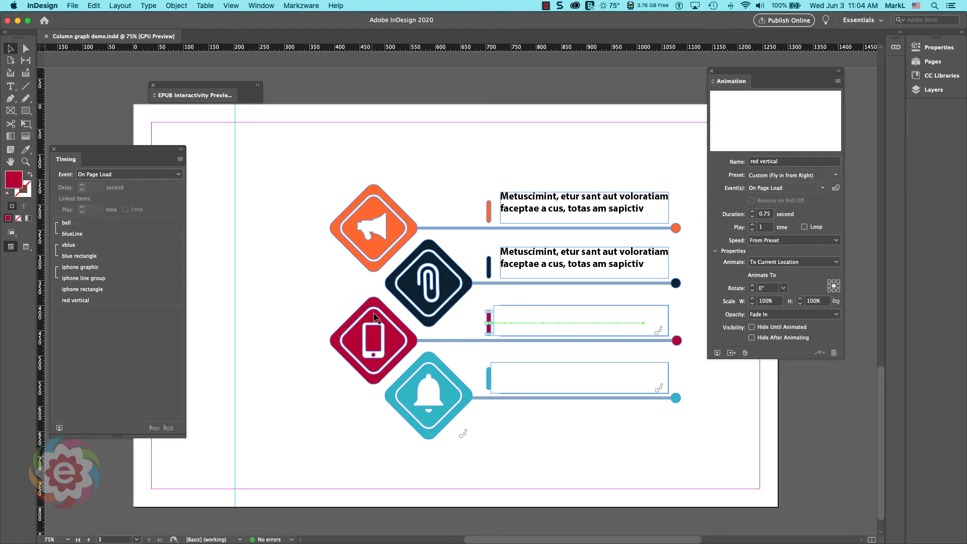
pyautogui.click(80, 290)
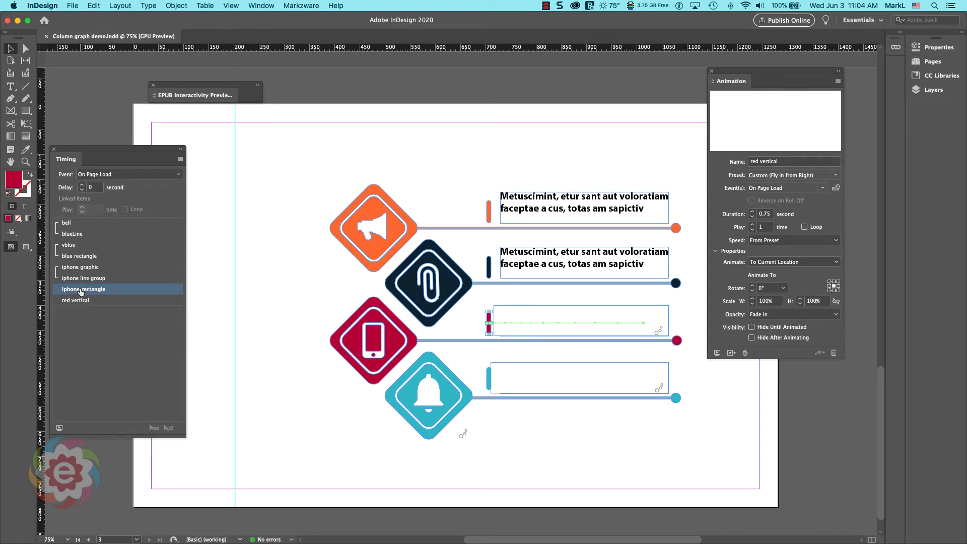
pyautogui.keyDown('shift'); pyautogui.click(77, 301); pyautogui.keyUp('shift')
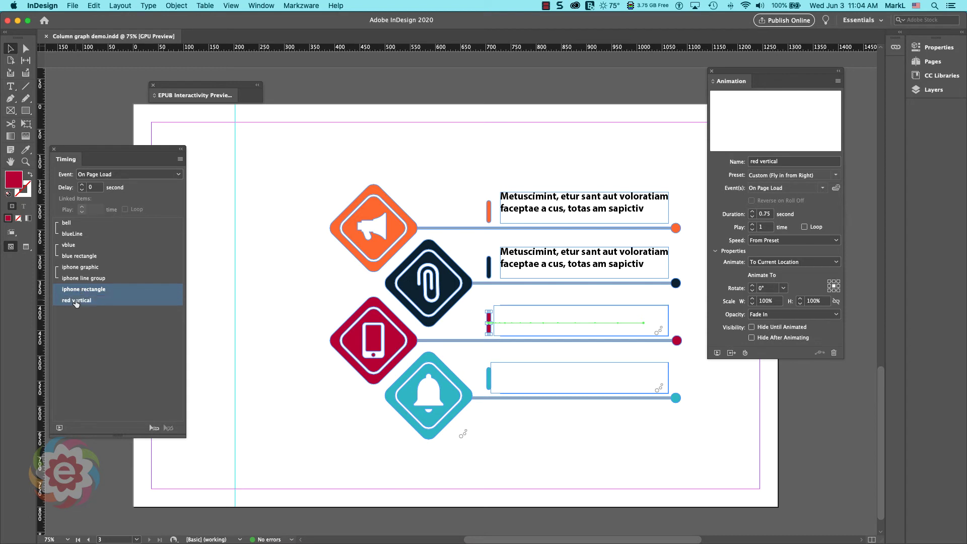
pyautogui.click(152, 427)
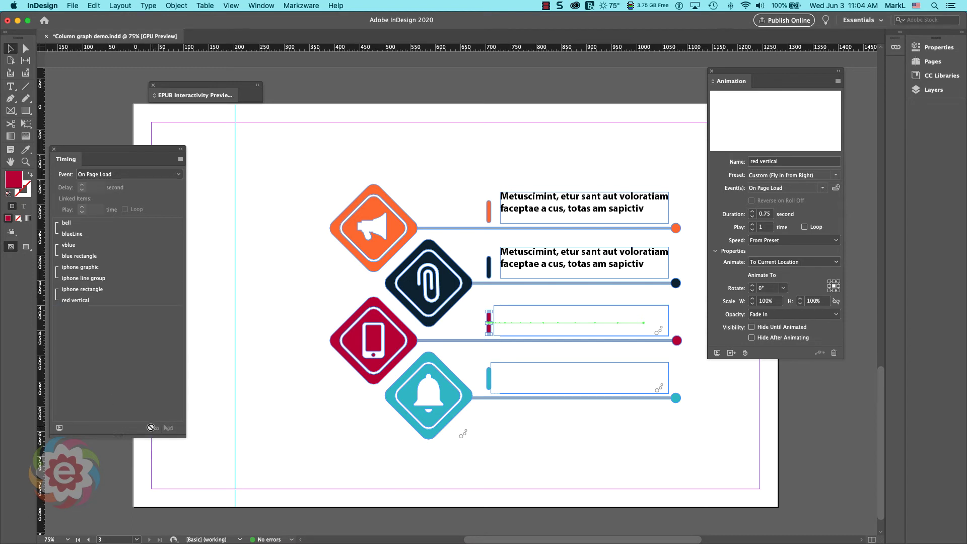
# - Preview and replay the linked iphone rectangle and red vertical animations in the enlarged EPUB Interactivity Preview, and collapse it
pyautogui.click(59, 427)
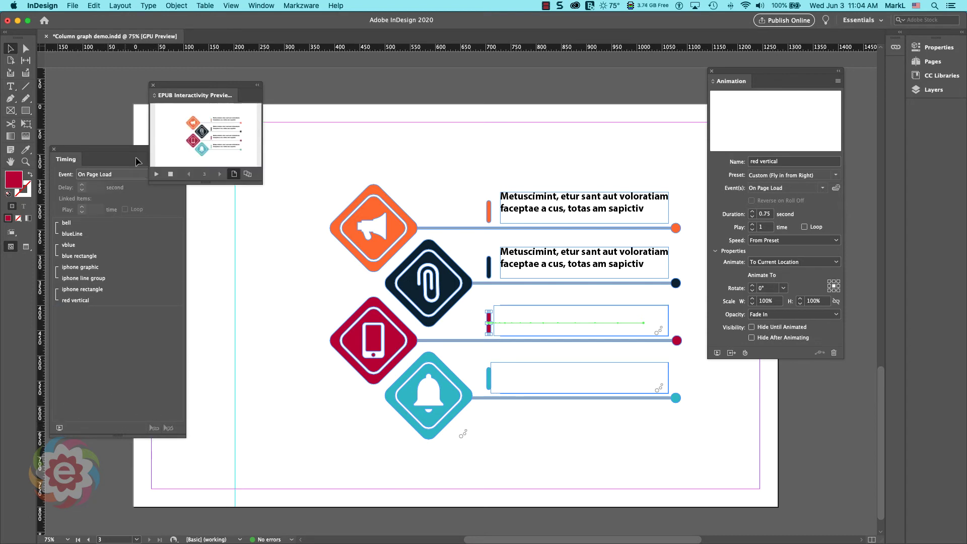
pyautogui.doubleClick(188, 95)
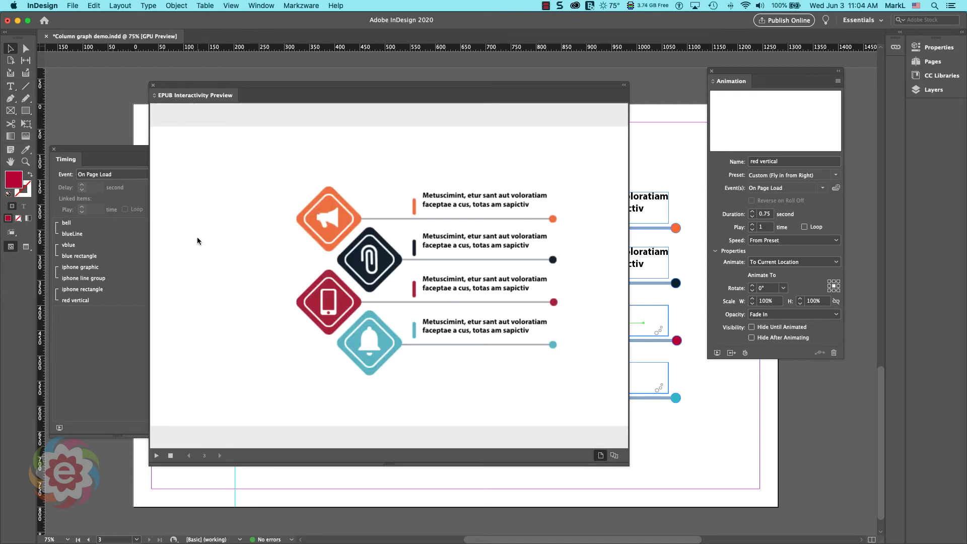
pyautogui.click(156, 455)
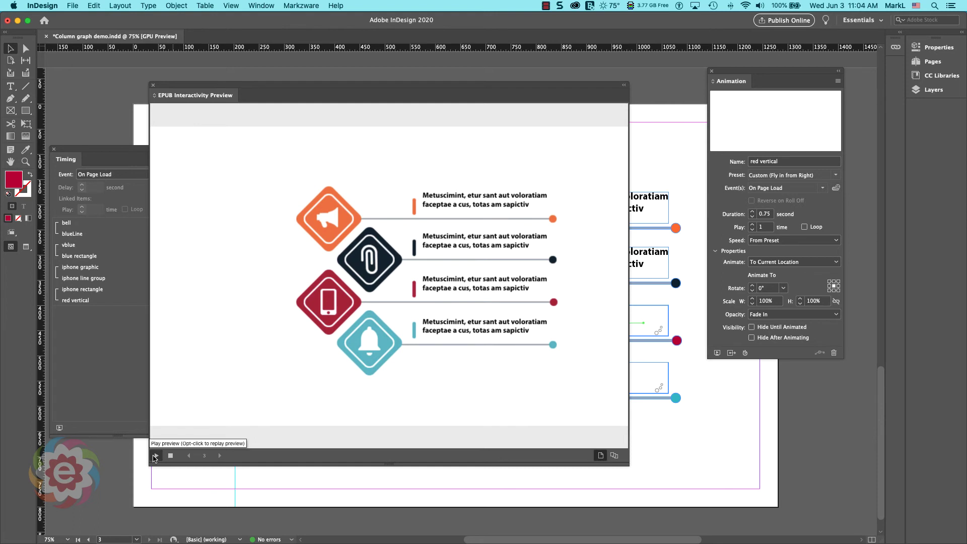
pyautogui.click(155, 456)
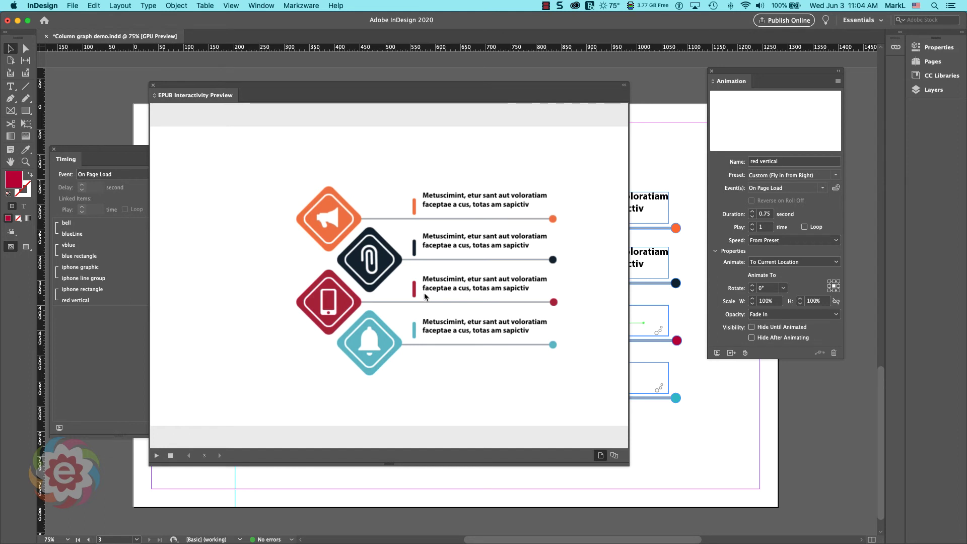
pyautogui.doubleClick(199, 96)
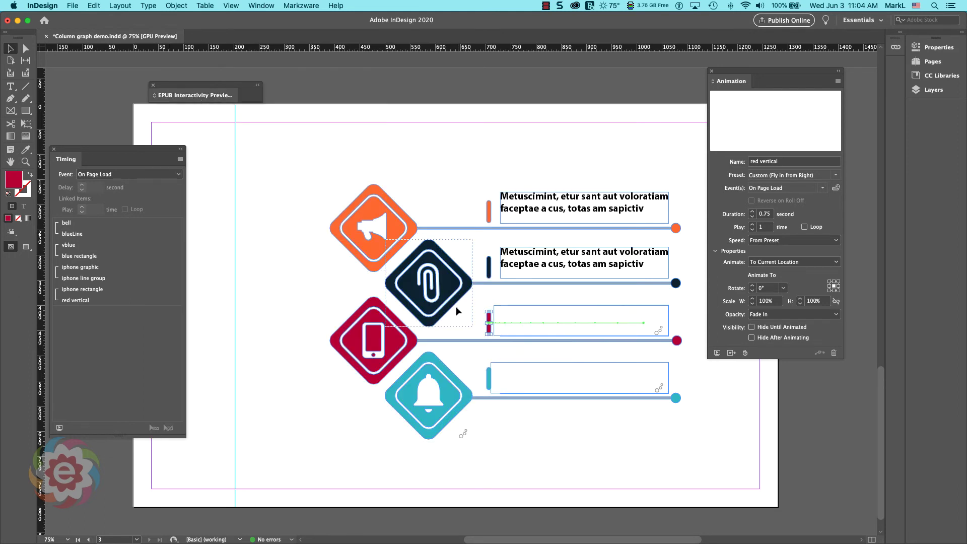
# - Move the iphone rectangle directly below red vertical in the stacking order of Layer 1
pyautogui.click(467, 321)
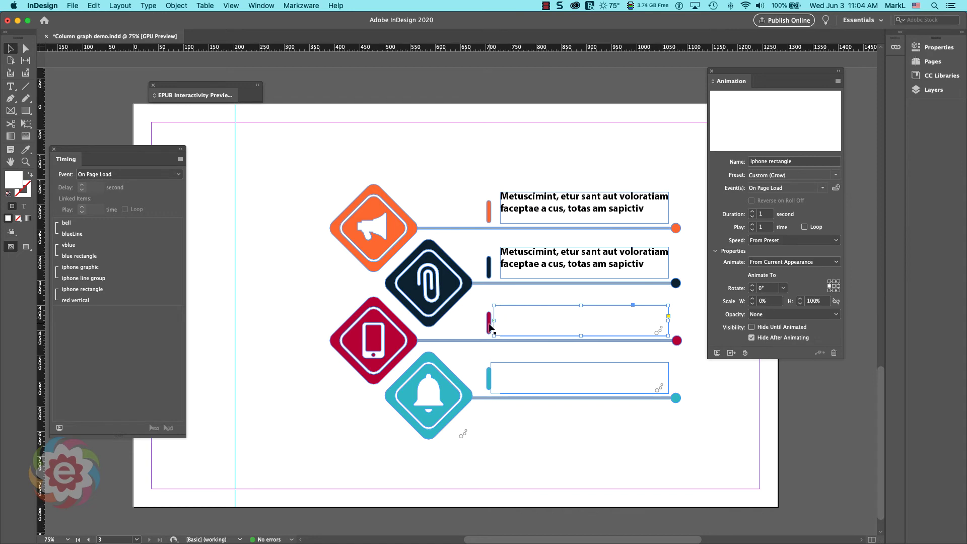
pyautogui.click(489, 327)
pyautogui.click(518, 310)
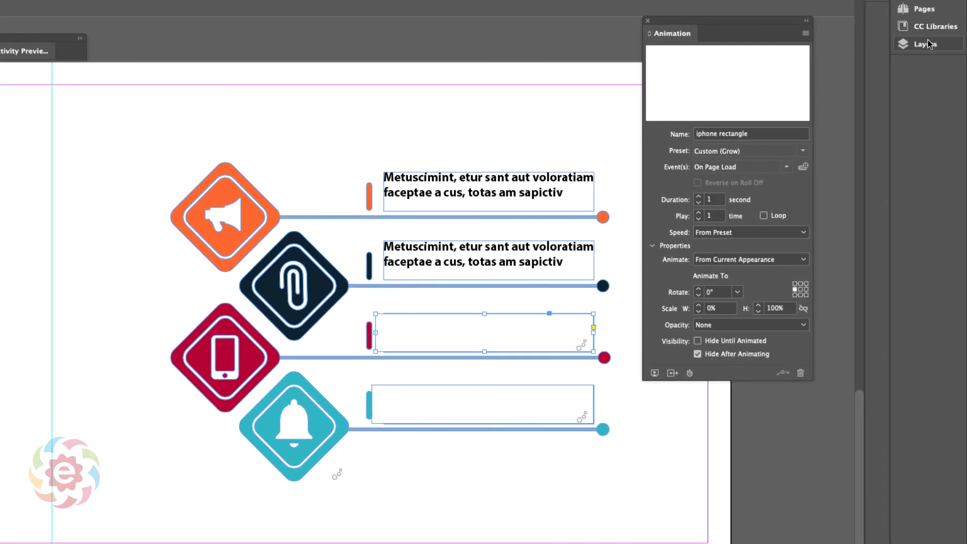
pyautogui.click(930, 81)
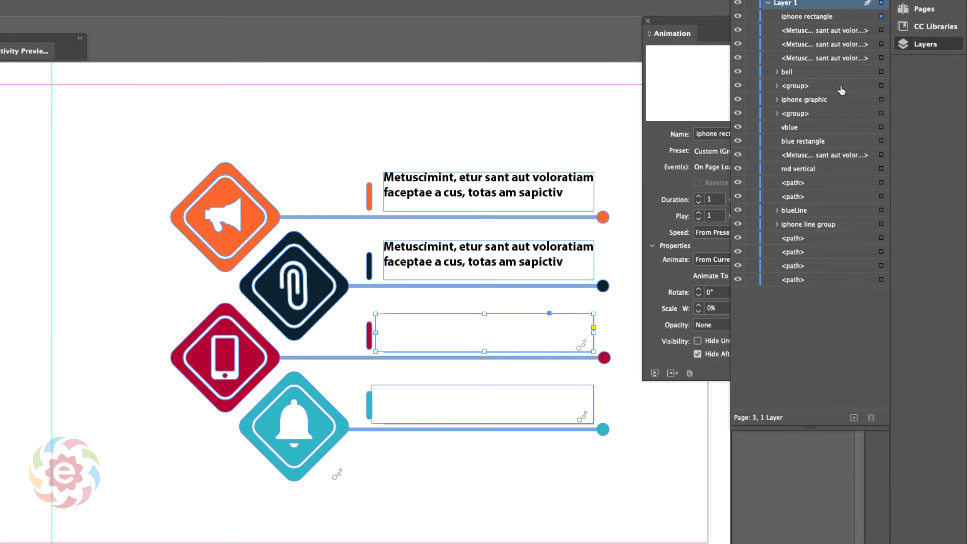
pyautogui.click(369, 342)
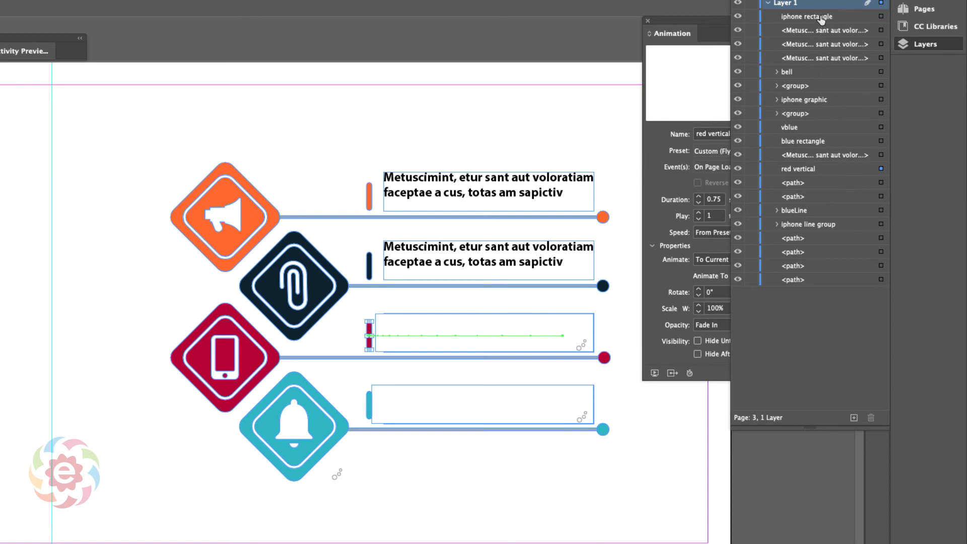
pyautogui.moveTo(821, 19); pyautogui.dragTo(802, 176)
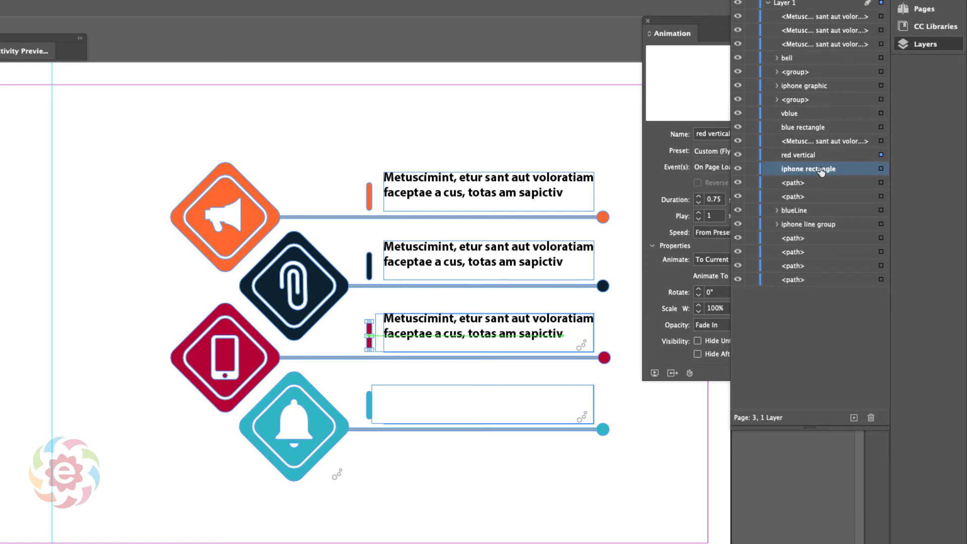
pyautogui.click(926, 44)
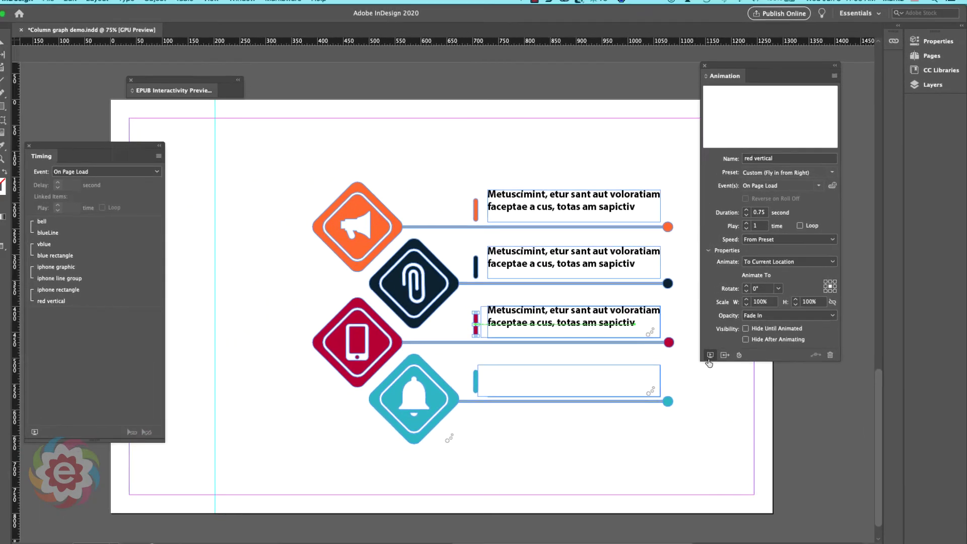
# - Preview and replay the page animation with the restacked iphone rectangle in the enlarged preview, and collapse it
pyautogui.click(717, 353)
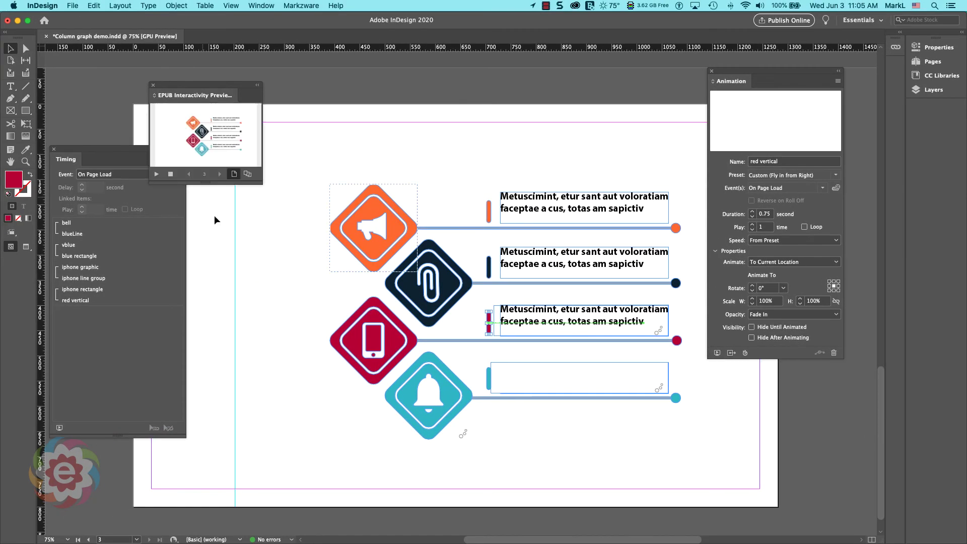
pyautogui.doubleClick(206, 97)
pyautogui.click(157, 456)
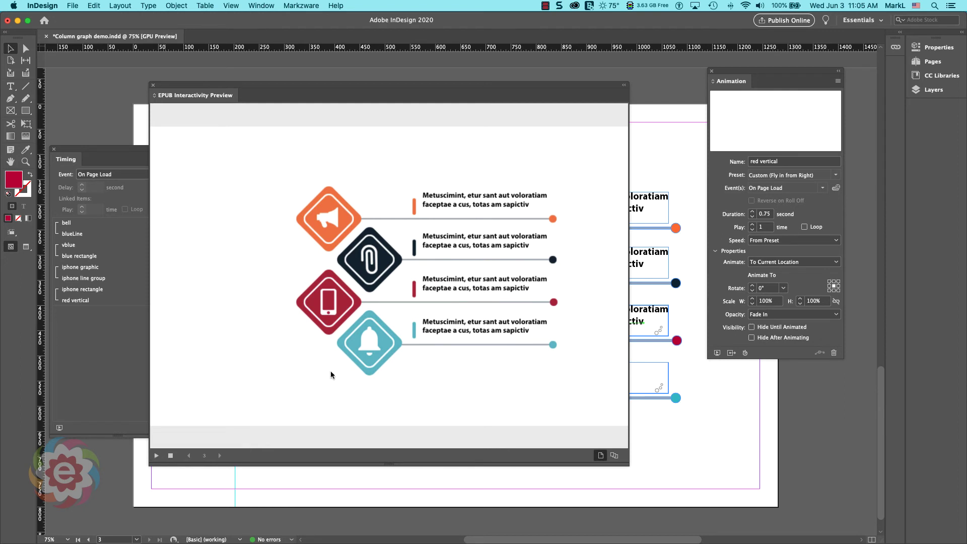
pyautogui.click(156, 455)
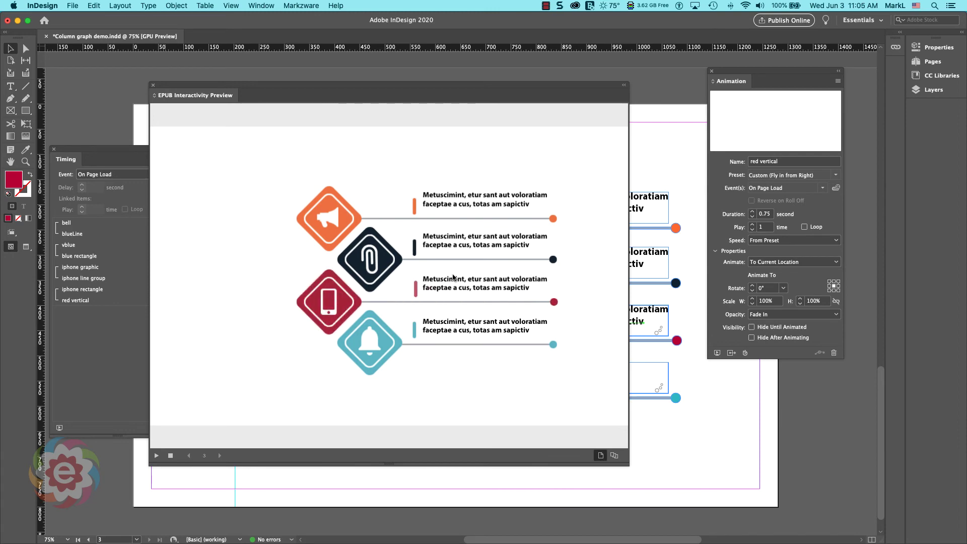
pyautogui.doubleClick(192, 96)
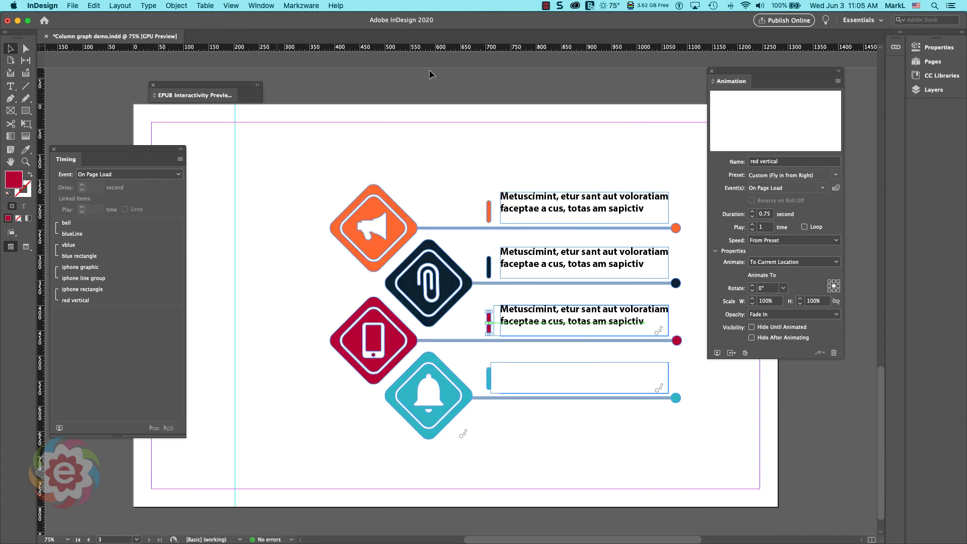
# - Identify the phone row's text frame by toggling its visibility, and move it below red vertical and iphone rectangle in the stacking order
pyautogui.click(933, 89)
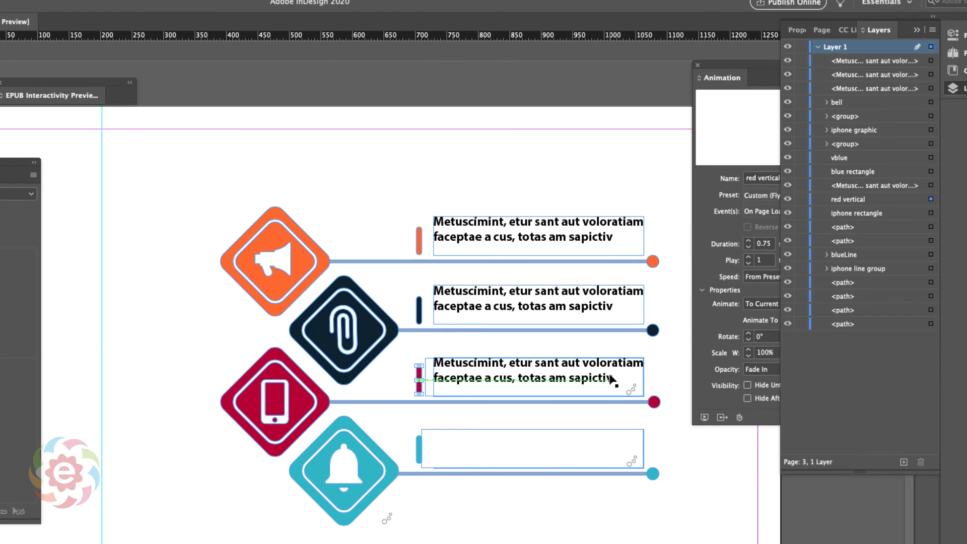
pyautogui.click(611, 378)
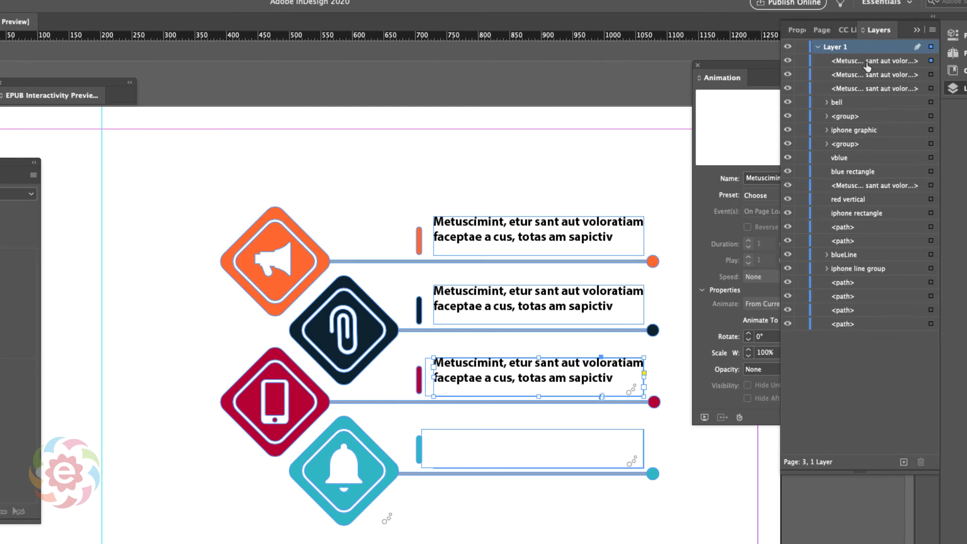
pyautogui.click(786, 61)
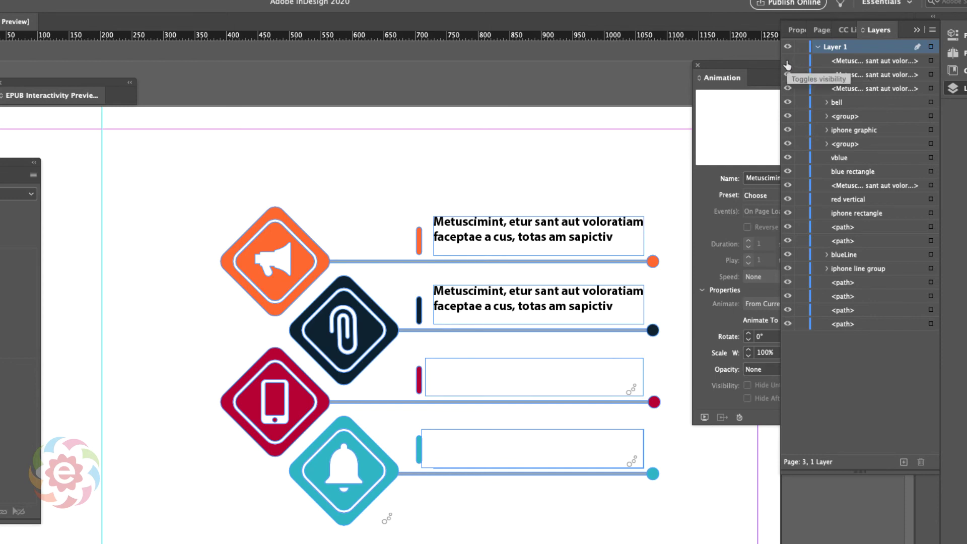
pyautogui.click(787, 61)
pyautogui.click(787, 61)
pyautogui.click(787, 61)
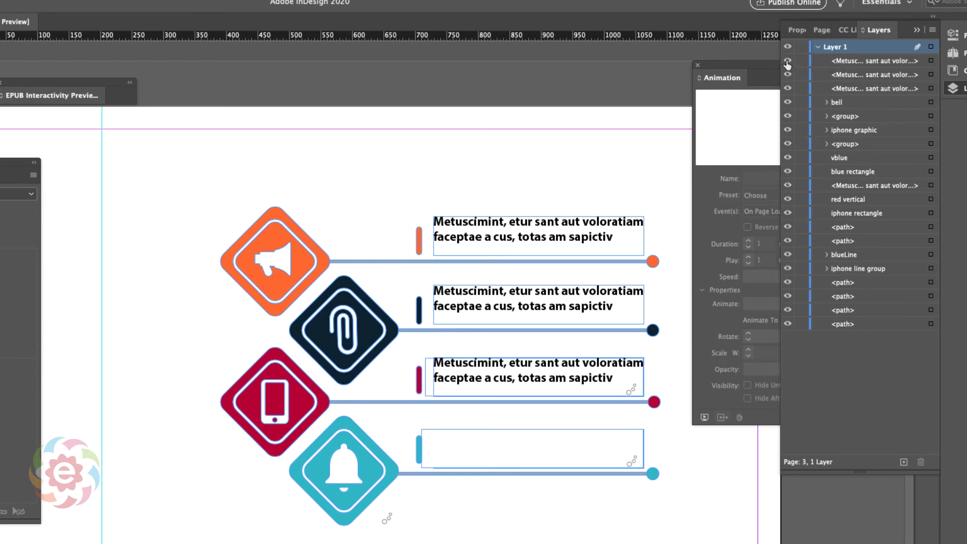
pyautogui.click(787, 61)
pyautogui.click(787, 61)
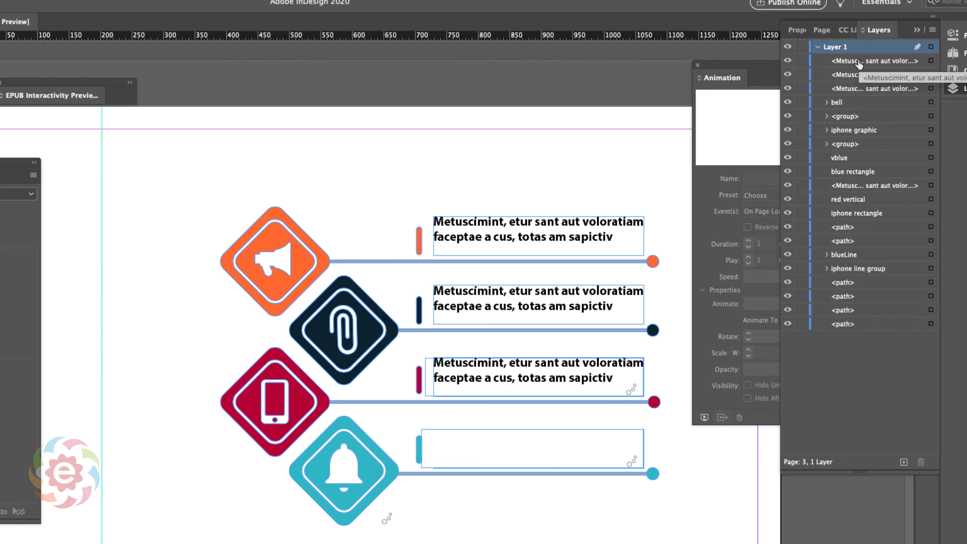
pyautogui.moveTo(859, 64); pyautogui.dragTo(856, 233)
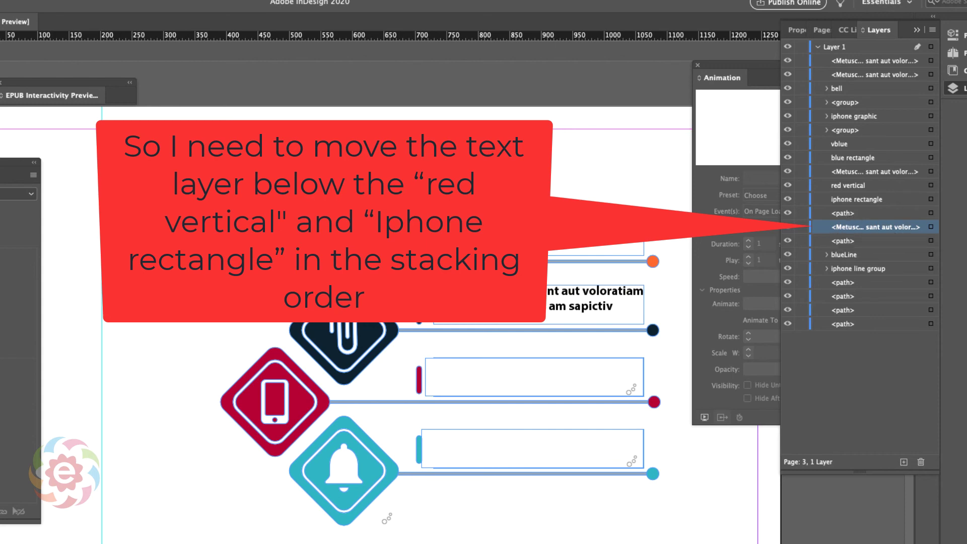
pyautogui.click(958, 88)
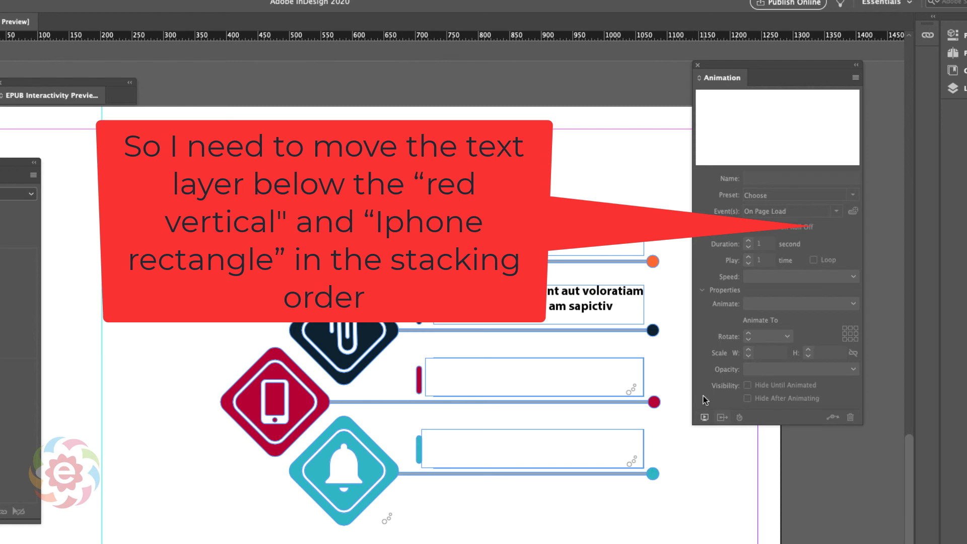
# - Preview and replay the animation with the phone row's text restacked in the enlarged EPUB Interactivity Preview, and shrink the preview
pyautogui.click(704, 416)
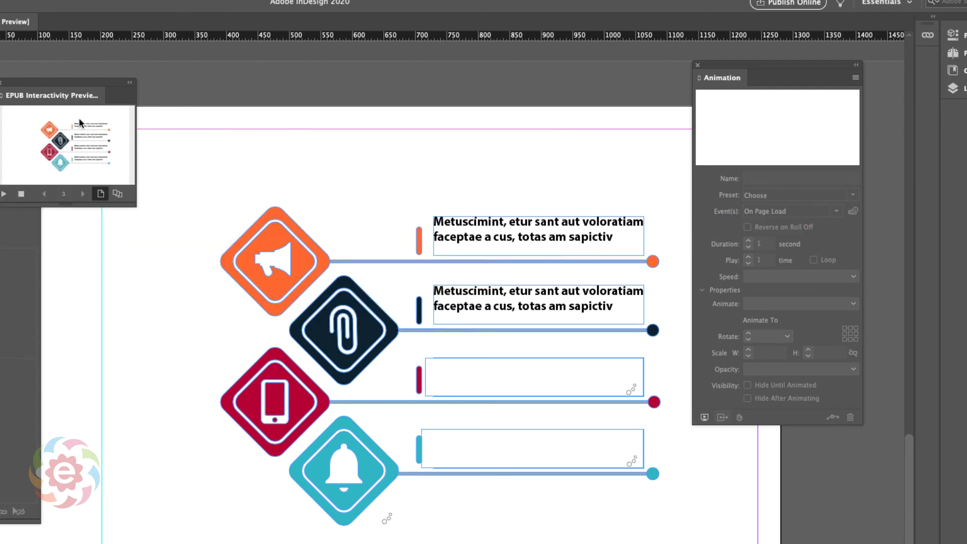
pyautogui.doubleClick(70, 96)
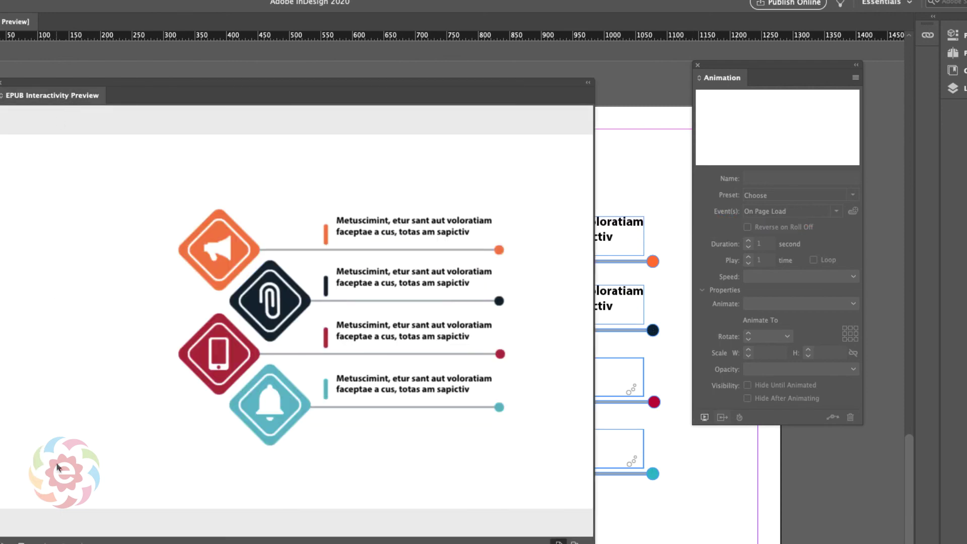
pyautogui.click(21, 541)
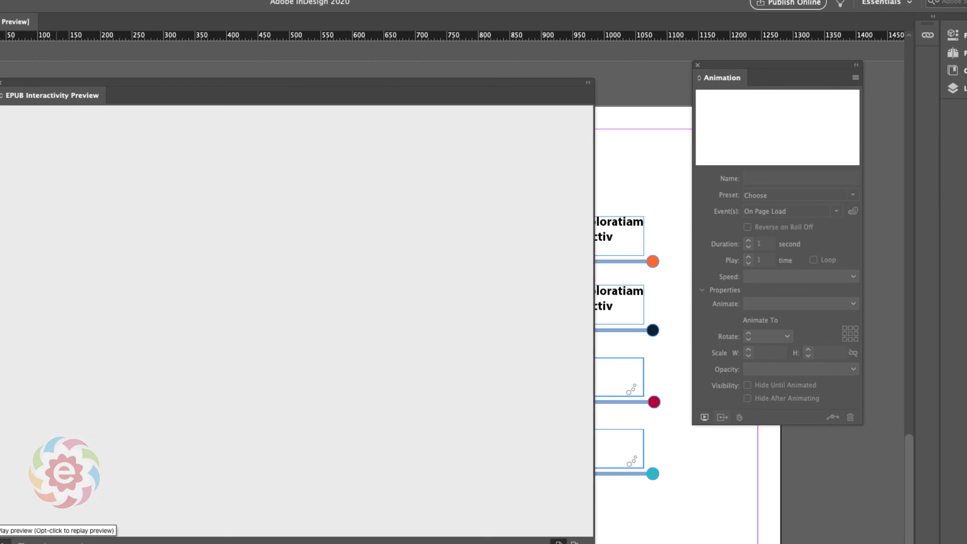
pyautogui.click(6, 542)
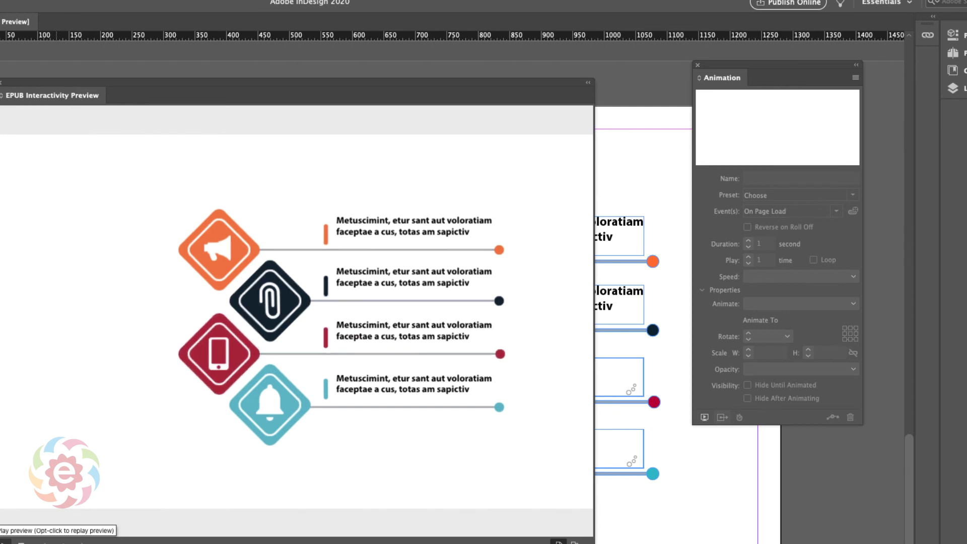
pyautogui.click(5, 541)
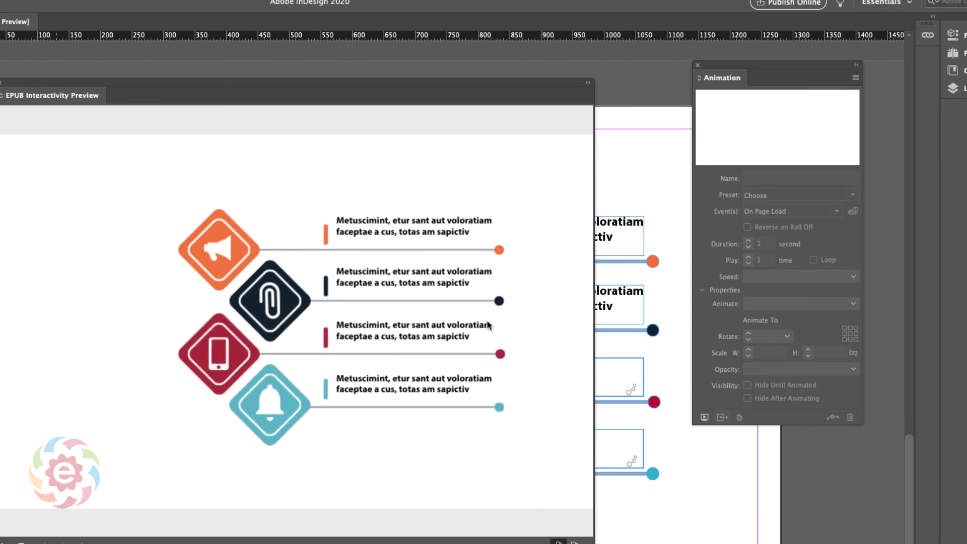
pyautogui.doubleClick(62, 95)
pyautogui.doubleClick(61, 96)
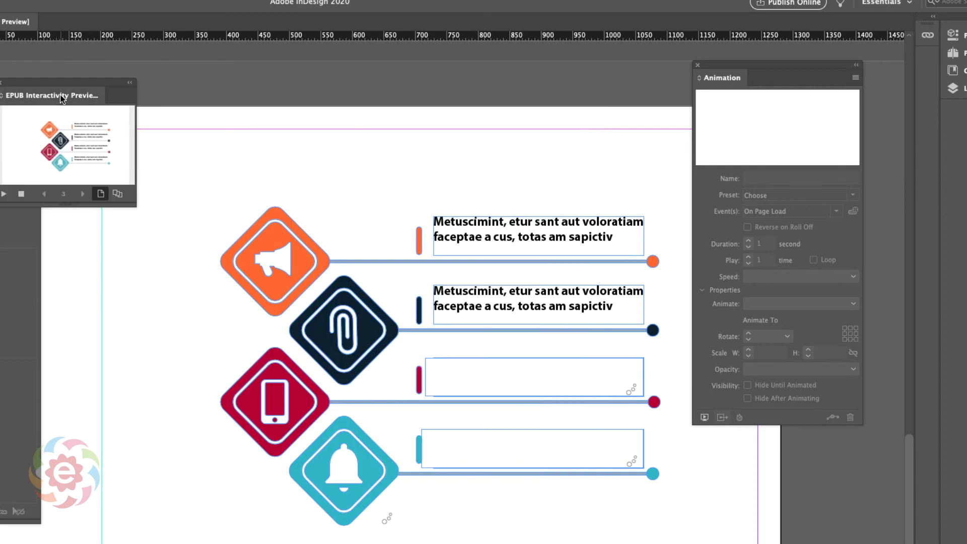
# - Select the iphone rectangle, then preview and replay the page animation in the enlarged EPUB Interactivity Preview
pyautogui.click(500, 368)
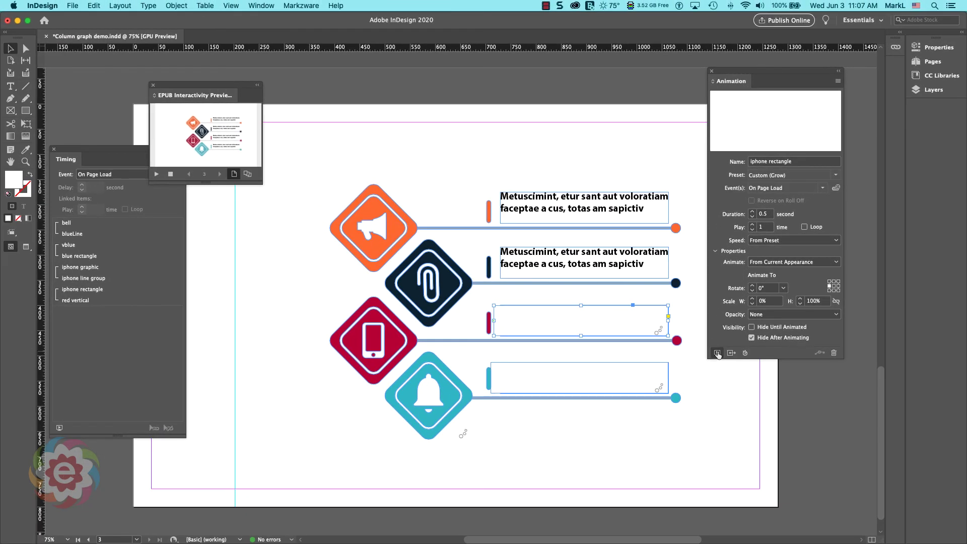
pyautogui.click(717, 353)
pyautogui.doubleClick(220, 96)
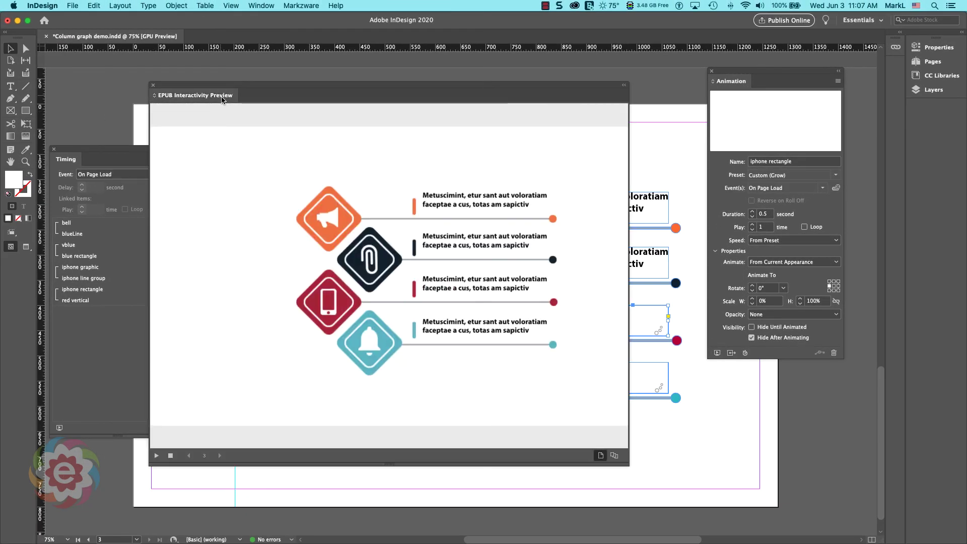
pyautogui.click(157, 456)
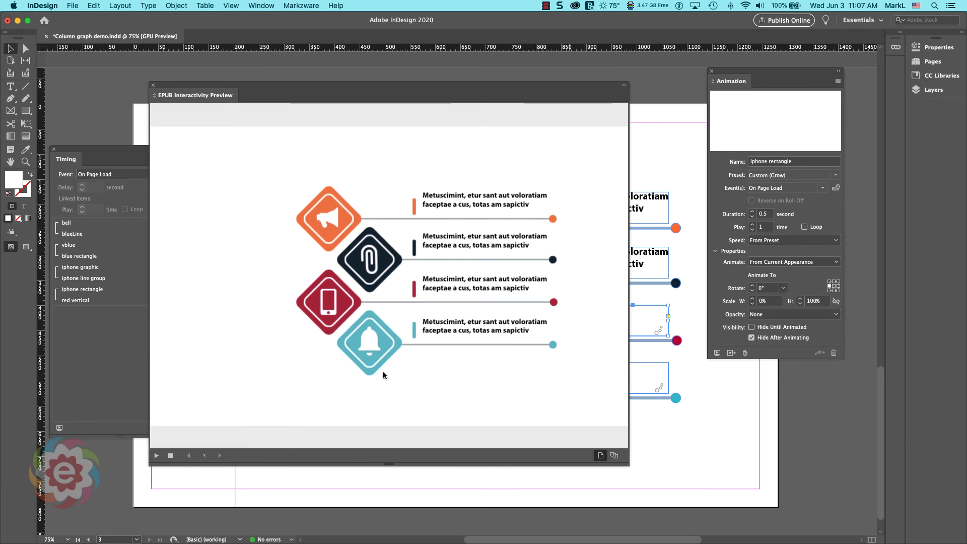
pyautogui.click(157, 456)
# - Shift the preview away from the artwork, extend the iphone rectangle's right edge slightly outward, and bring the preview back
pyautogui.moveTo(223, 88); pyautogui.dragTo(27, 120)
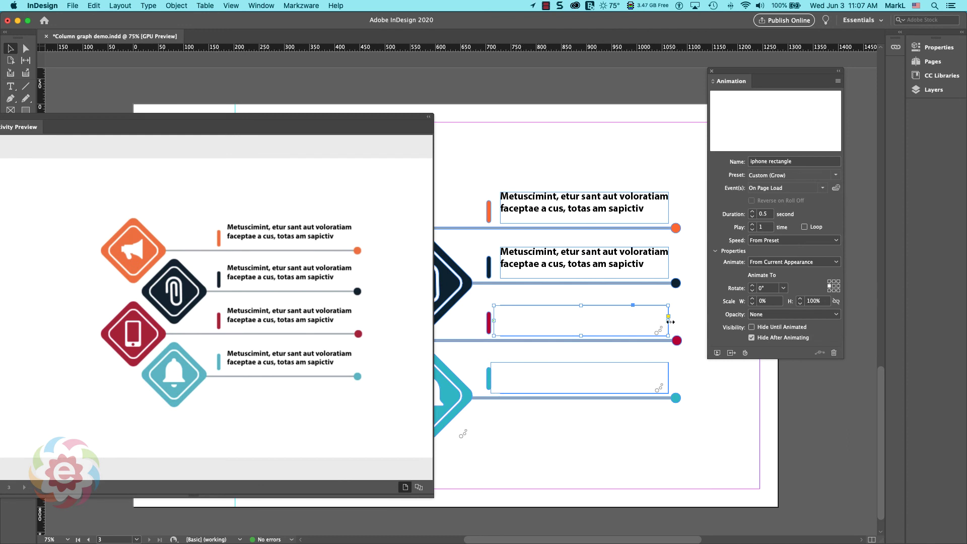
pyautogui.moveTo(669, 322); pyautogui.dragTo(671, 321)
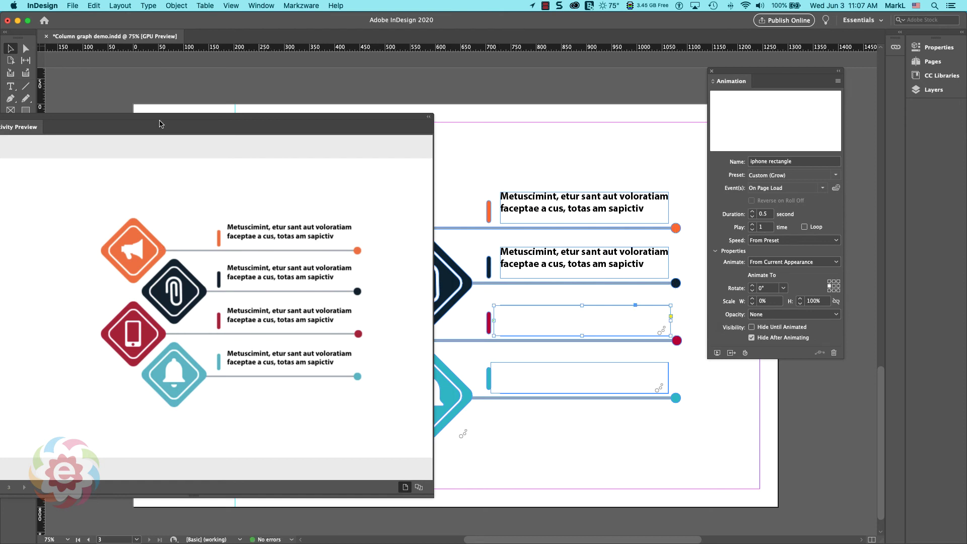
pyautogui.moveTo(259, 124); pyautogui.dragTo(378, 92)
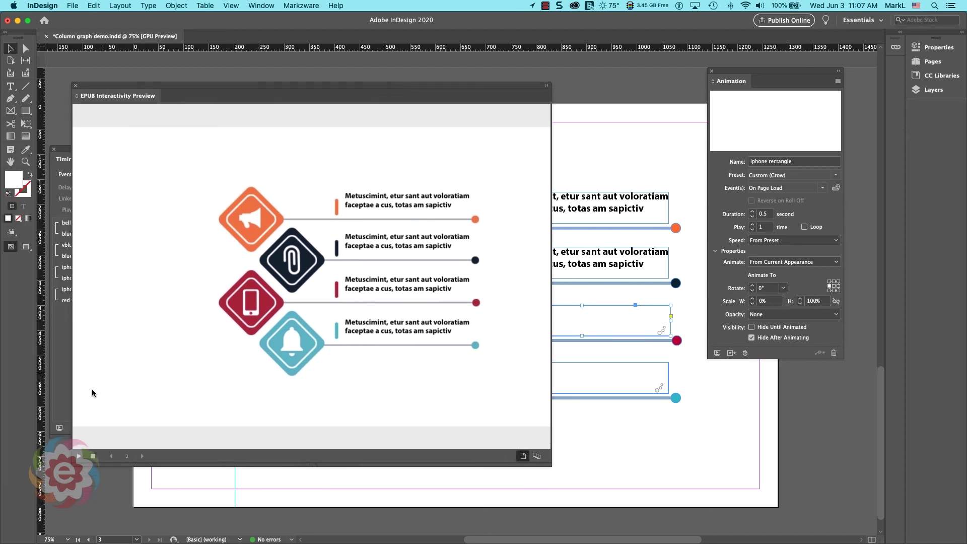
# - Replay the page animation with the widened iphone rectangle, collapse the preview, and save the document
pyautogui.click(78, 456)
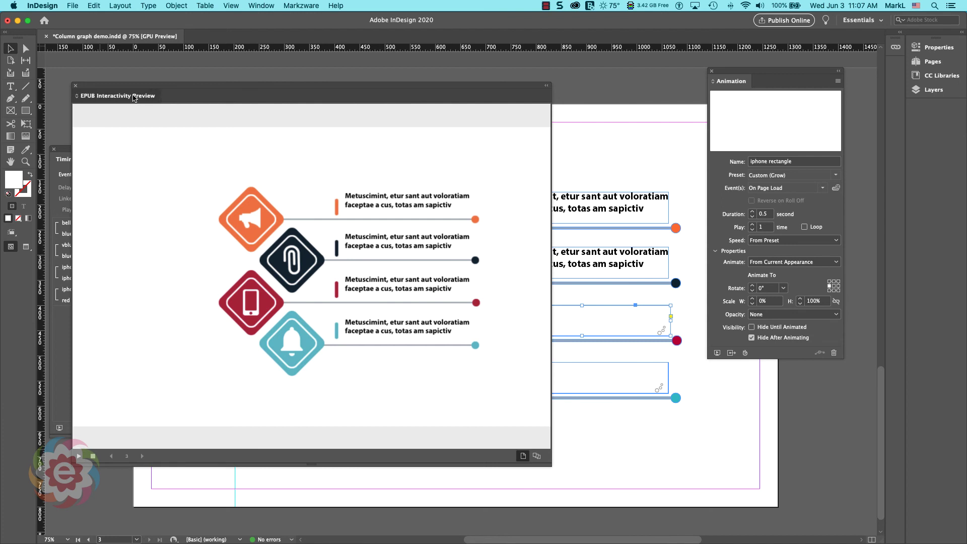
pyautogui.doubleClick(134, 96)
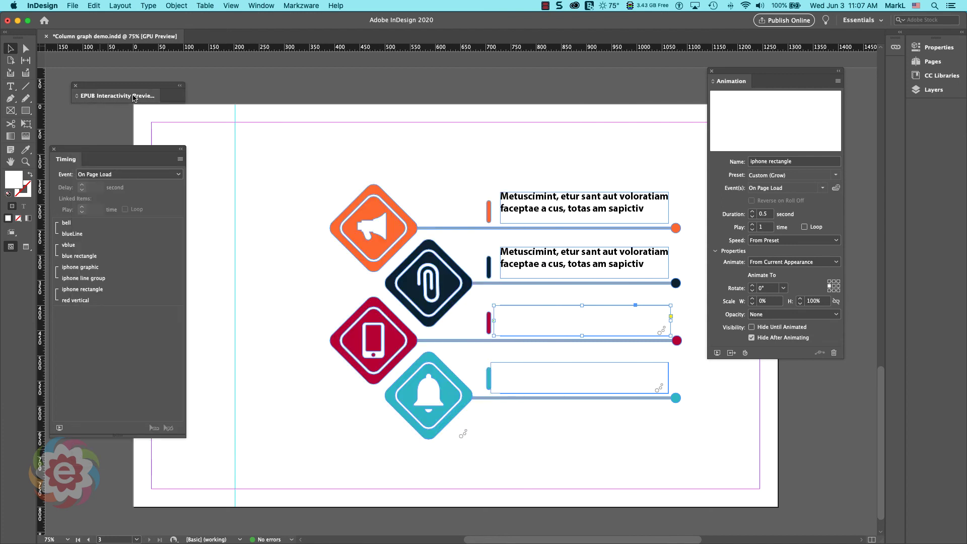
pyautogui.press('super+s')
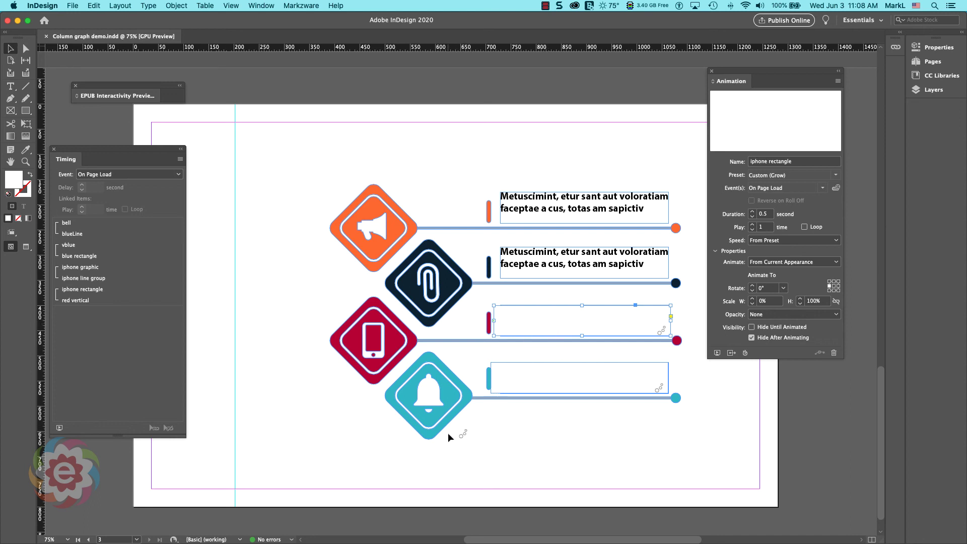
# - Save the bell diamond's animation settings as a motion preset named "graphic reveal wide"
pyautogui.click(434, 432)
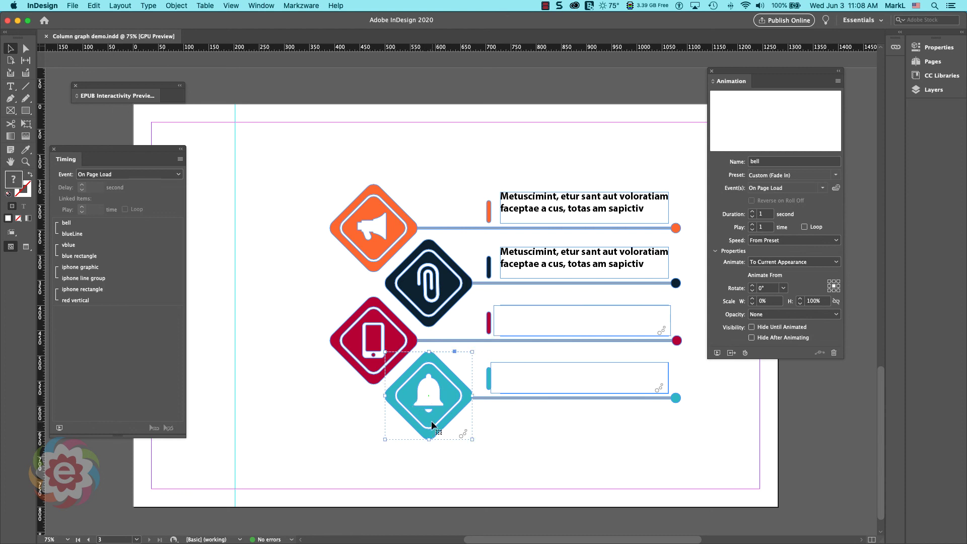
pyautogui.click(836, 82)
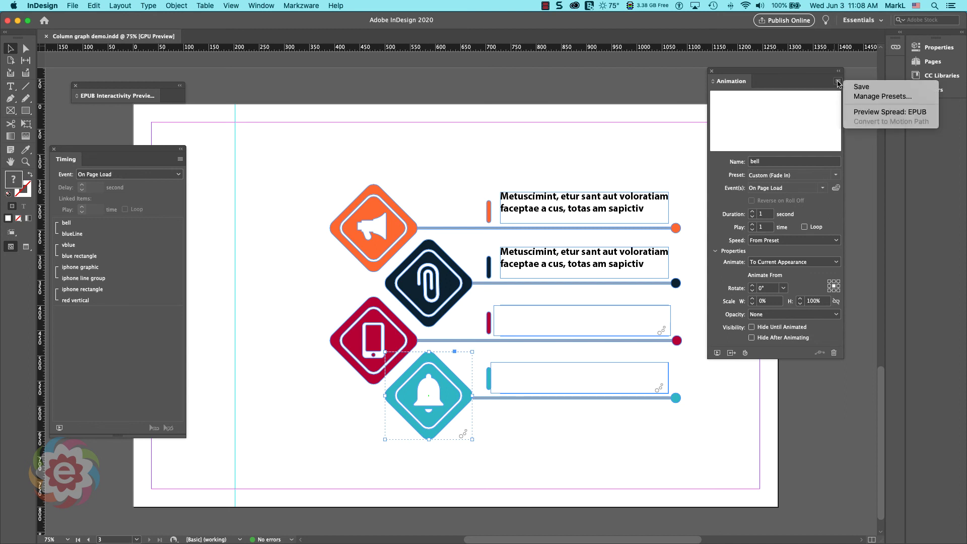
pyautogui.click(862, 87)
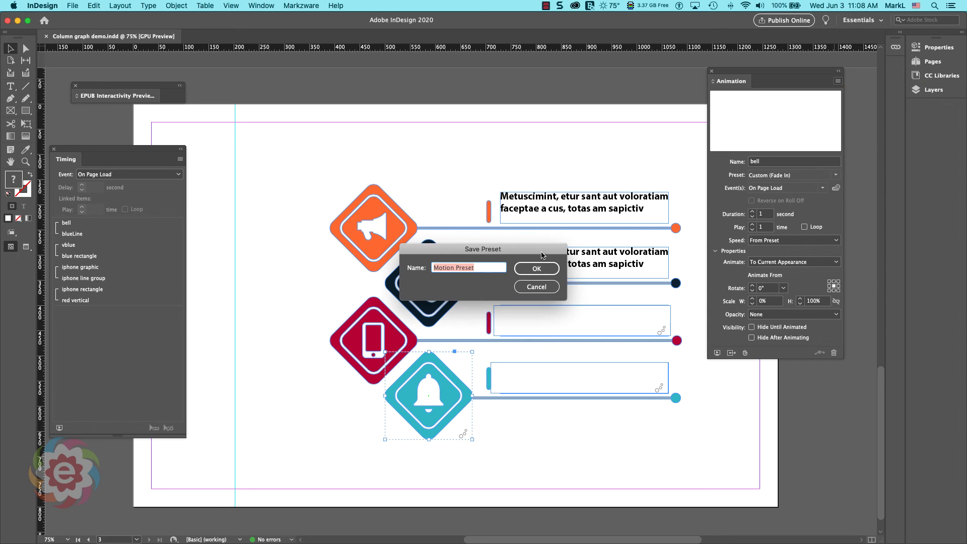
pyautogui.write('graphic ')
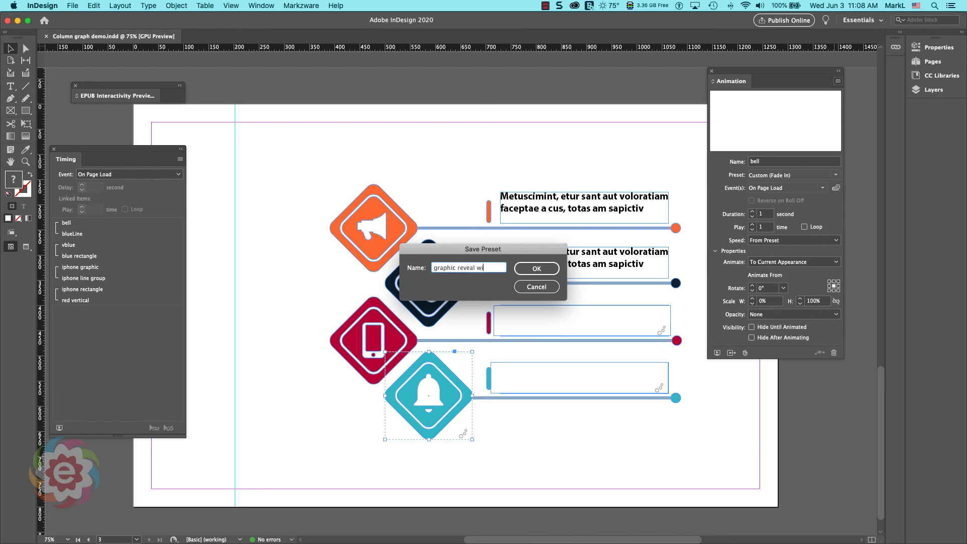
pyautogui.write('reveal wide')
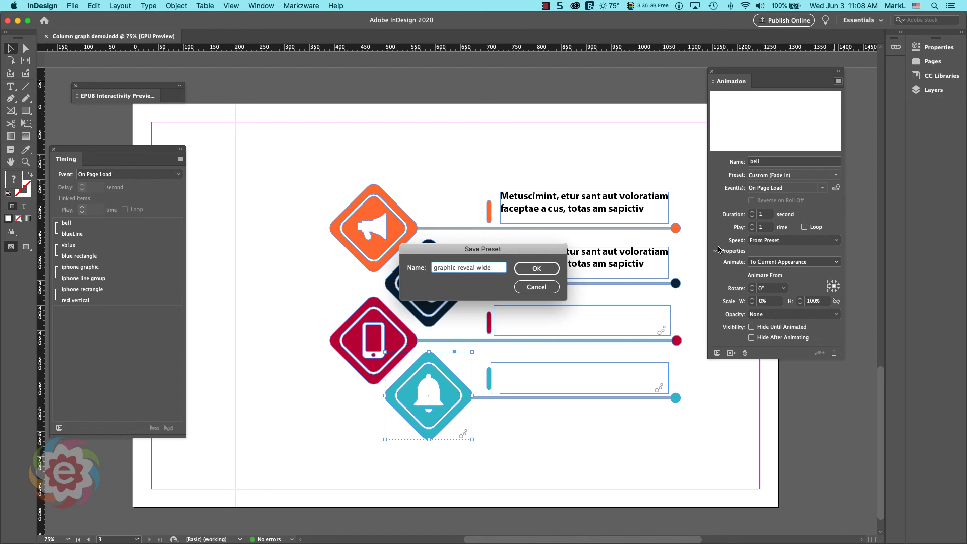
pyautogui.click(529, 269)
# - Apply the graphic reveal wide preset to the paperclip diamond group, and play the page afresh in the enlarged preview
pyautogui.click(449, 280)
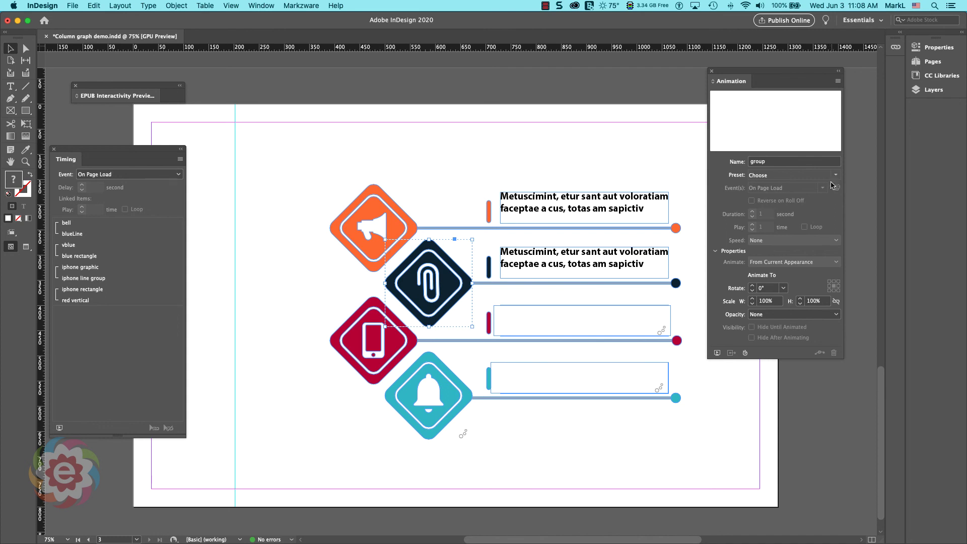
pyautogui.click(836, 176)
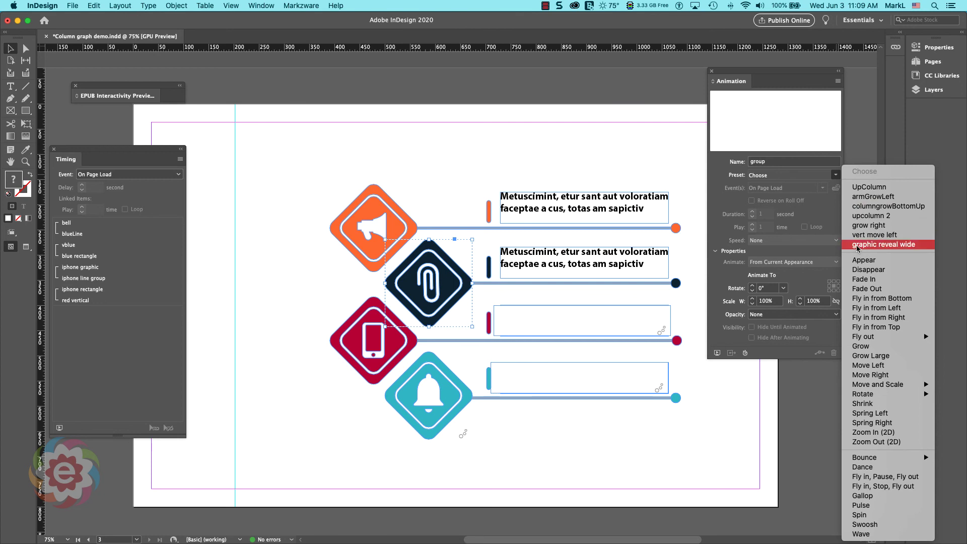
pyautogui.click(893, 245)
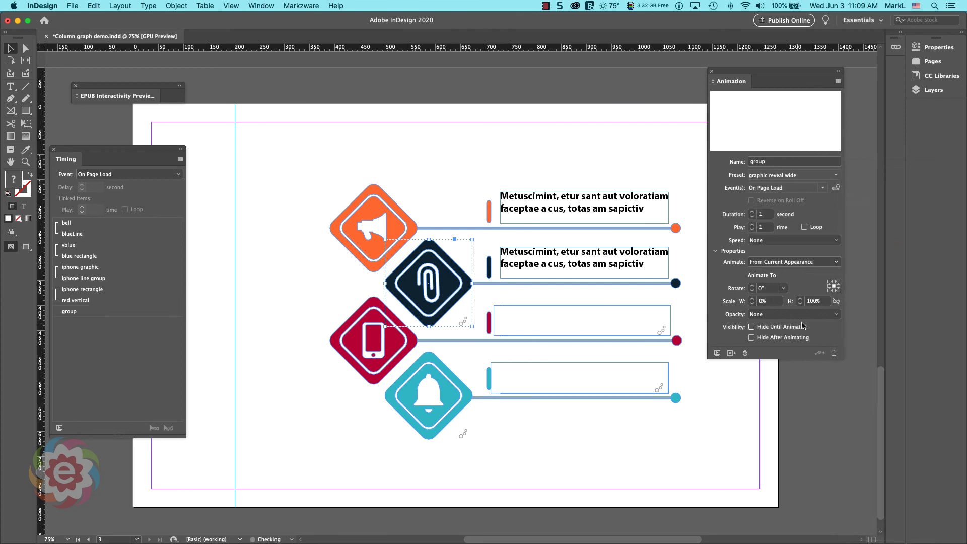
pyautogui.doubleClick(124, 96)
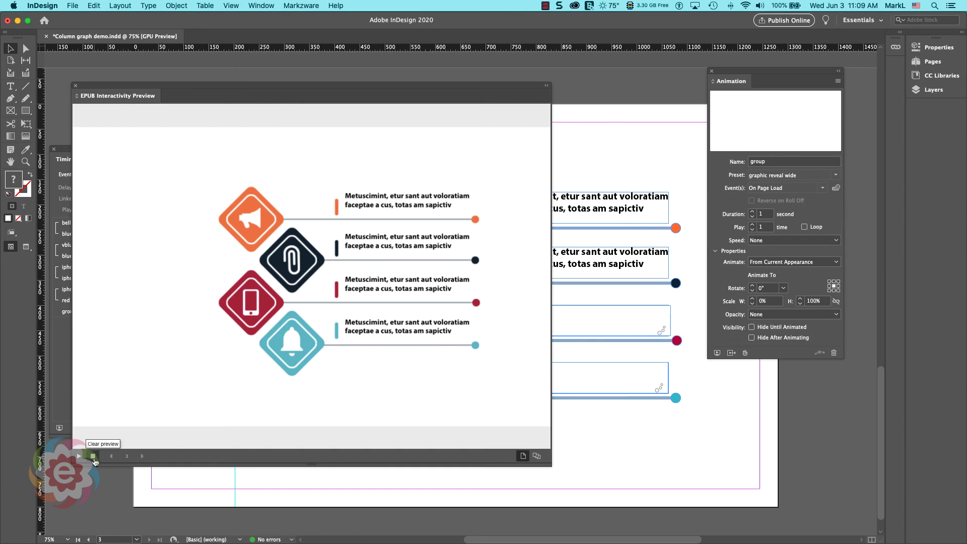
pyautogui.click(93, 456)
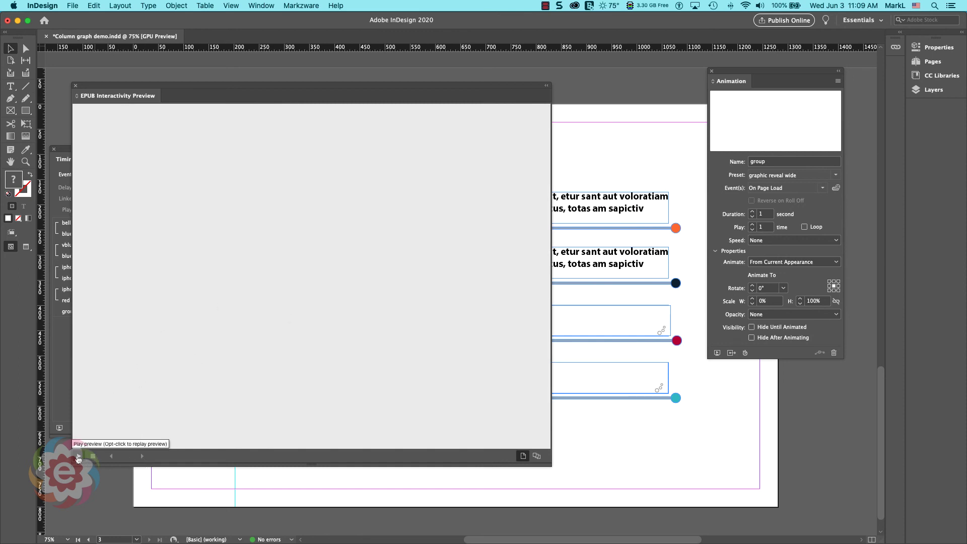
pyautogui.click(78, 457)
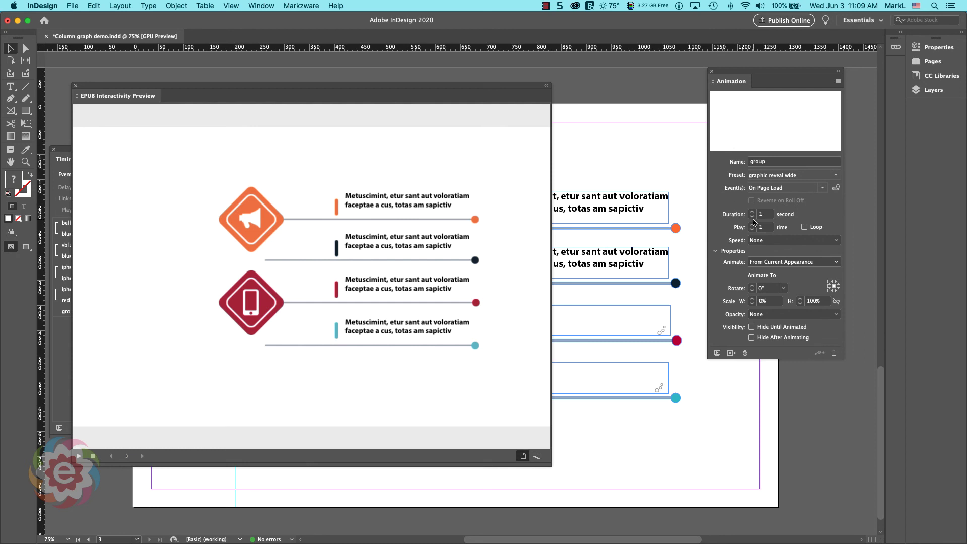
# - Set the paperclip group's animation to To Current Appearance, preview the page animation, and collapse the preview
pyautogui.click(777, 262)
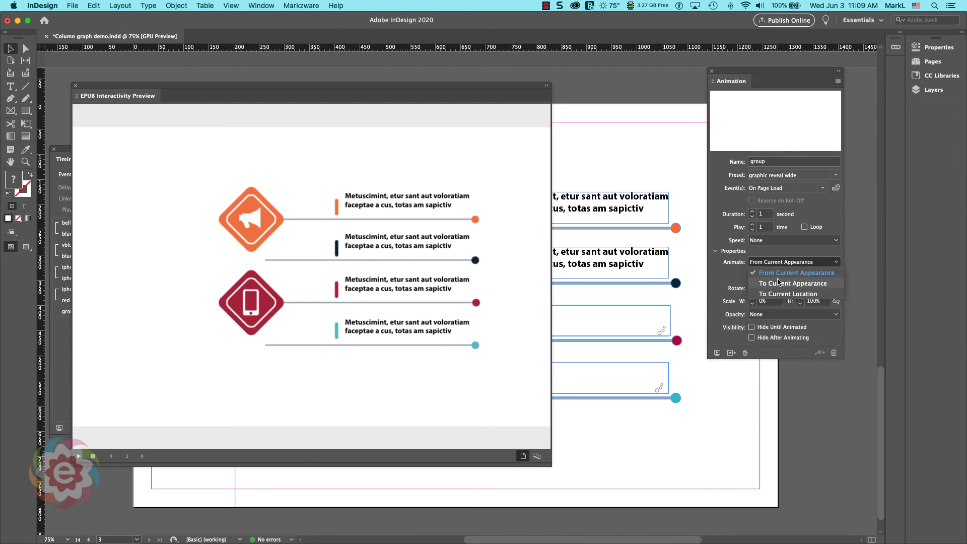
pyautogui.click(778, 283)
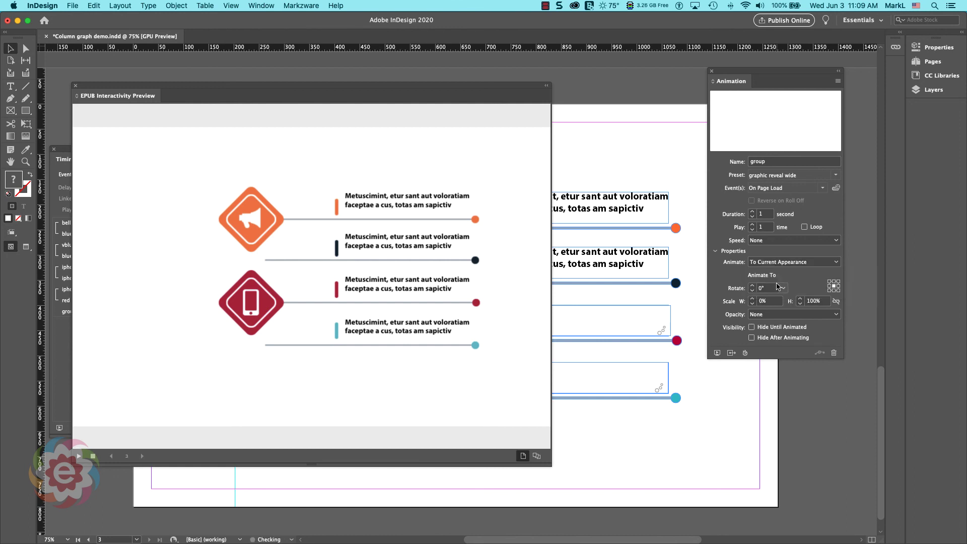
pyautogui.click(716, 353)
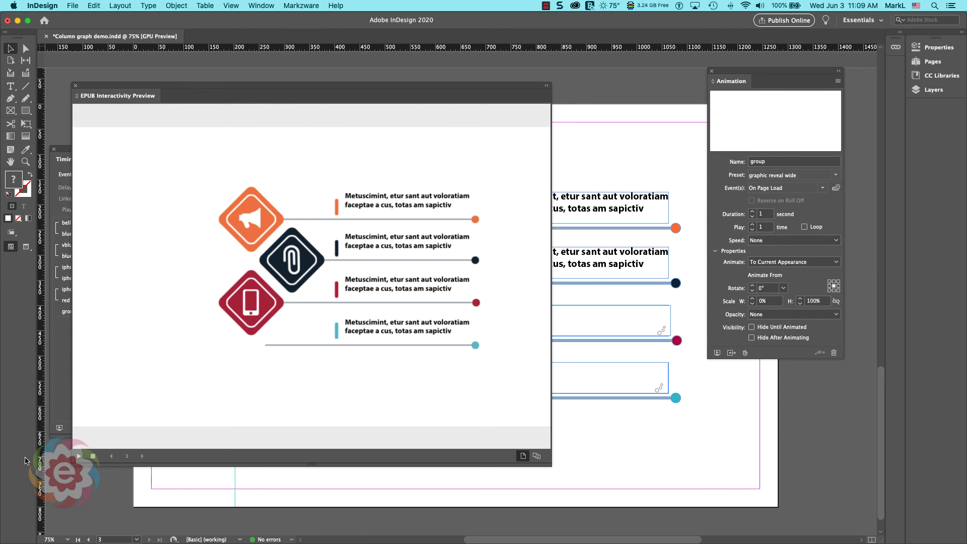
pyautogui.doubleClick(117, 96)
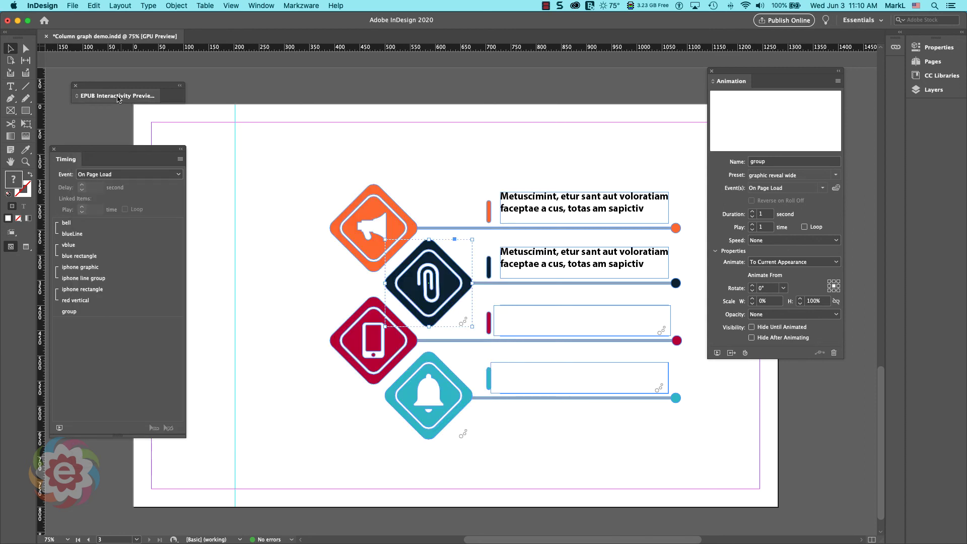